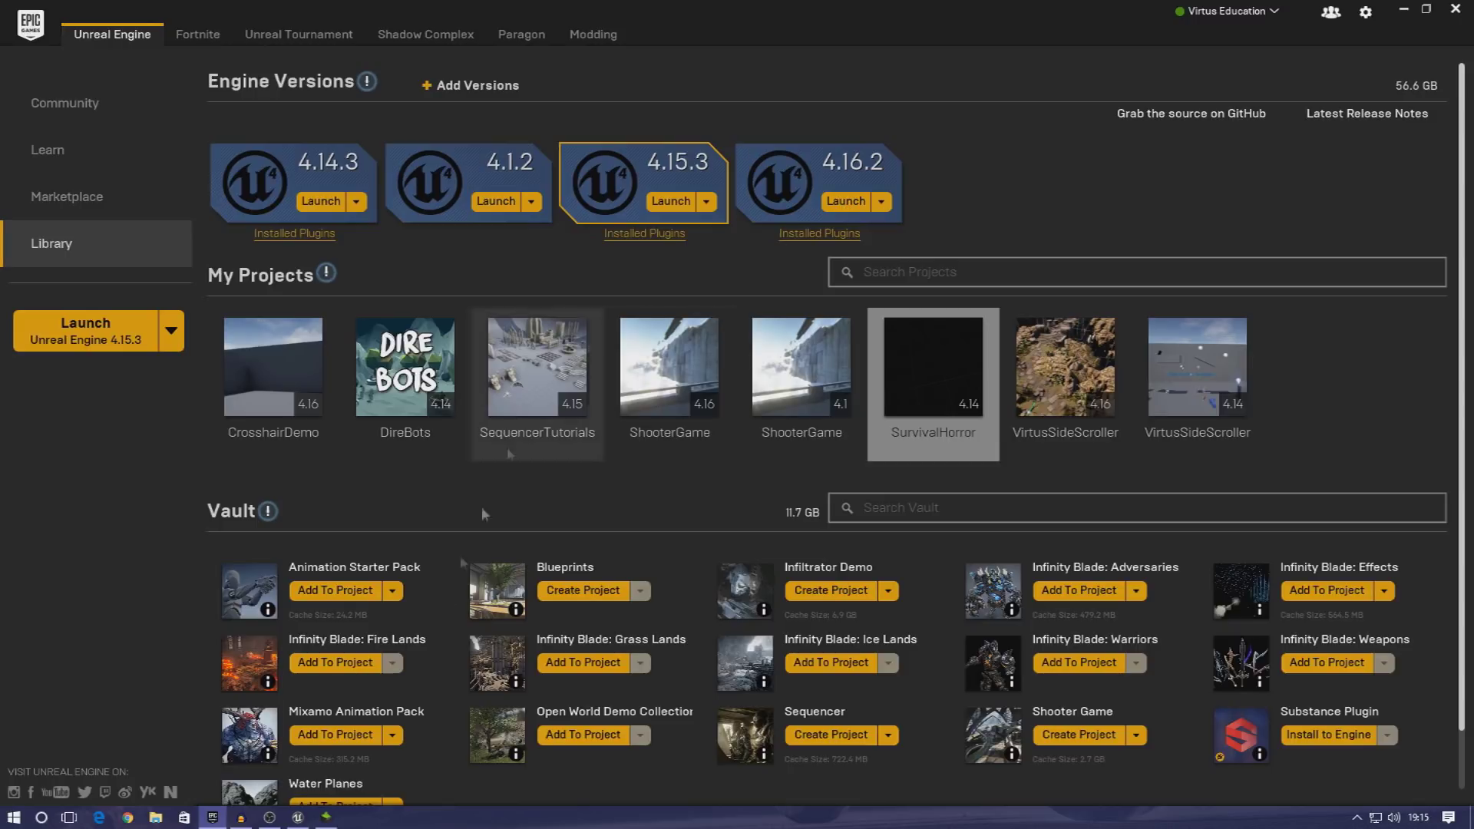
- Bring up the Project Browser and choose the Third Person Blueprint template for a new project
mouse_move(303, 812)
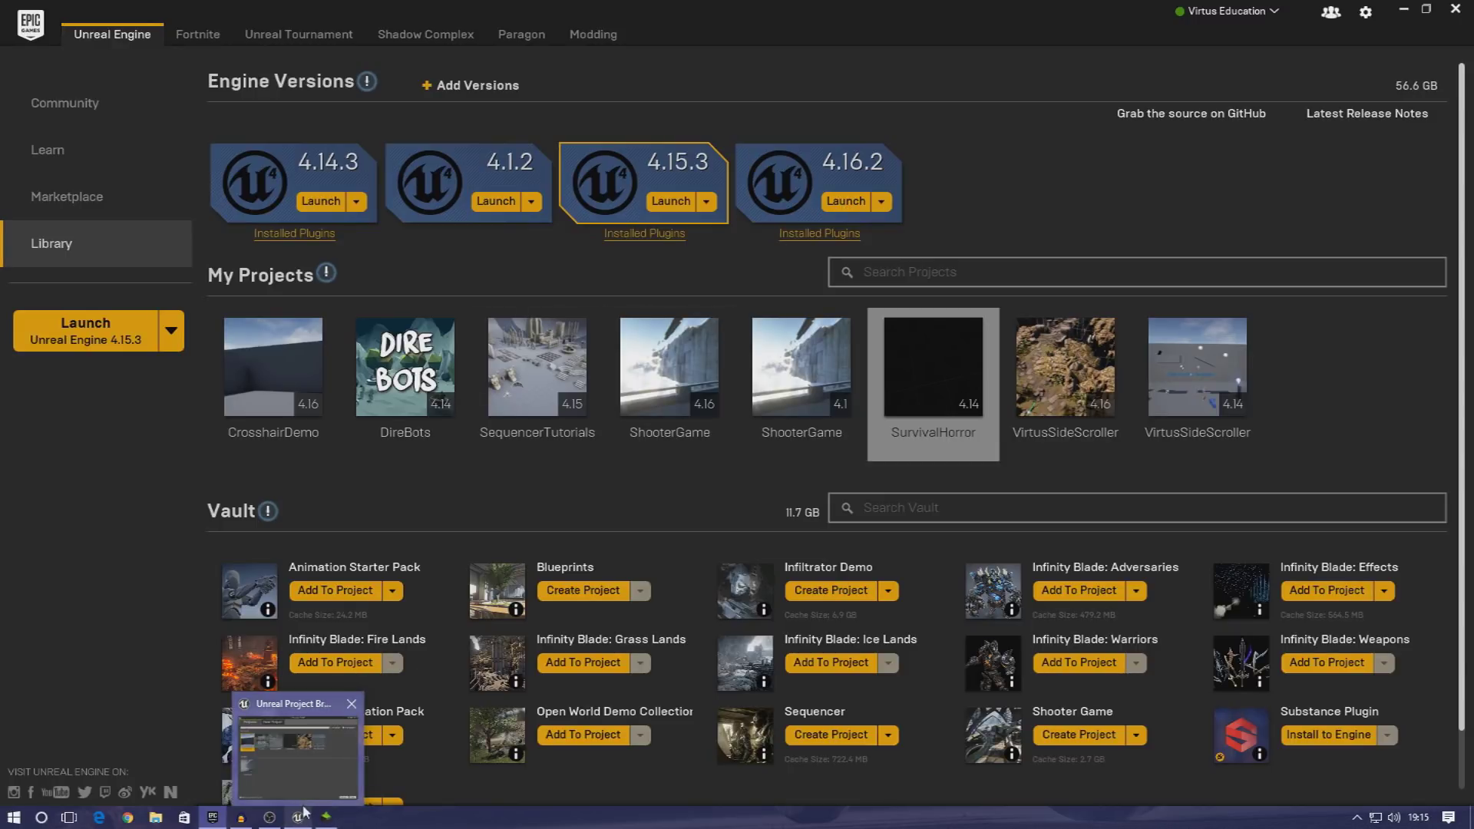
left_click(298, 791)
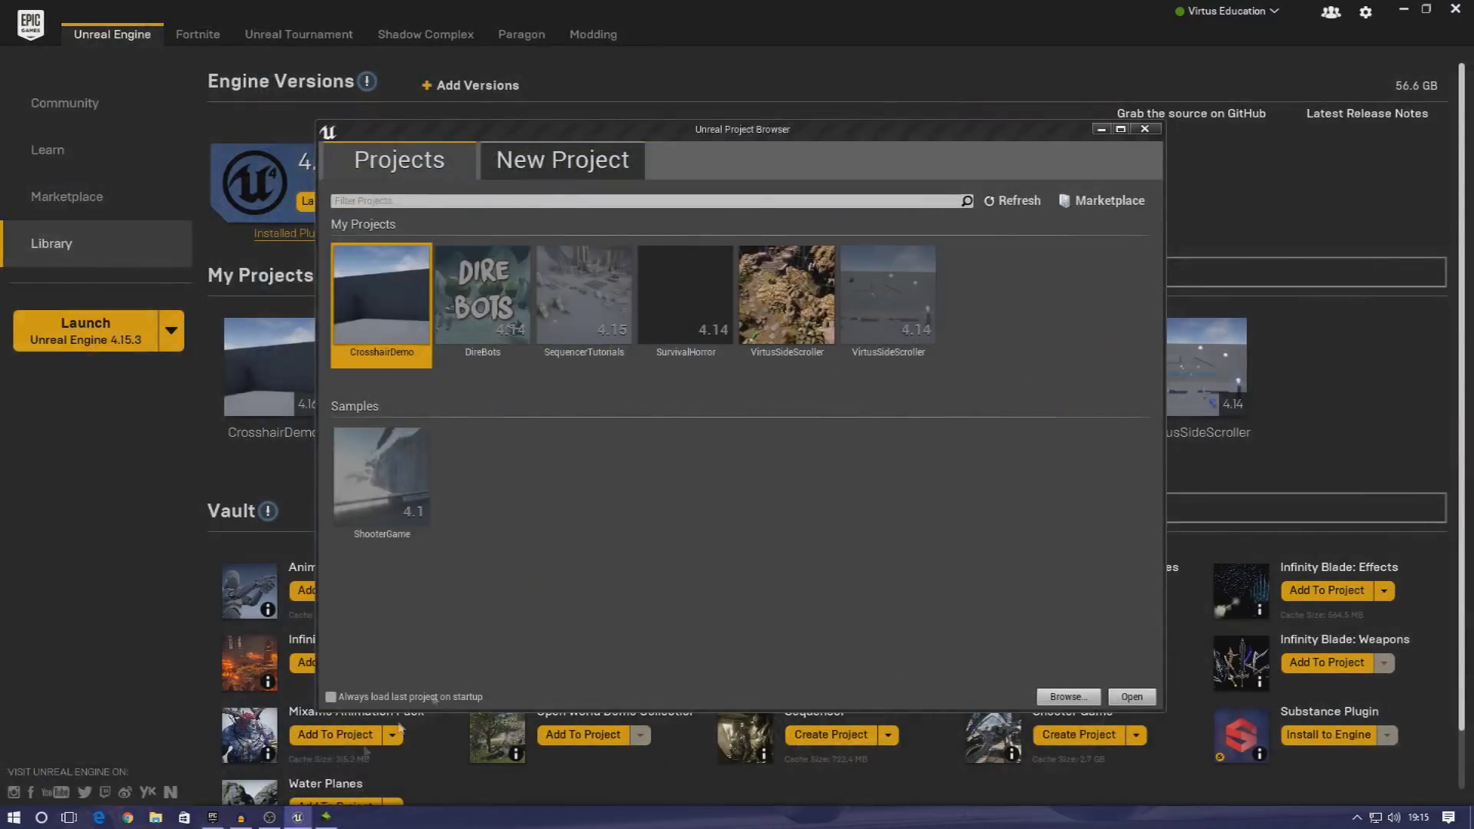
left_click(575, 162)
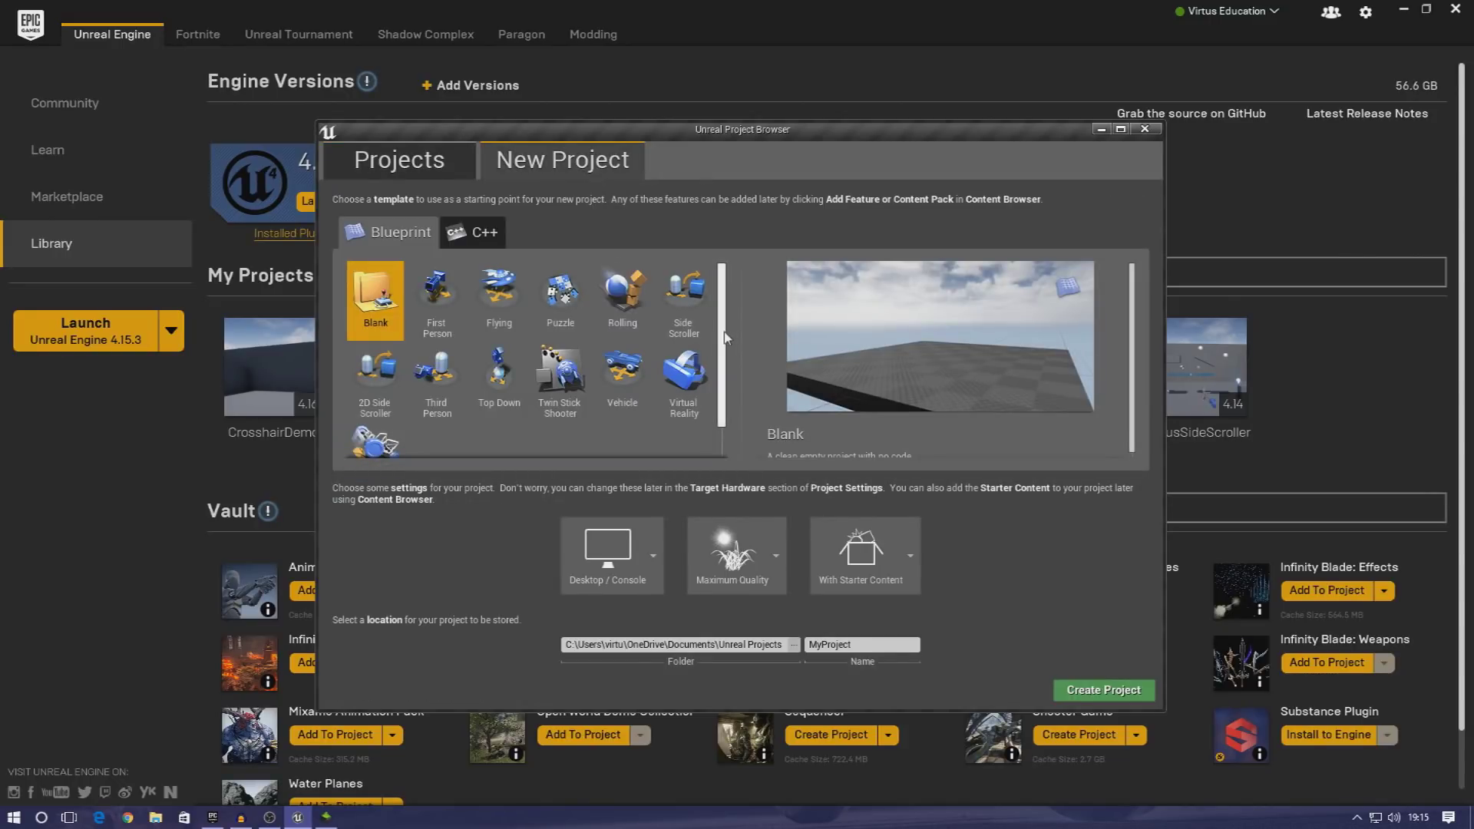
scroll(706, 338, "down", 2)
left_click(430, 365)
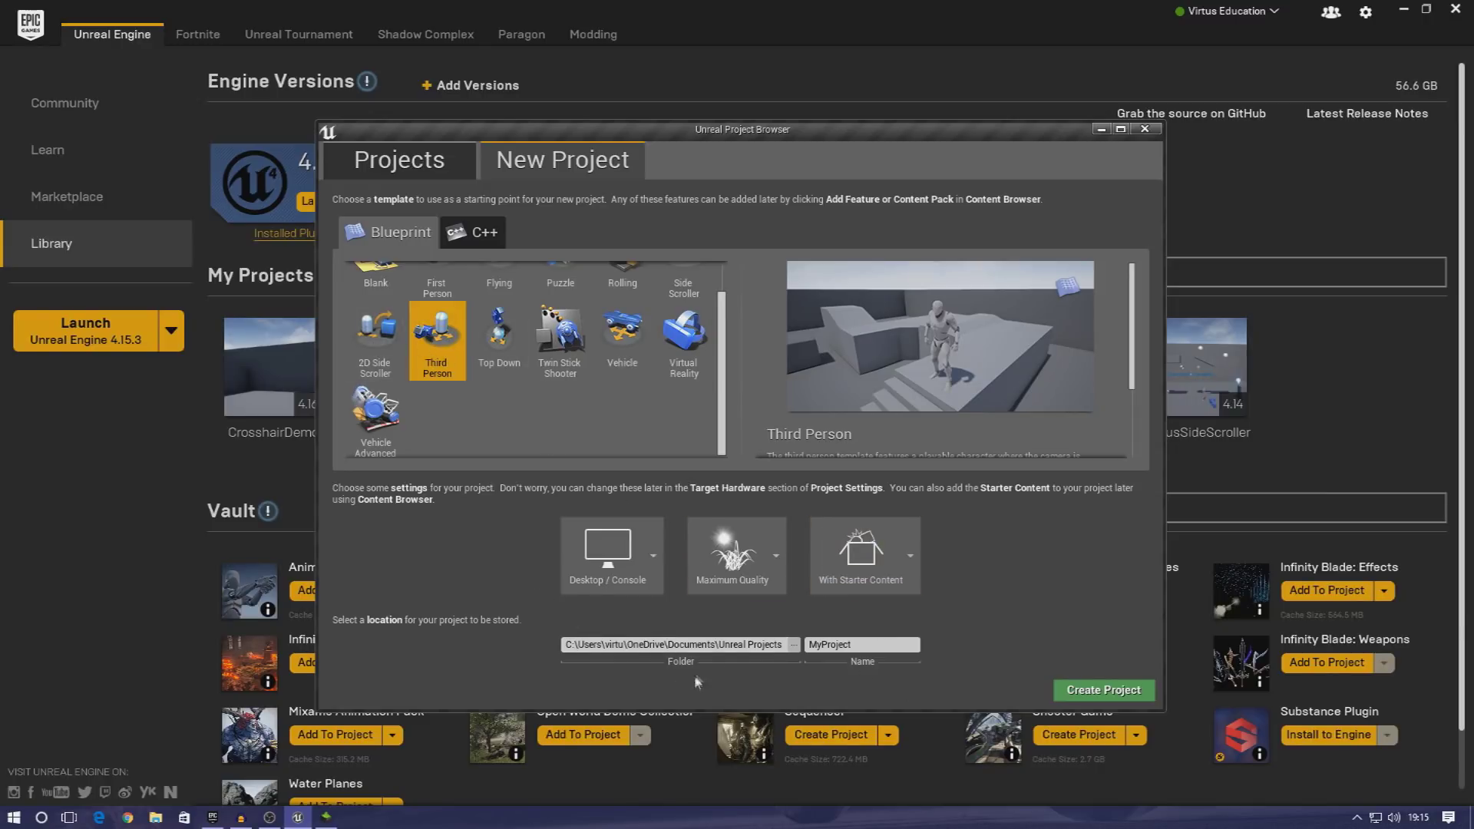
- Browse for the project location and navigate to Local Disk (E:)
left_click(793, 645)
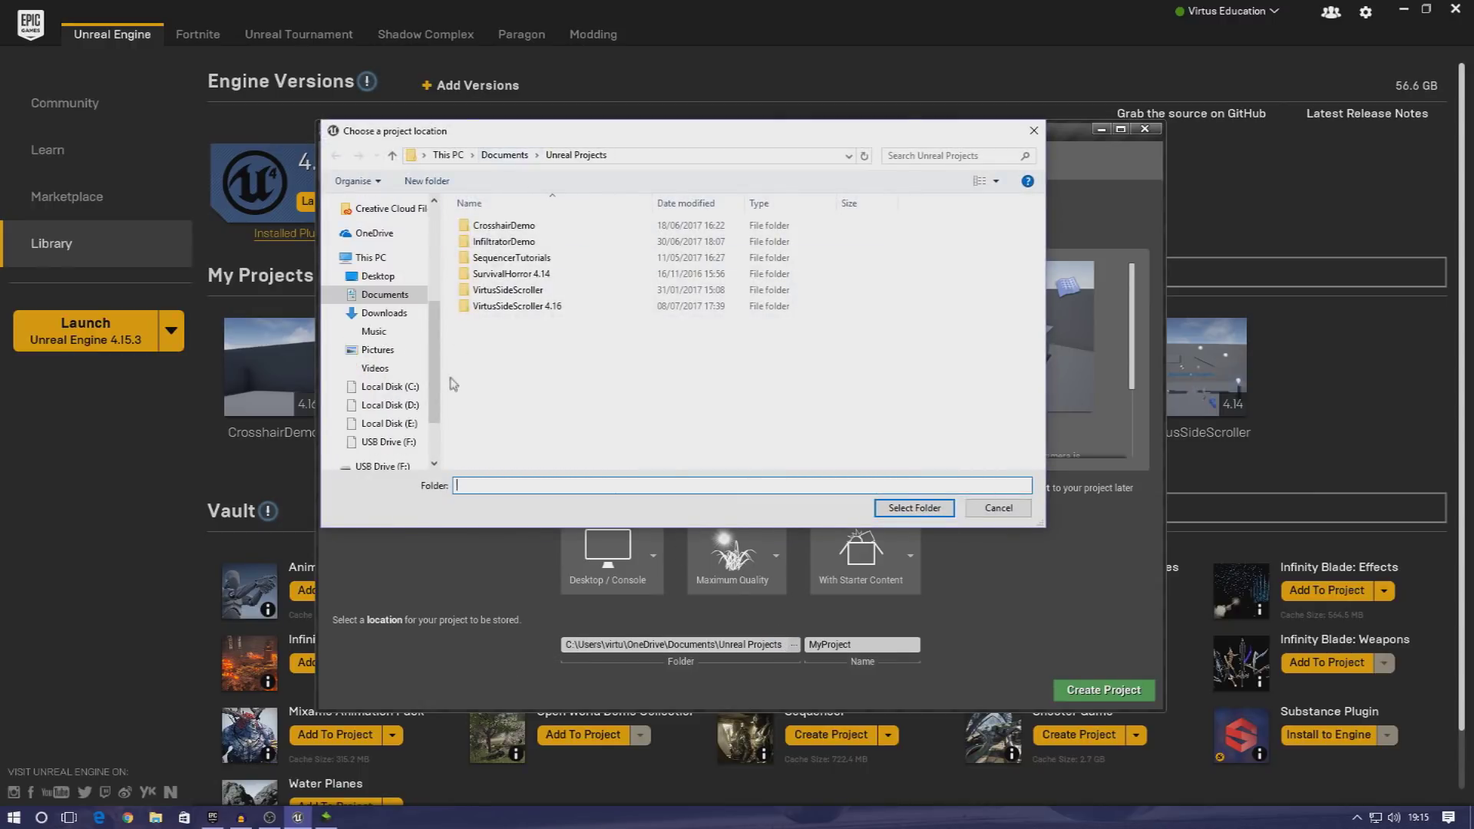
left_click(389, 423)
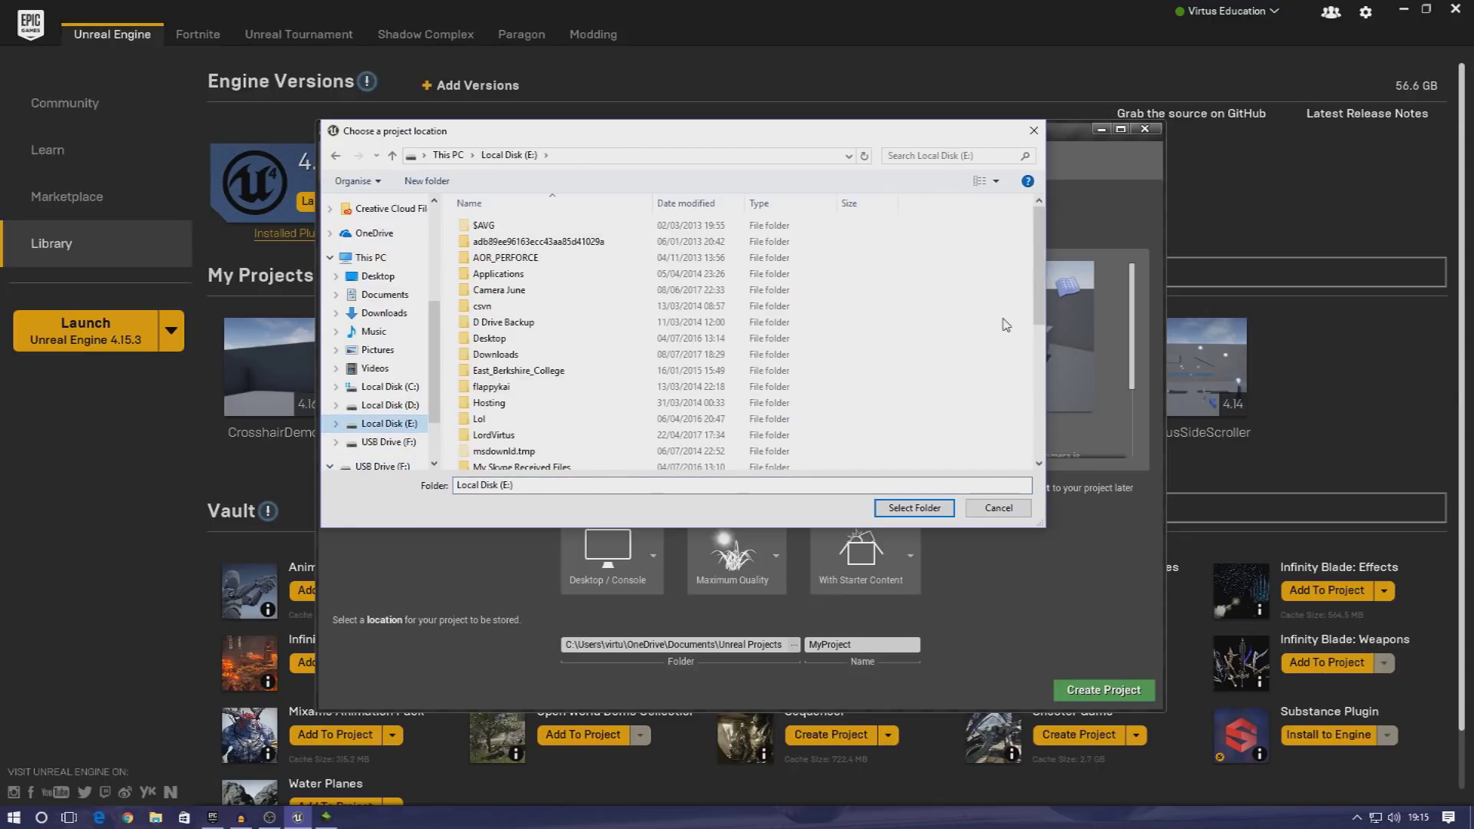
left_click_drag(1038, 307, 1061, 461)
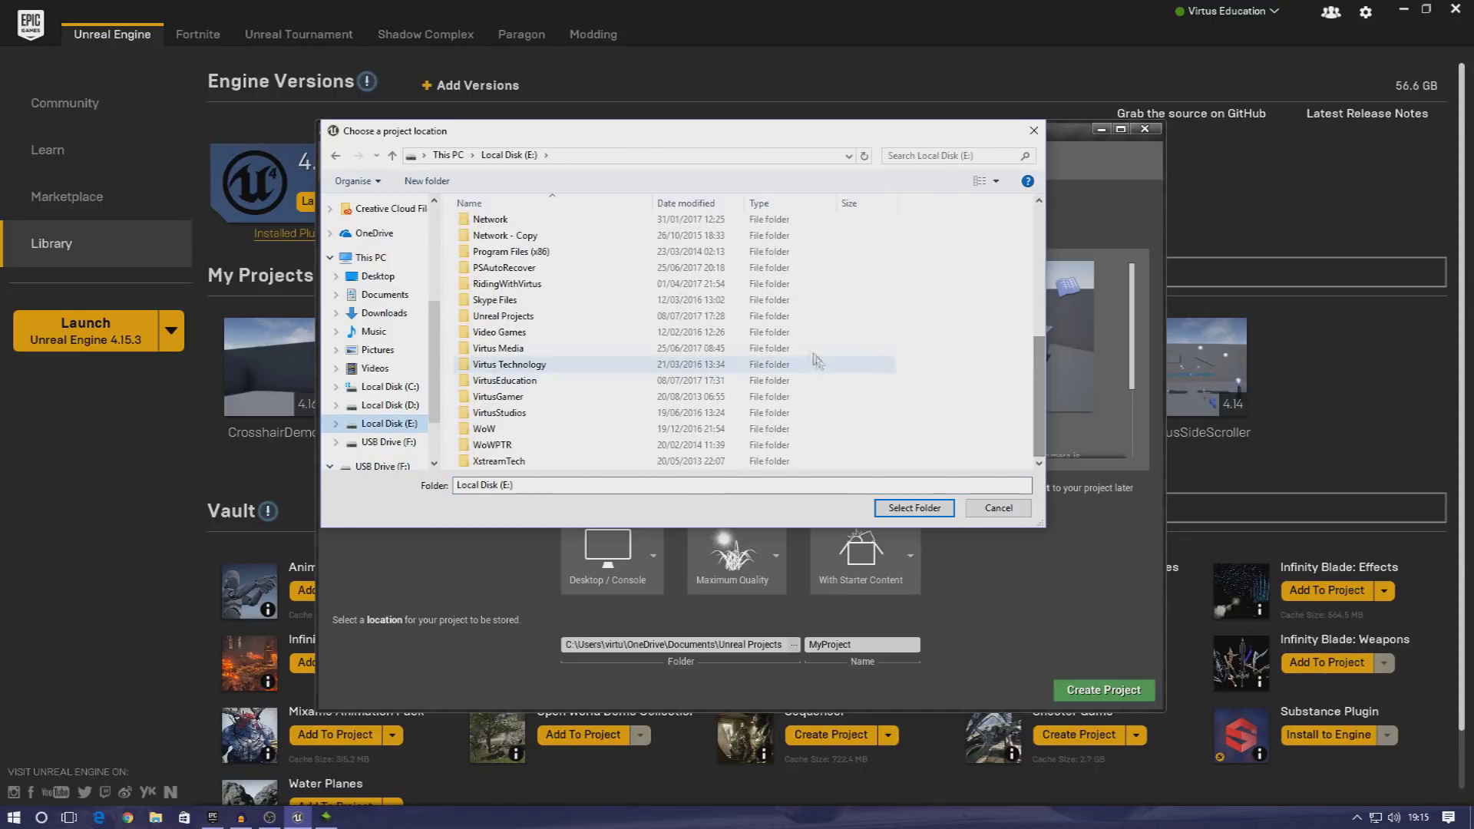
scroll(610, 279, "up", 3)
scroll(598, 299, "up", 3)
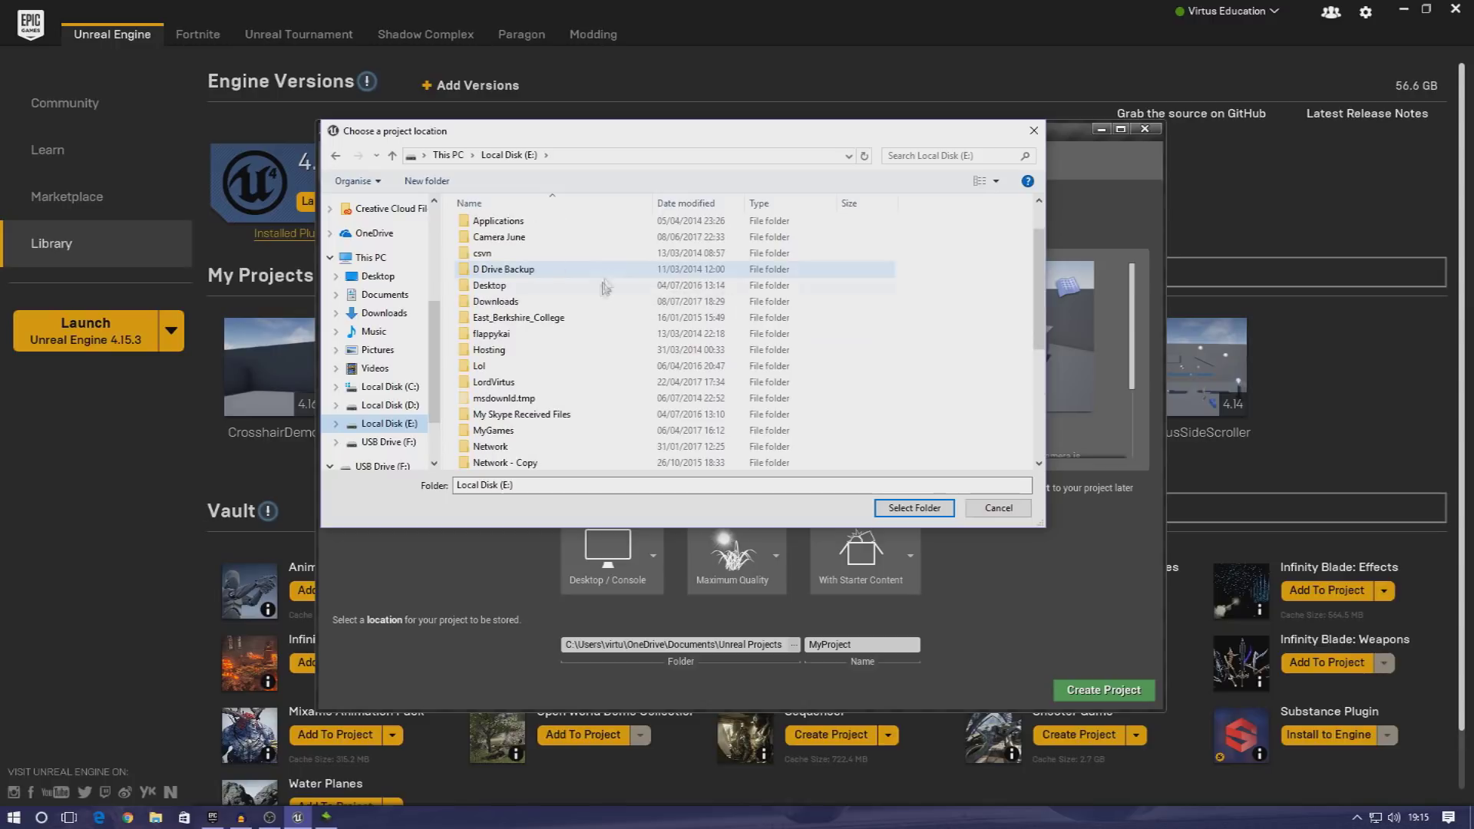
scroll(583, 311, "down", 6)
scroll(739, 355, "down", 1)
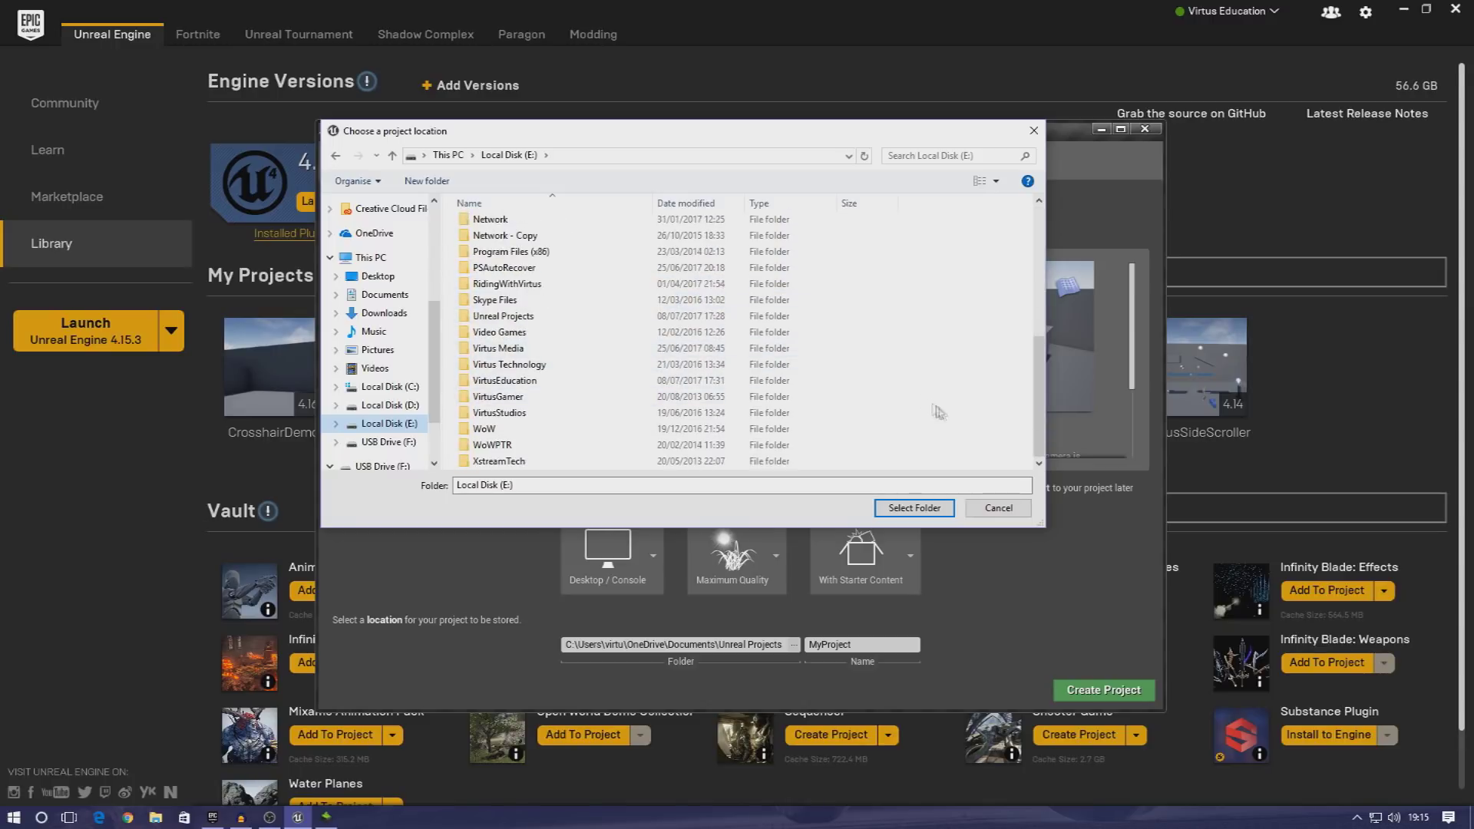
- Create a new folder named UnrealProjects on E: and select it as the project location
right_click(971, 408)
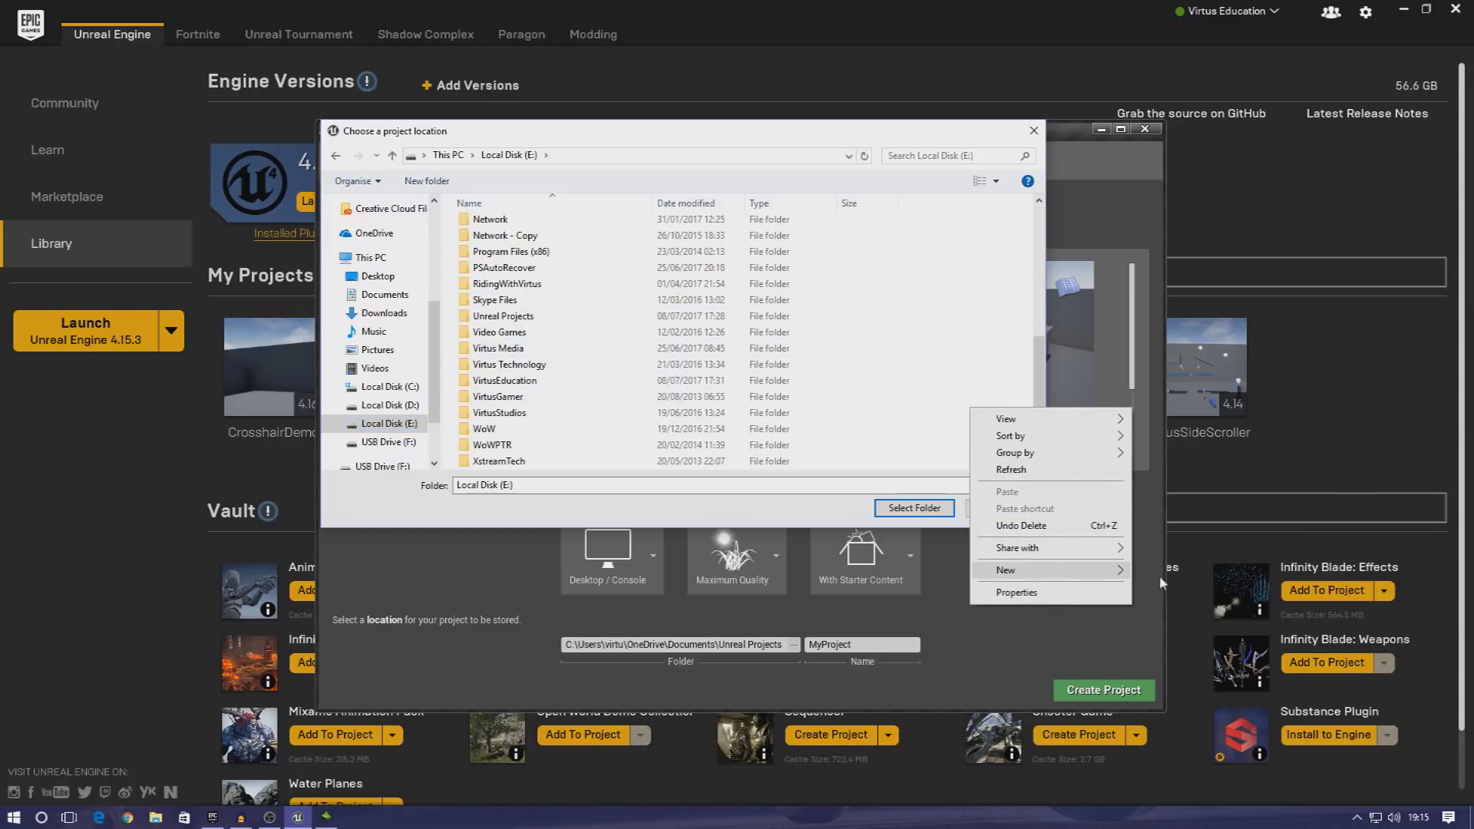
mouse_move(1117, 570)
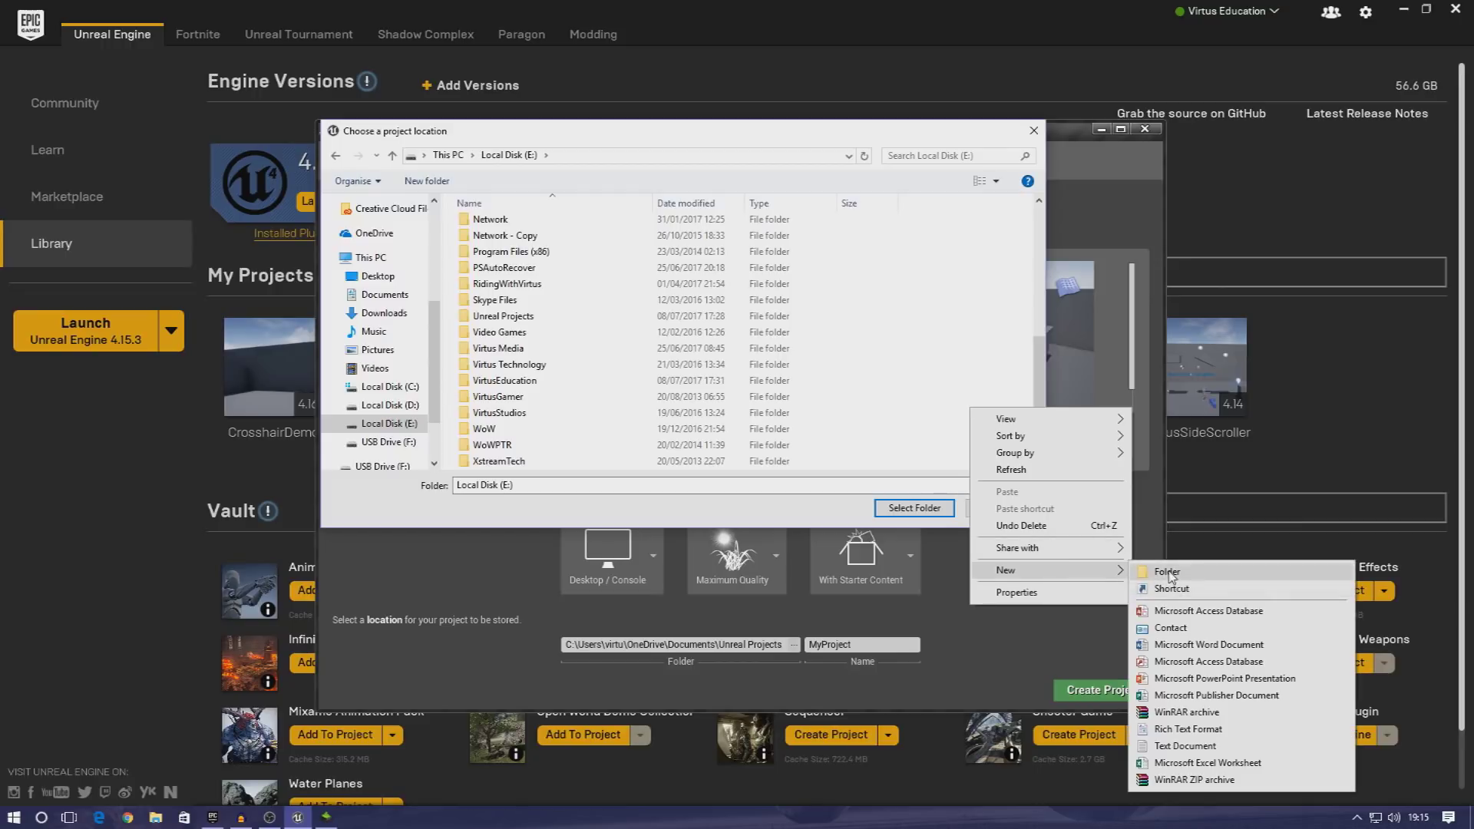
left_click(1168, 574)
type("Unreal")
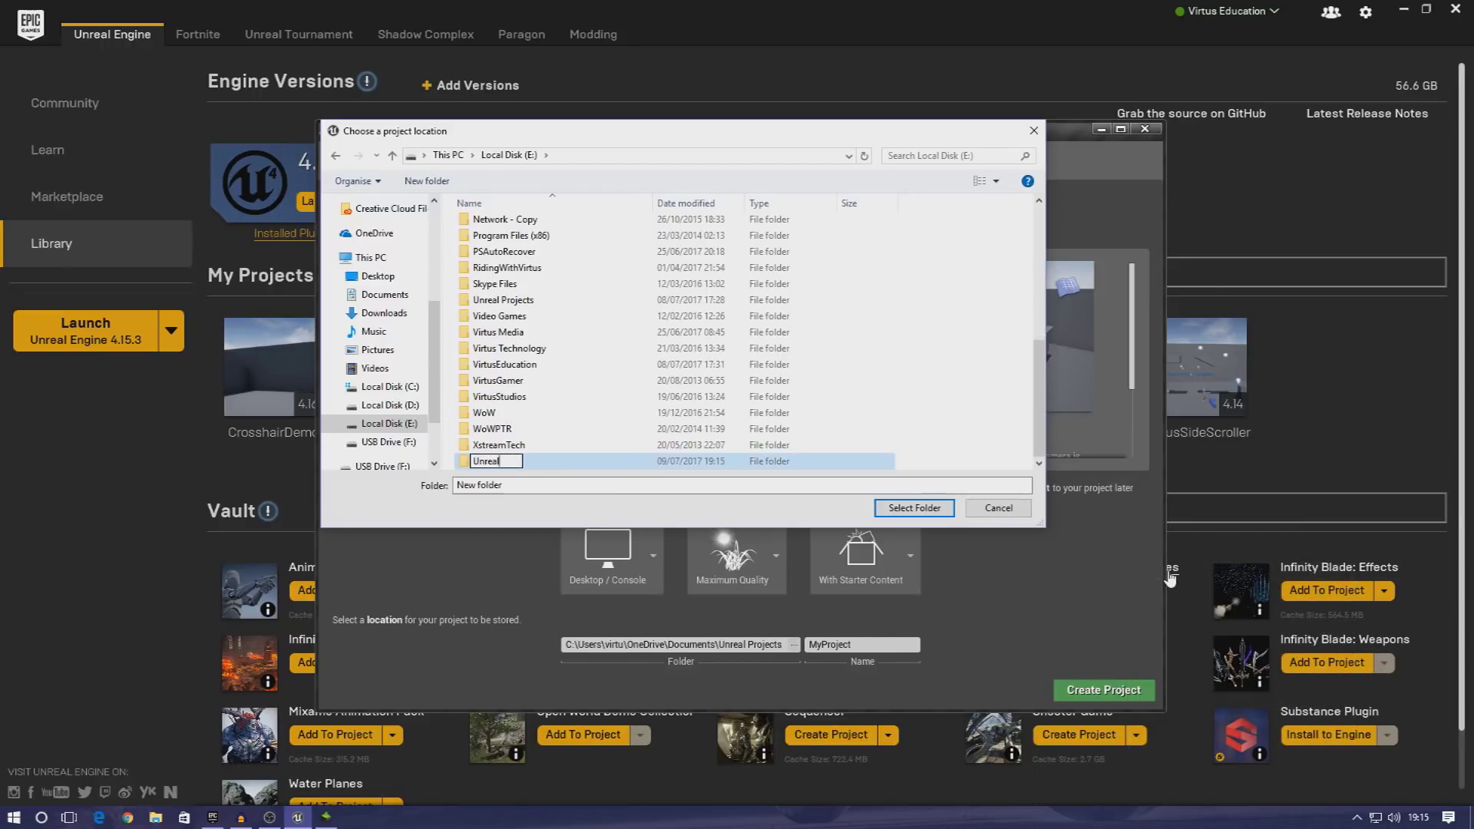
type("Projects")
key("Return")
key("Return")
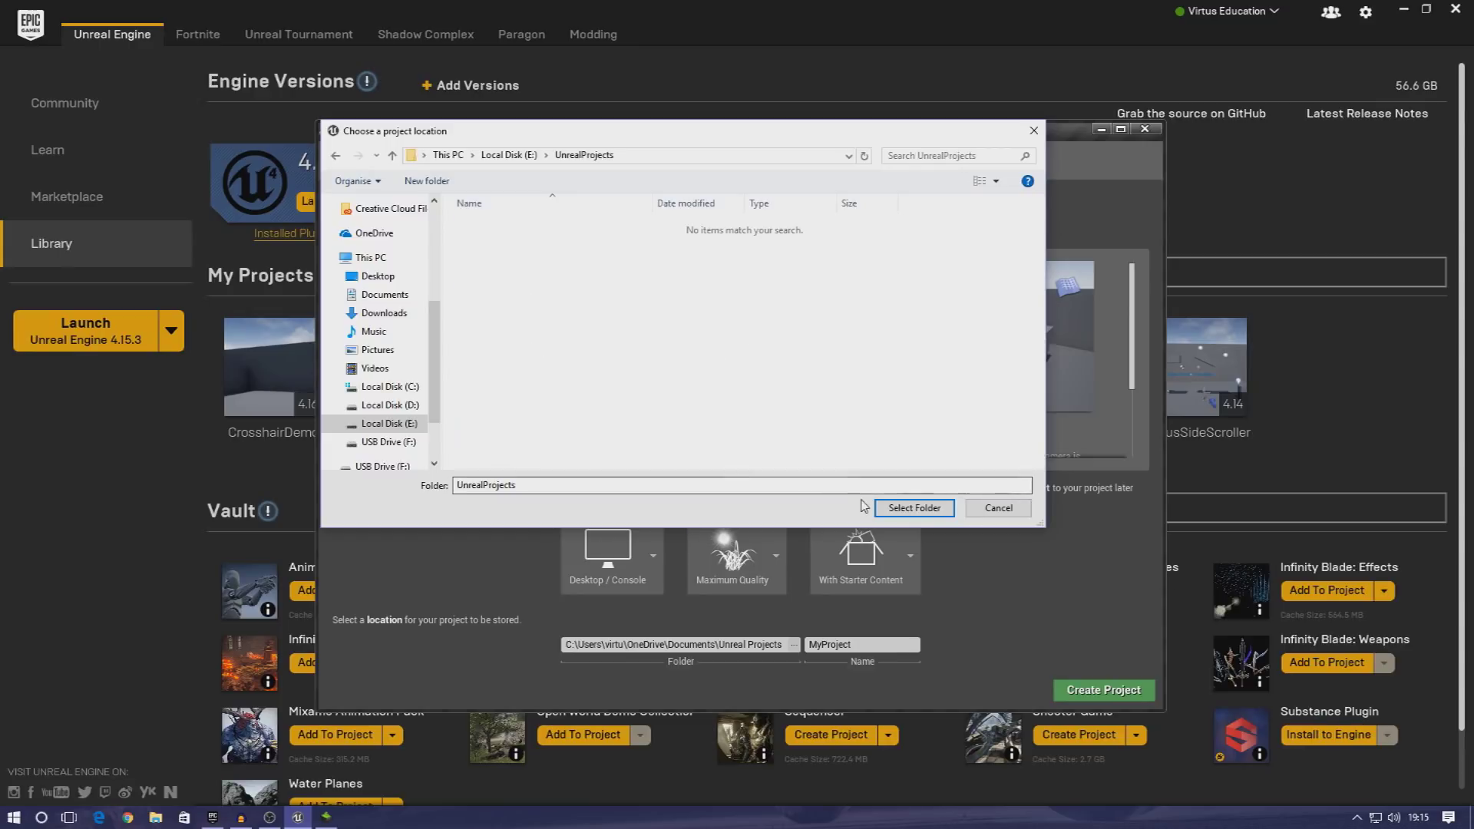
left_click(905, 513)
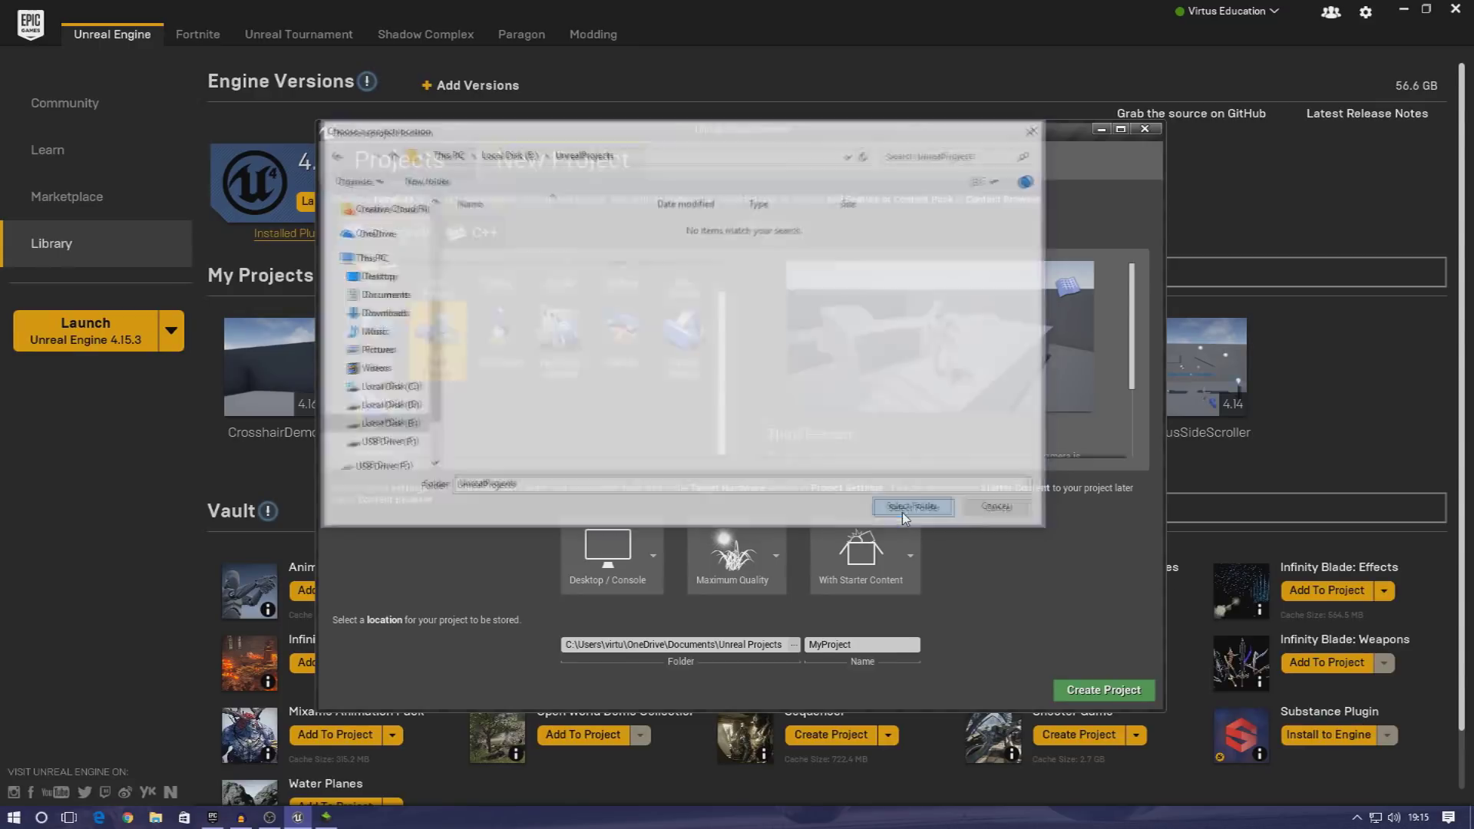
- Name the project RPGProject, keep Desktop / Console and starter content, and create it
left_click_drag(876, 644, 760, 643)
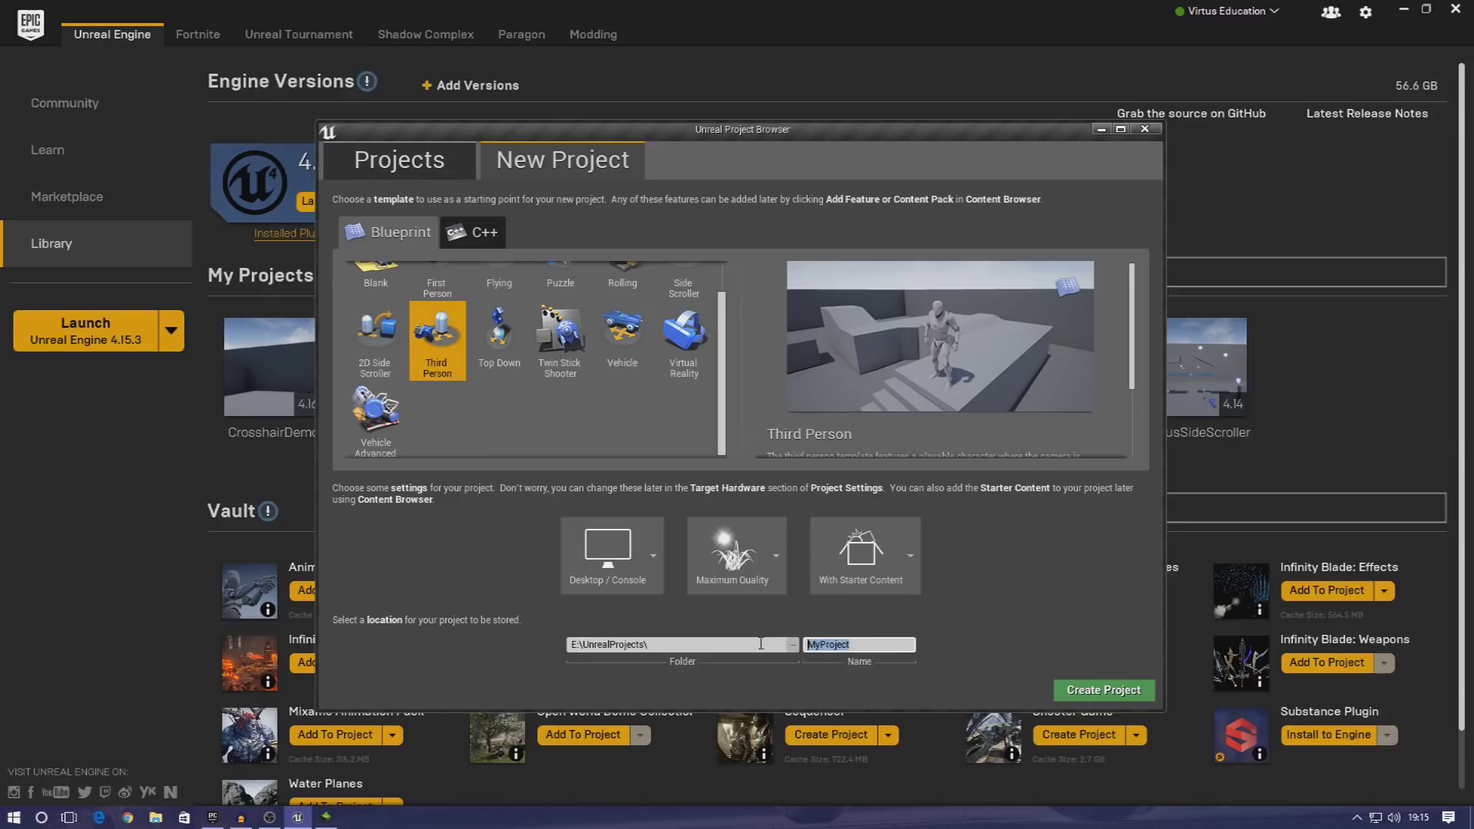
type("RPG")
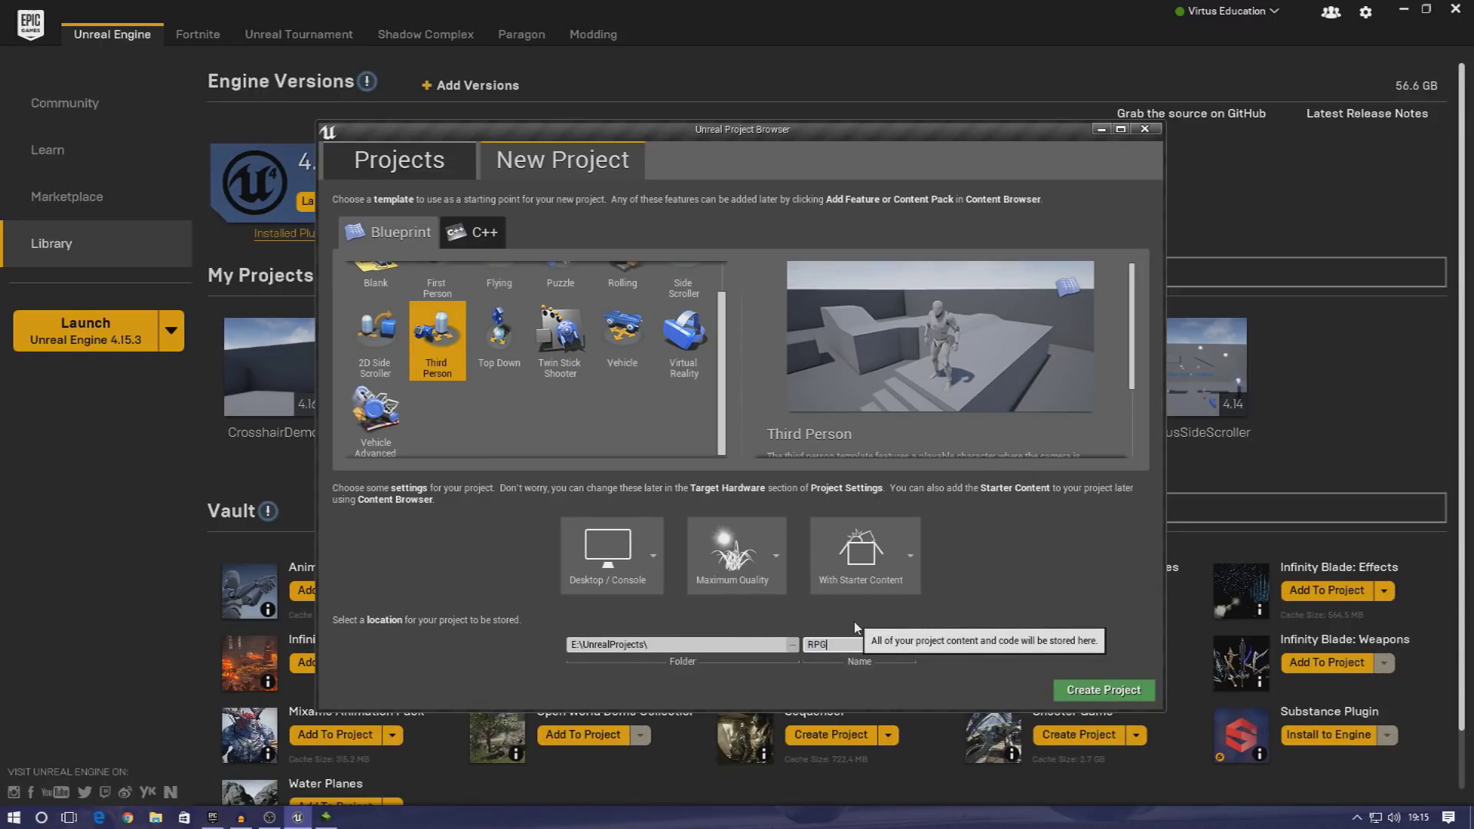
type("Project")
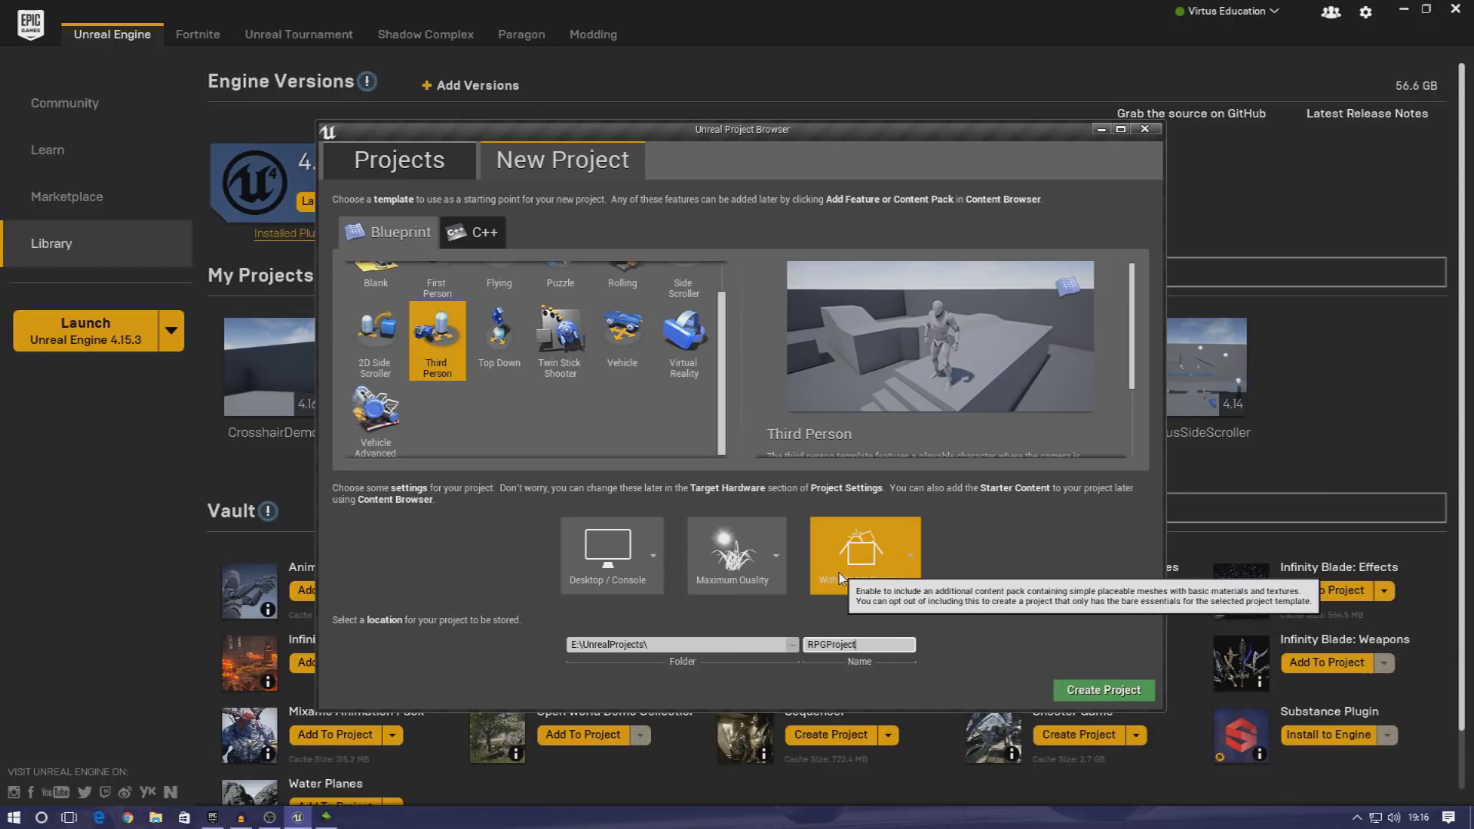
left_click(649, 580)
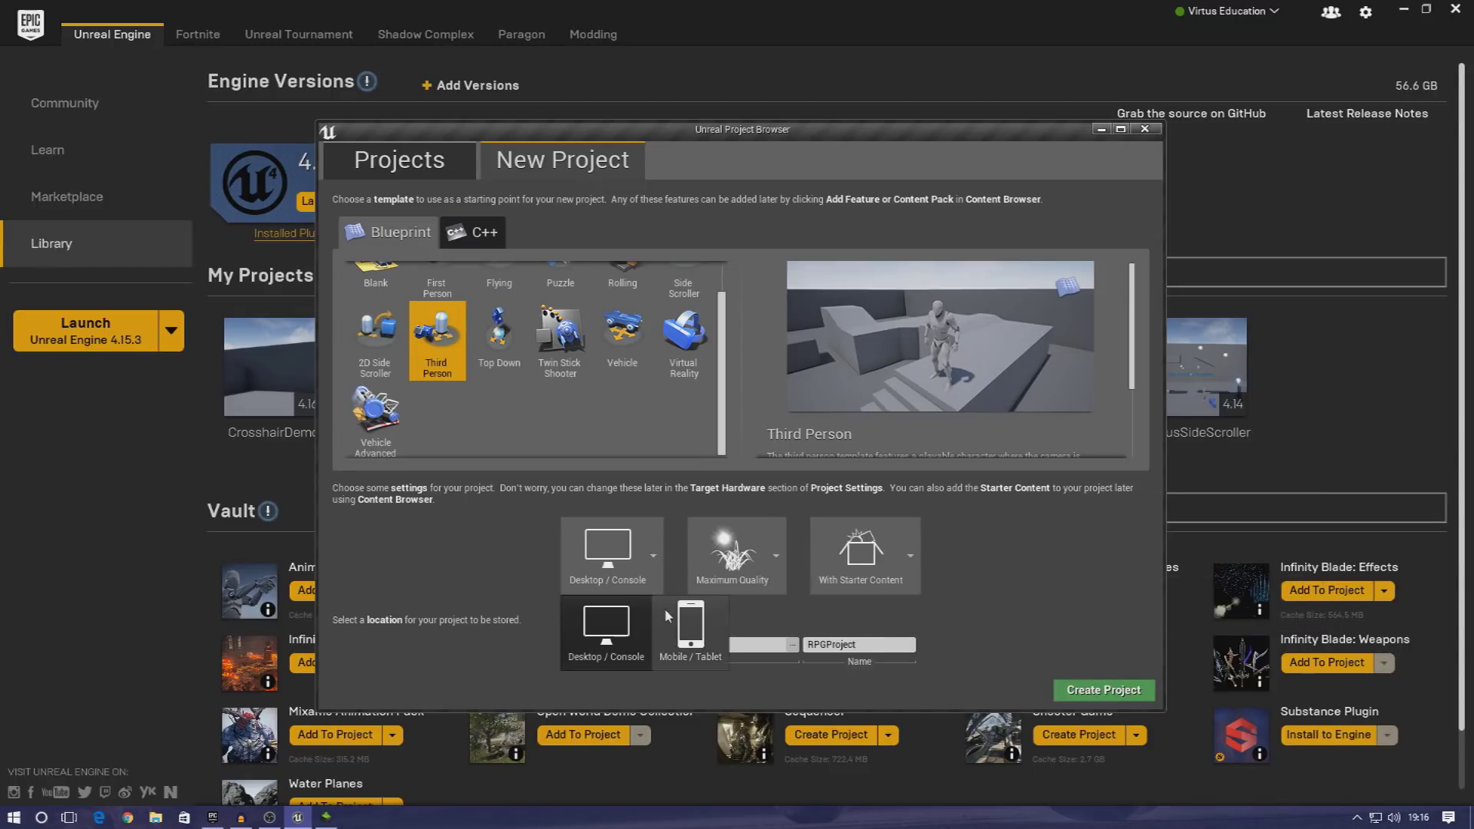
left_click(608, 553)
left_click(734, 554)
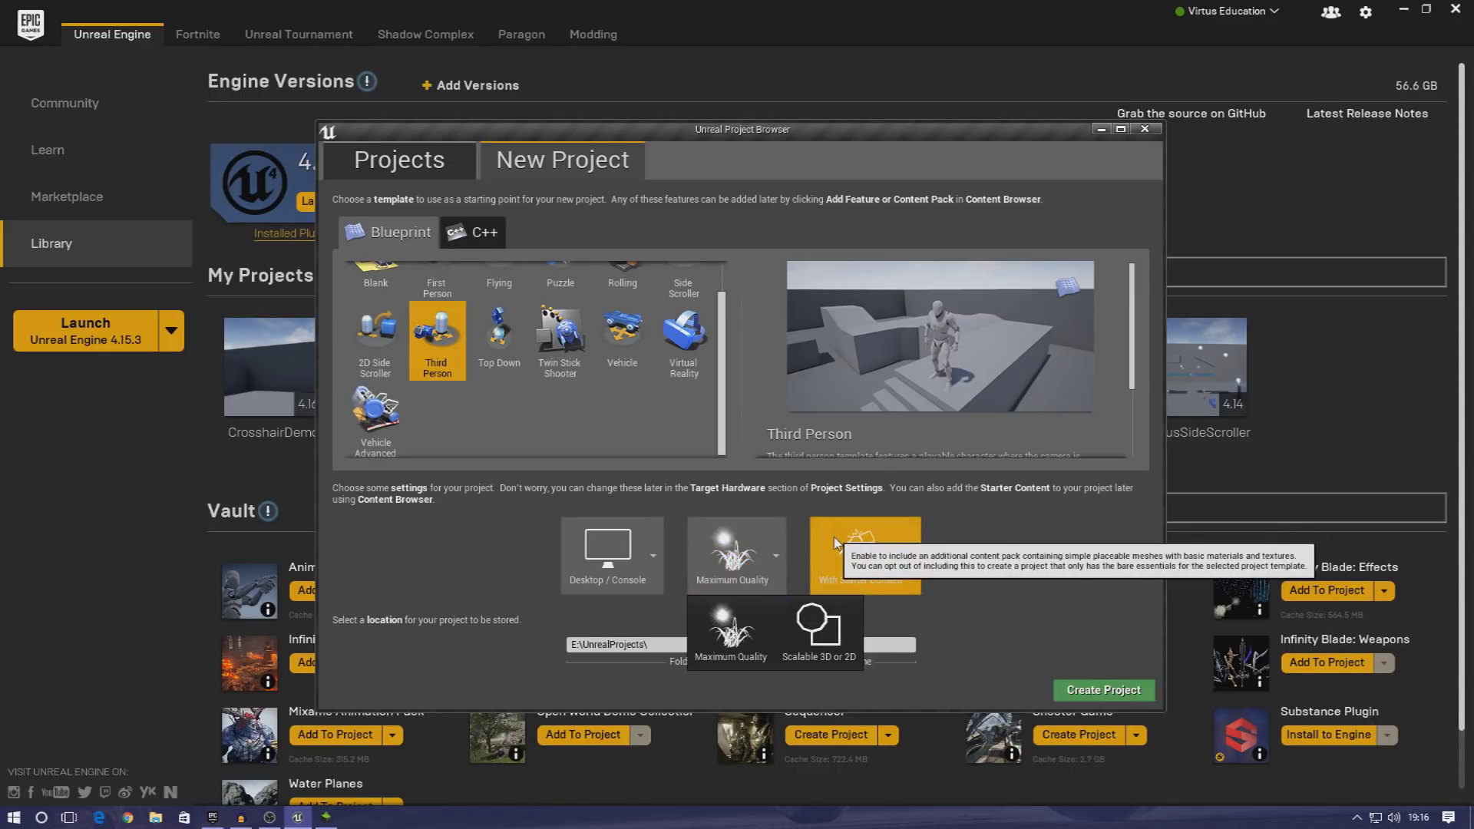
left_click(883, 568)
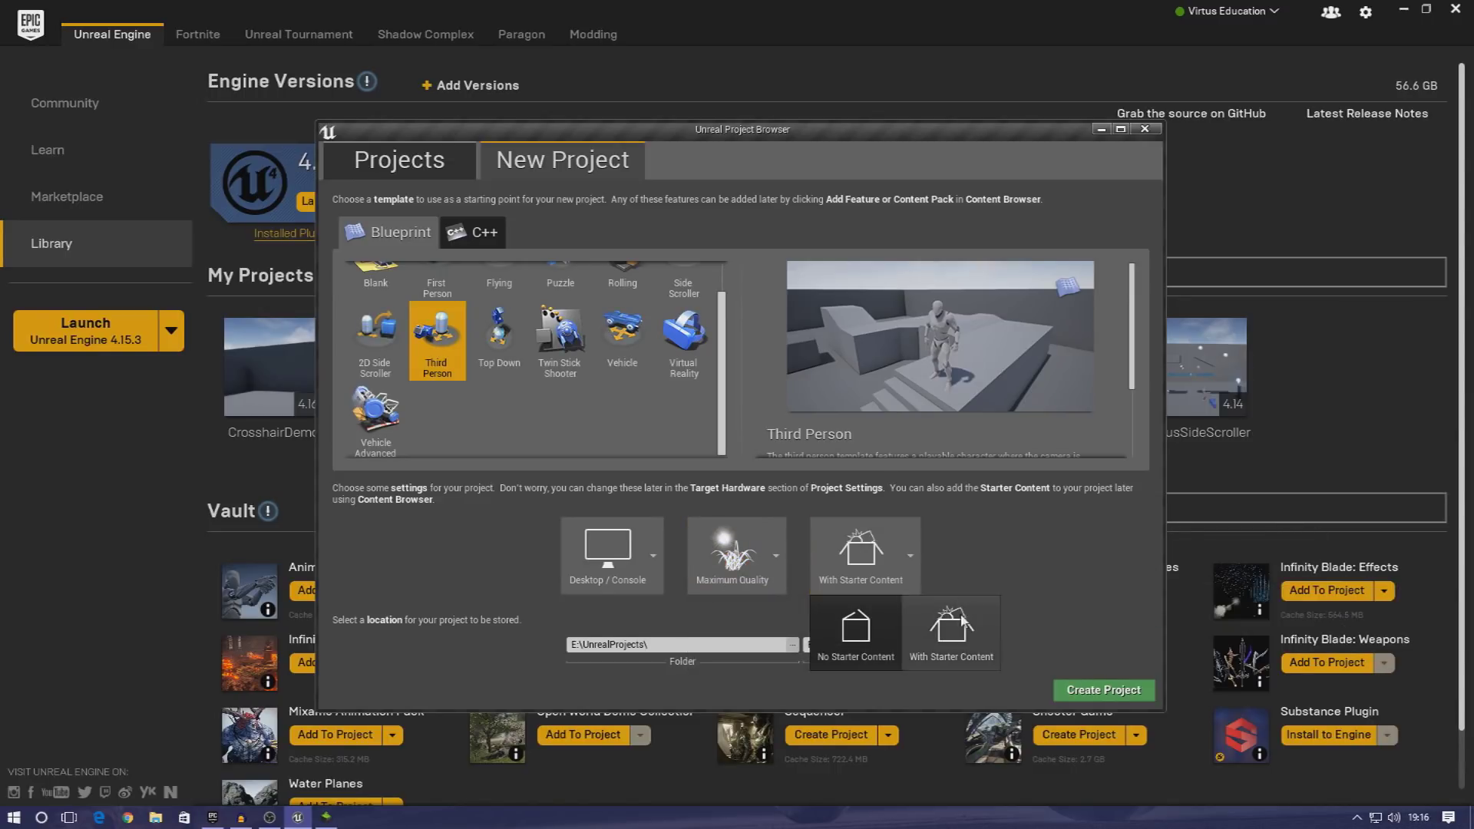
left_click(949, 573)
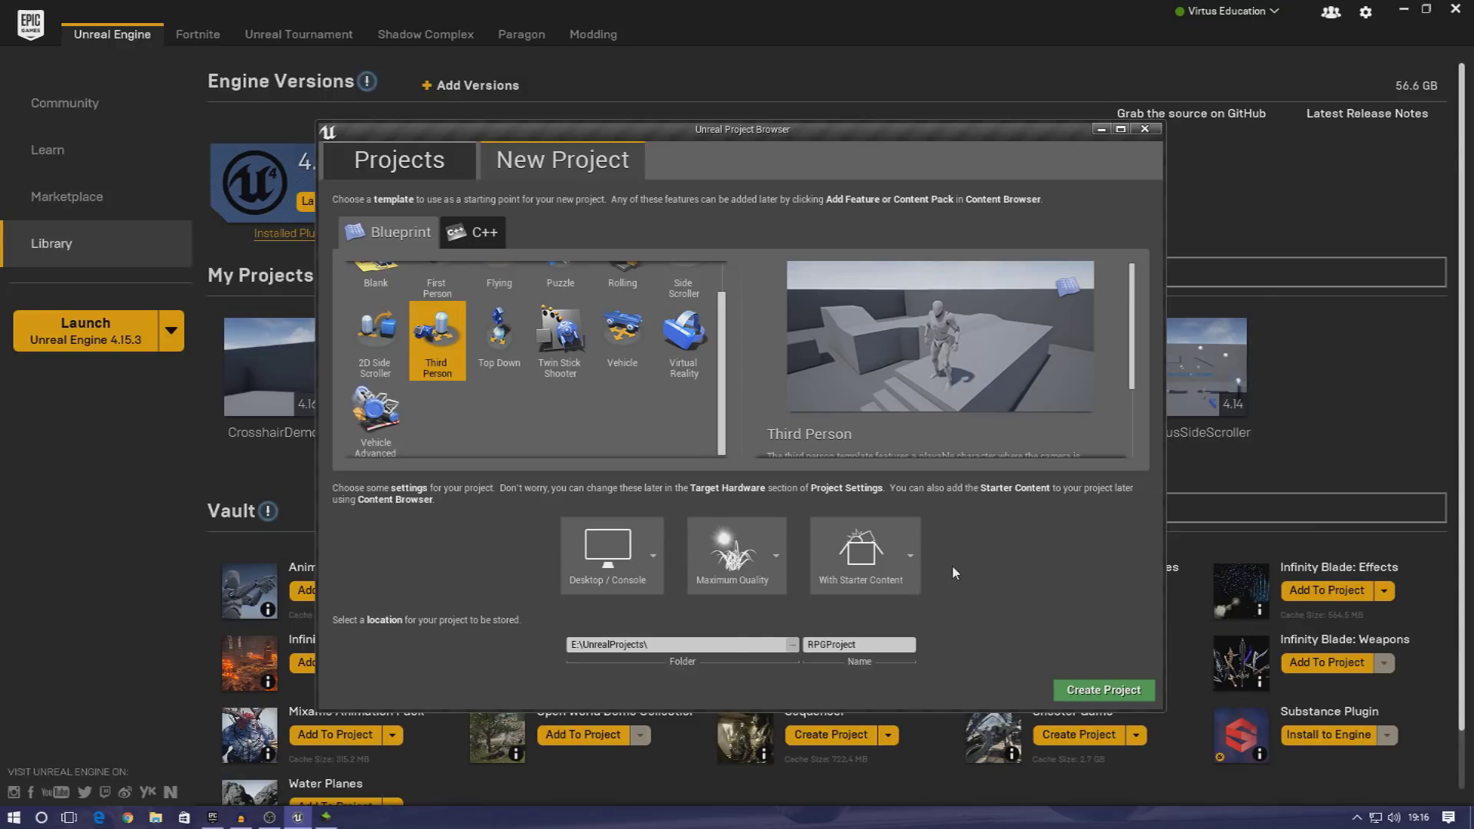
left_click(1133, 693)
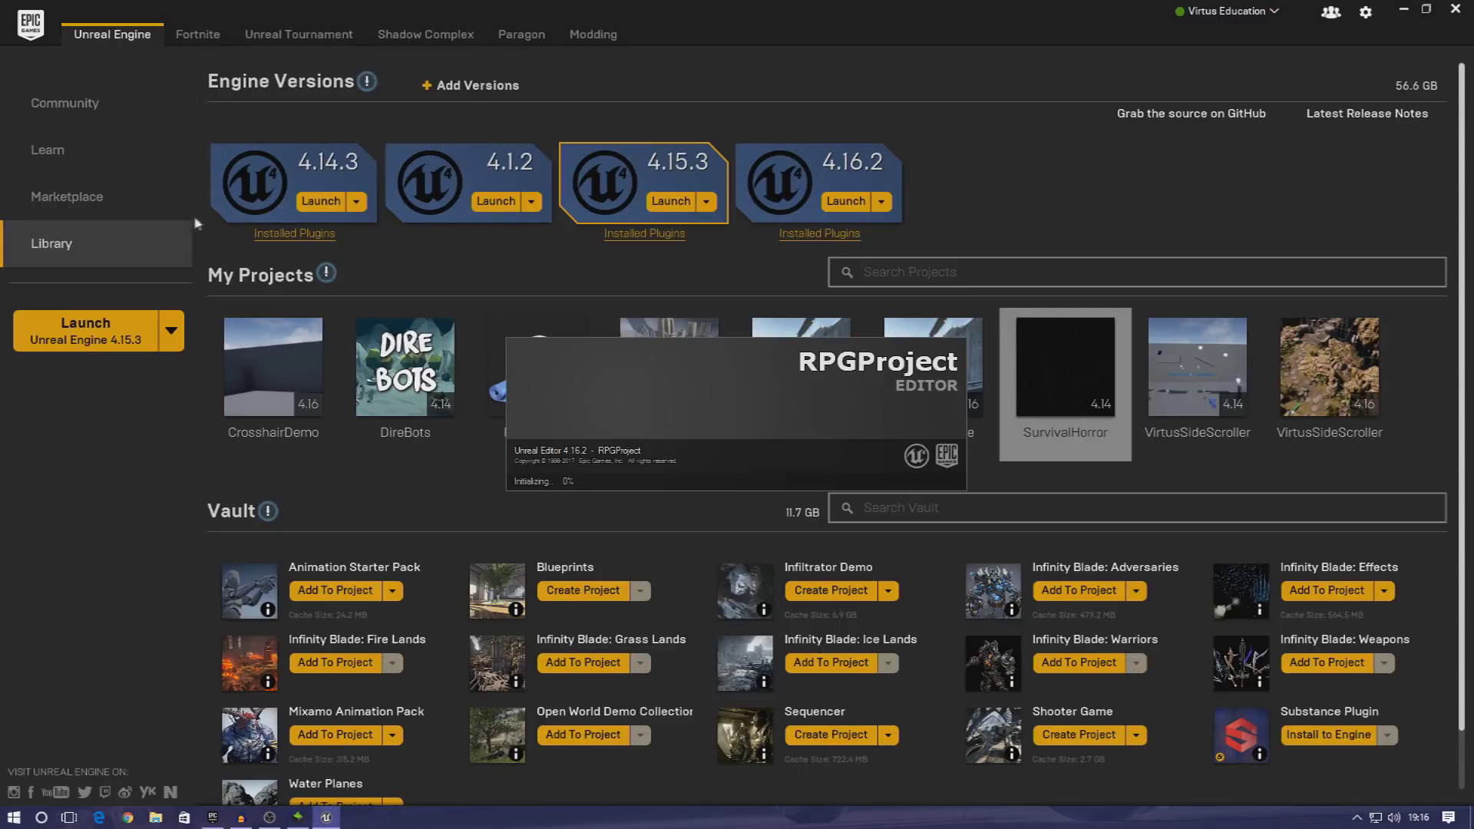
- Search the Marketplace for 'Infinity Blade', view Infinity Blade: Grass Lands, then return to Library
left_click(133, 206)
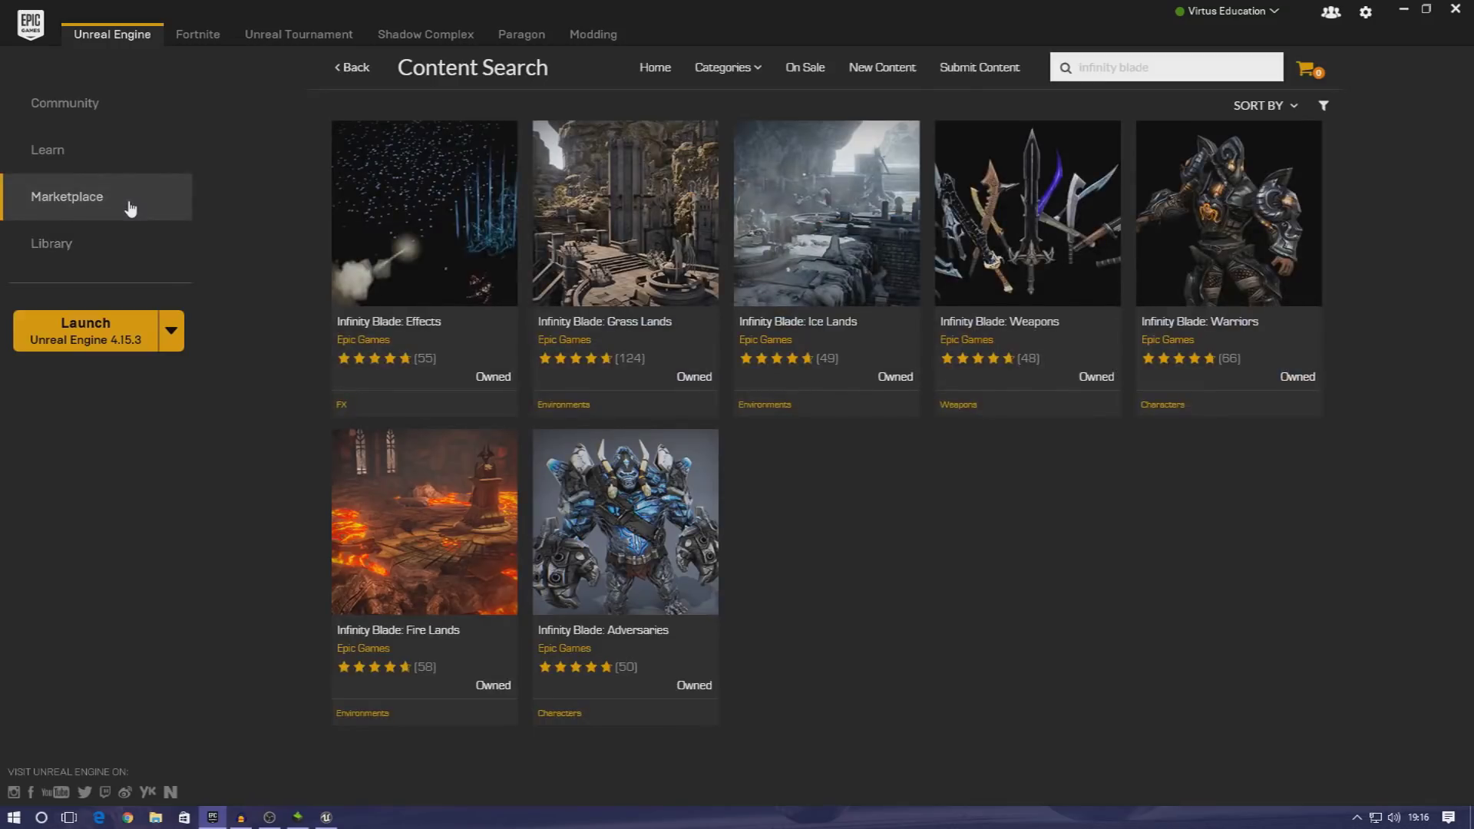
left_click(668, 80)
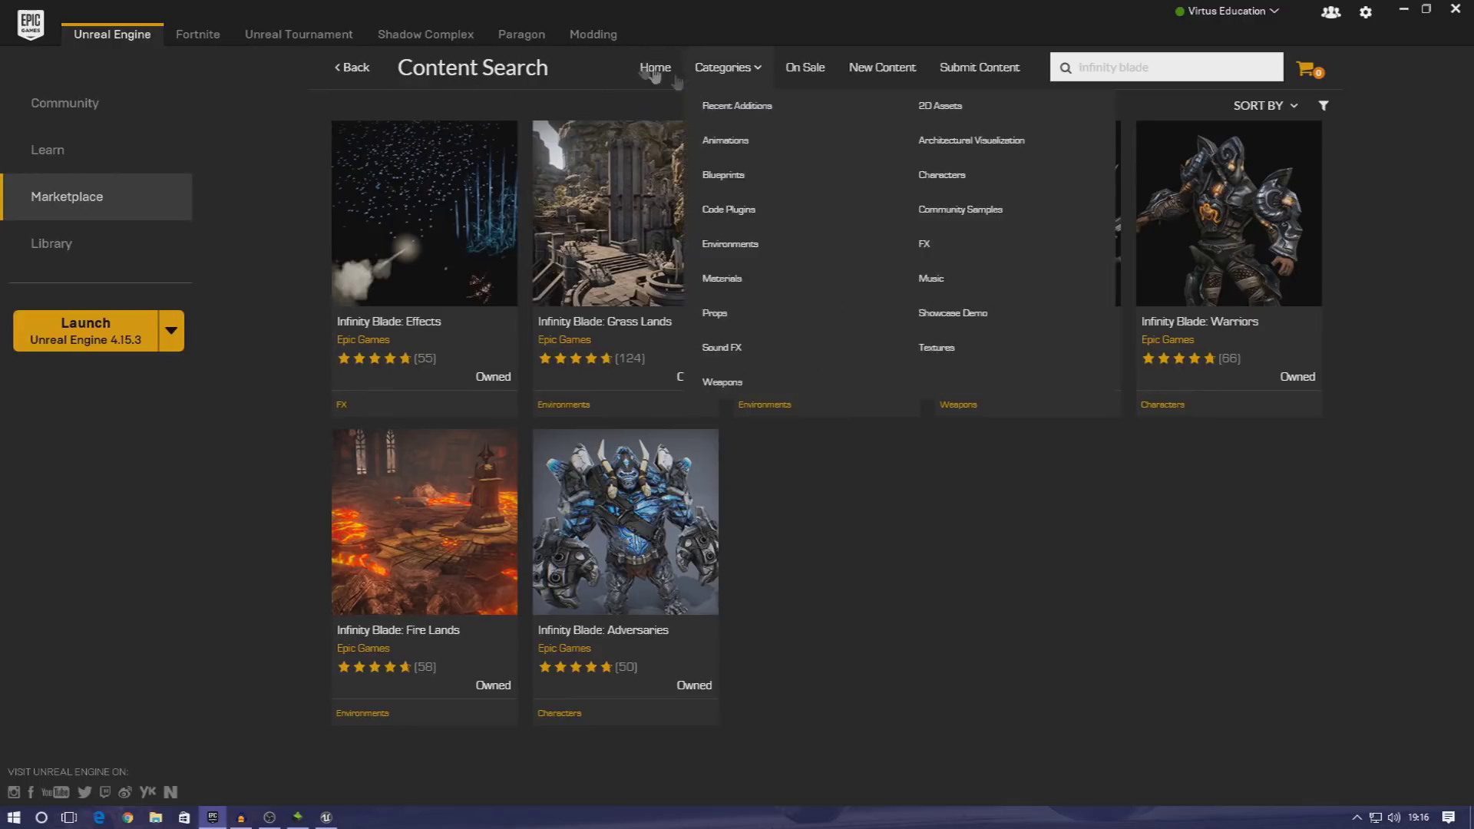
left_click(722, 71)
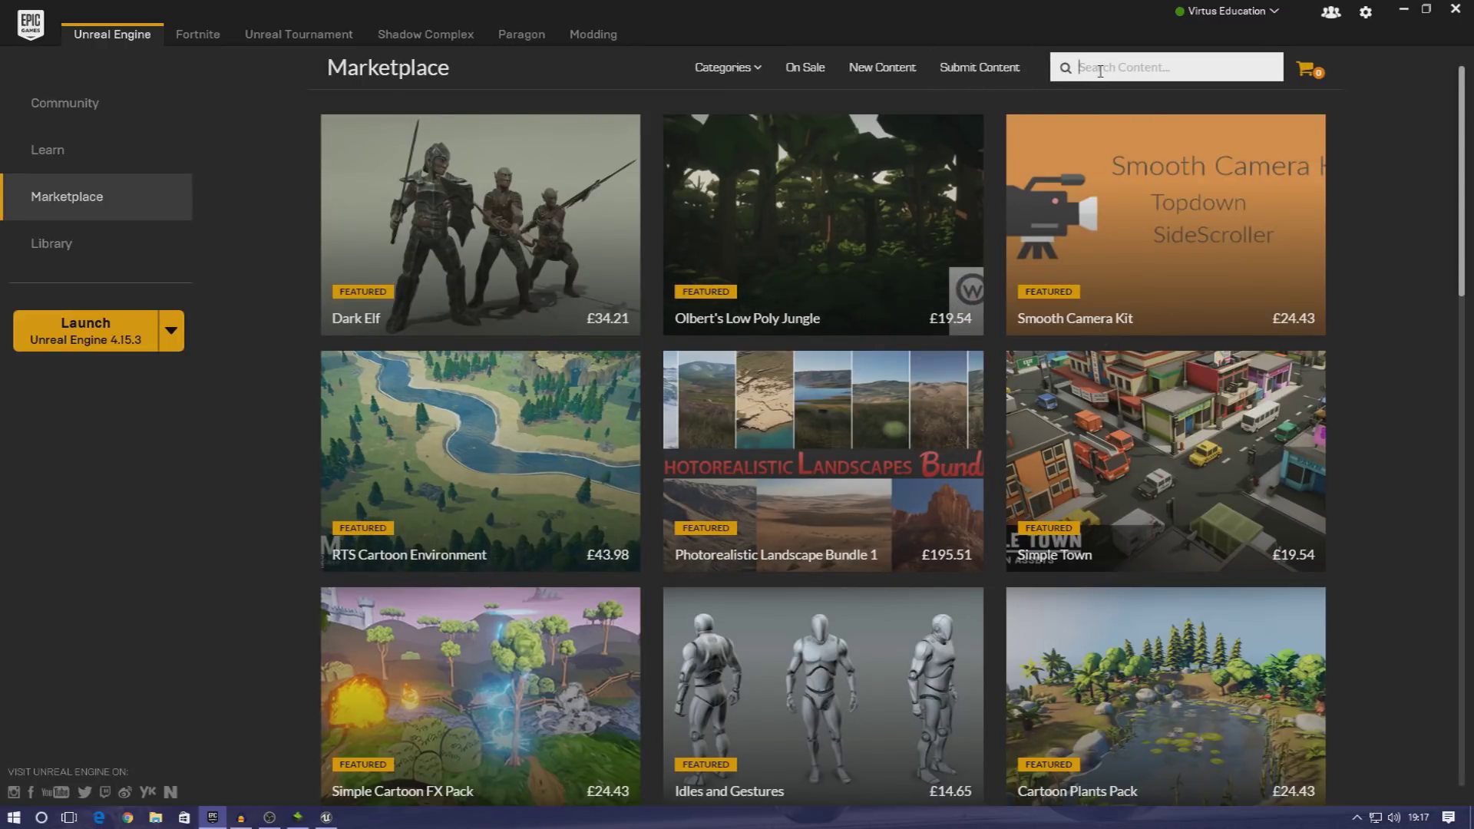
type("Infinity Blade")
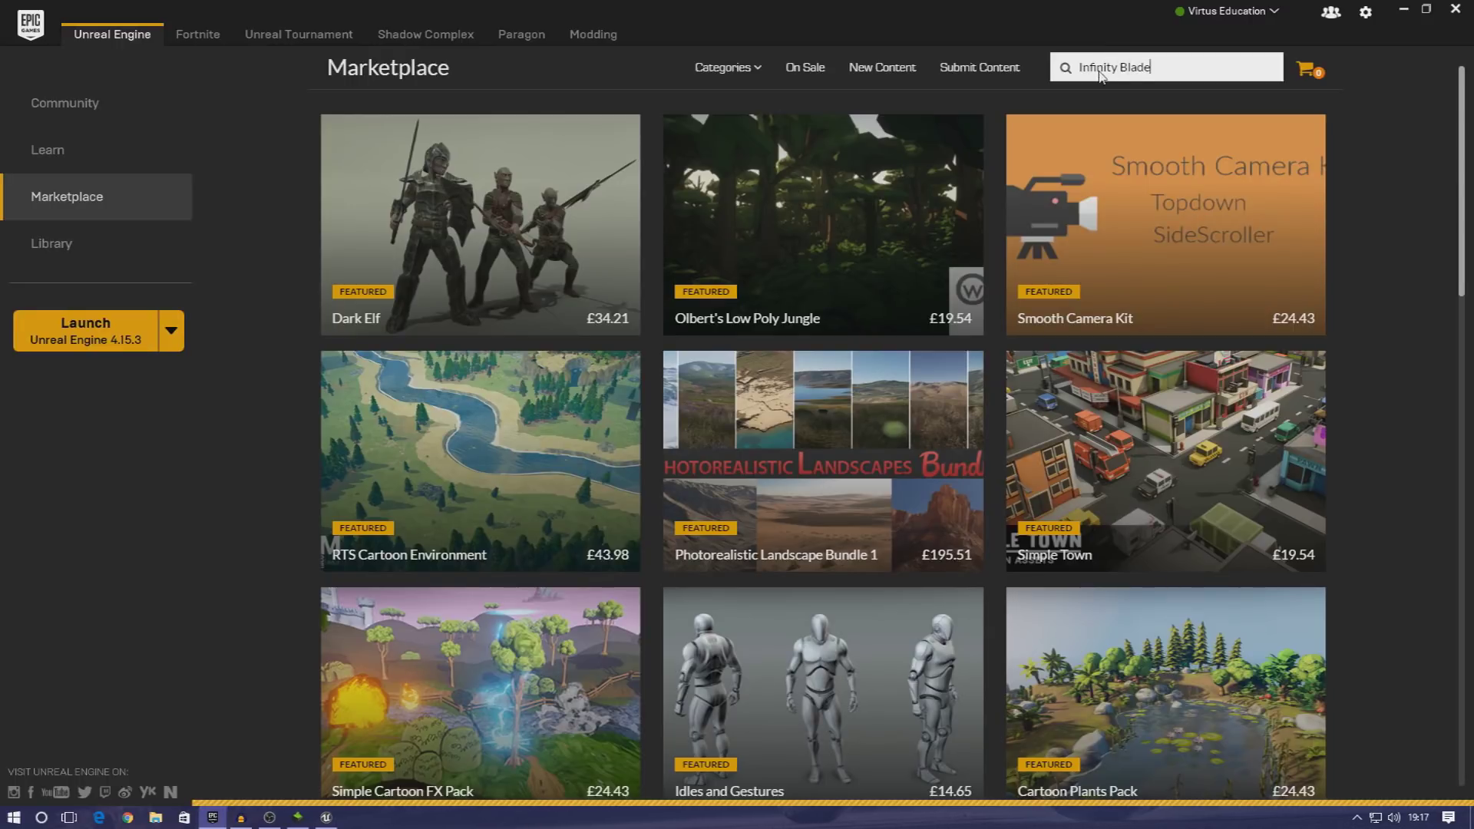
key("Return")
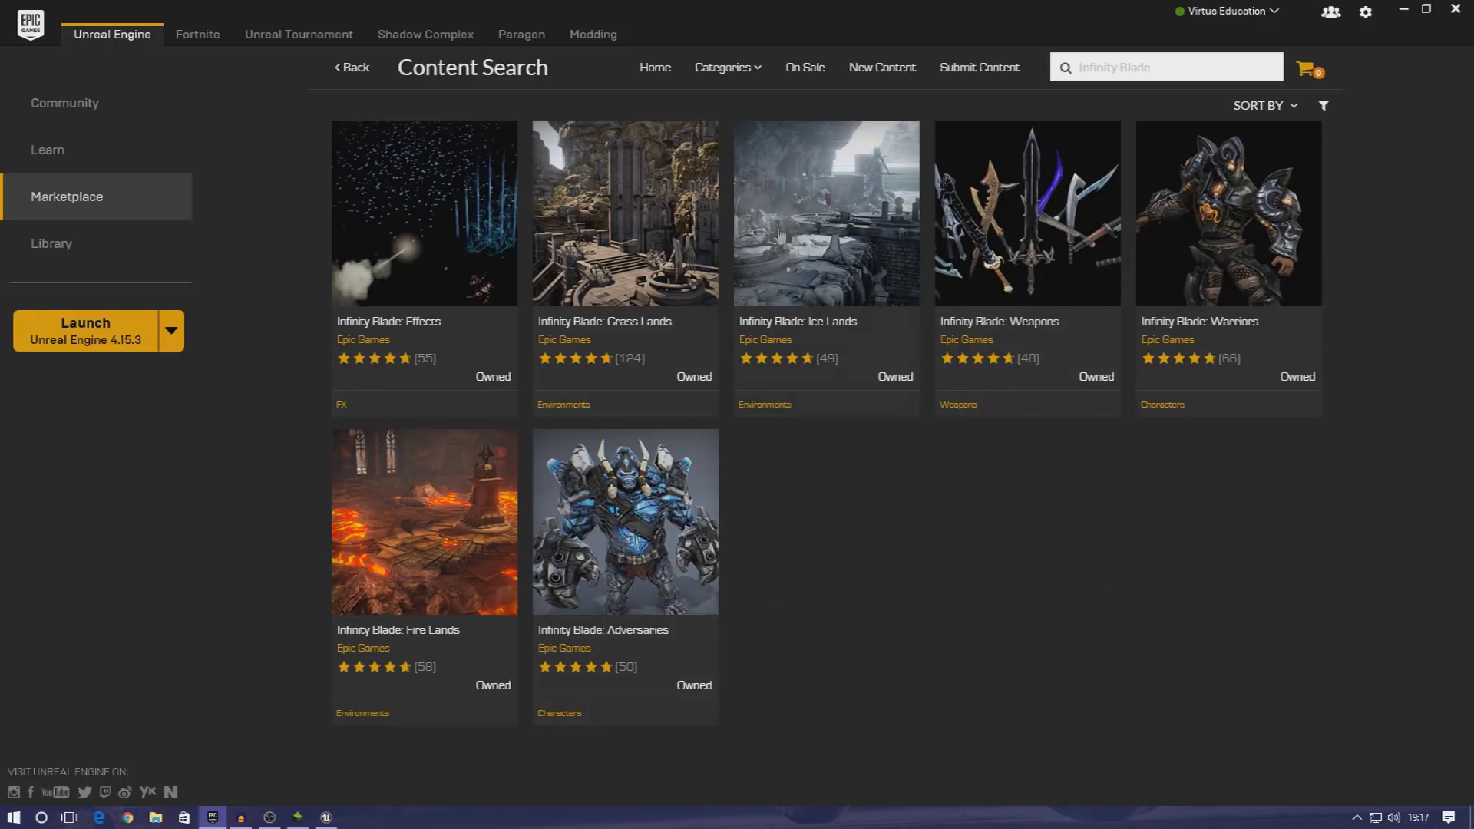
left_click(637, 253)
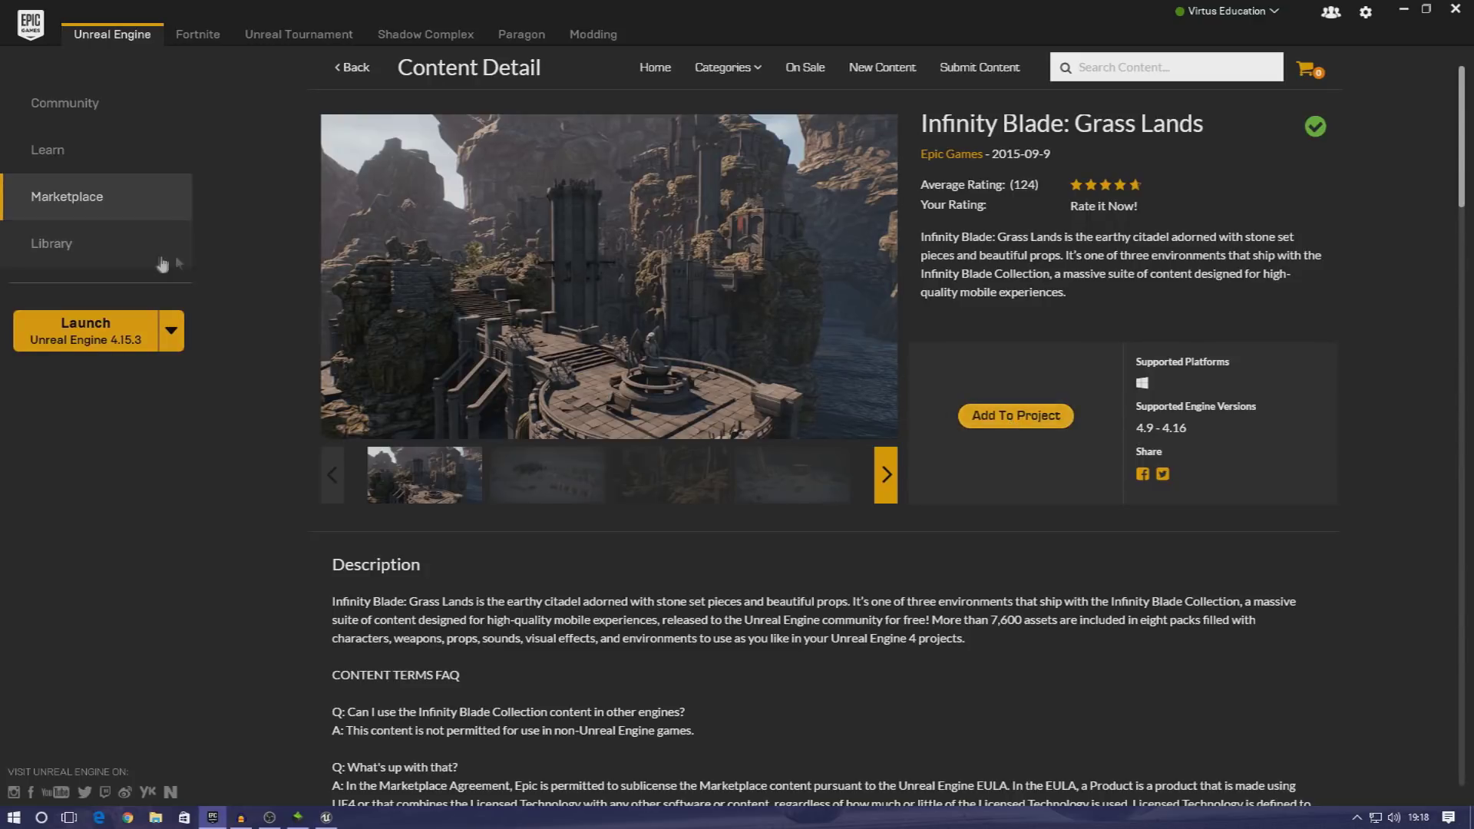
left_click(150, 243)
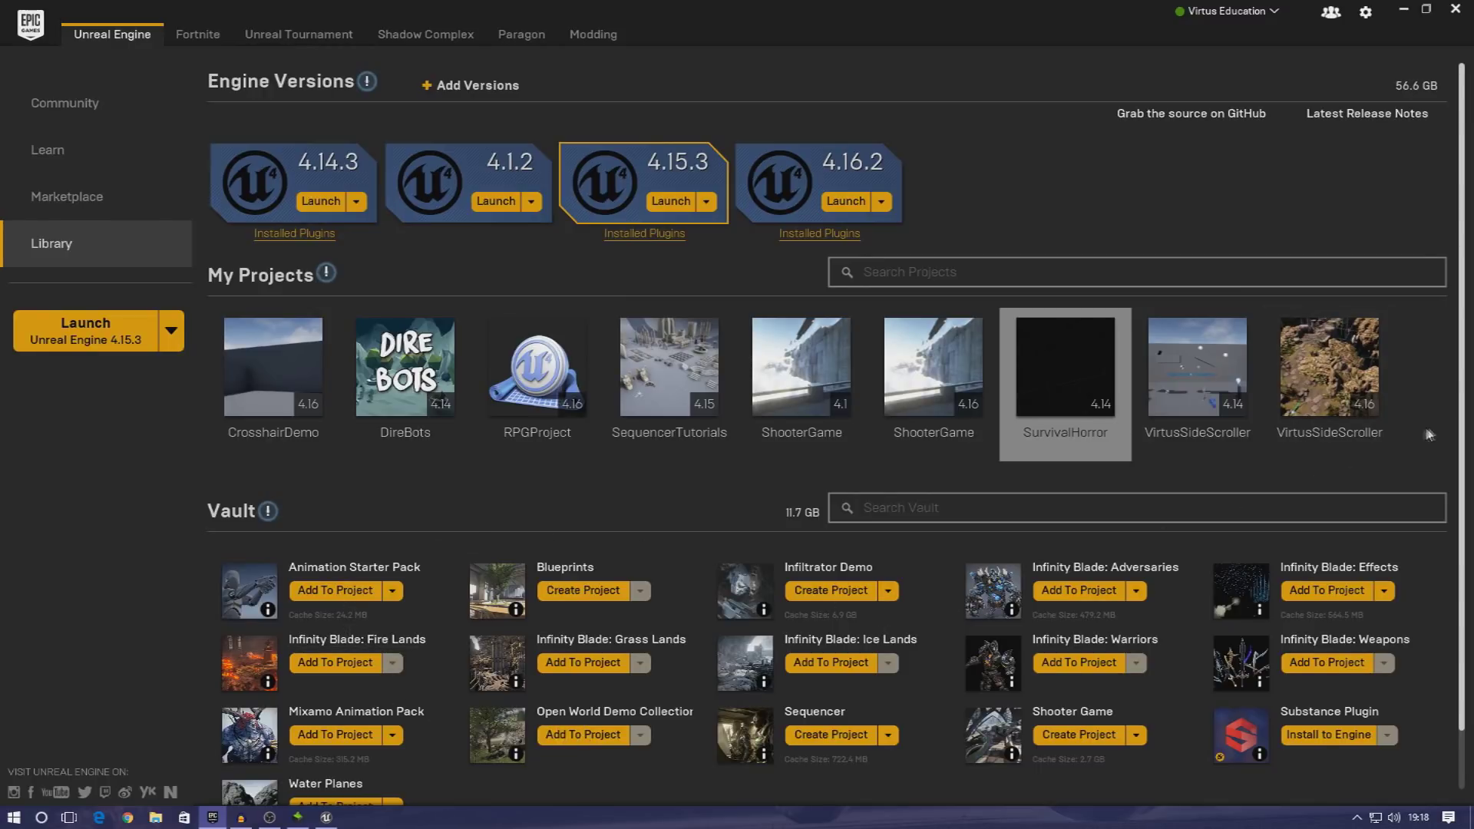
- Clear the SurvivalHorror project selection in the Library while RPGProject loads
left_click(1444, 448)
left_click_drag(1458, 453, 1459, 508)
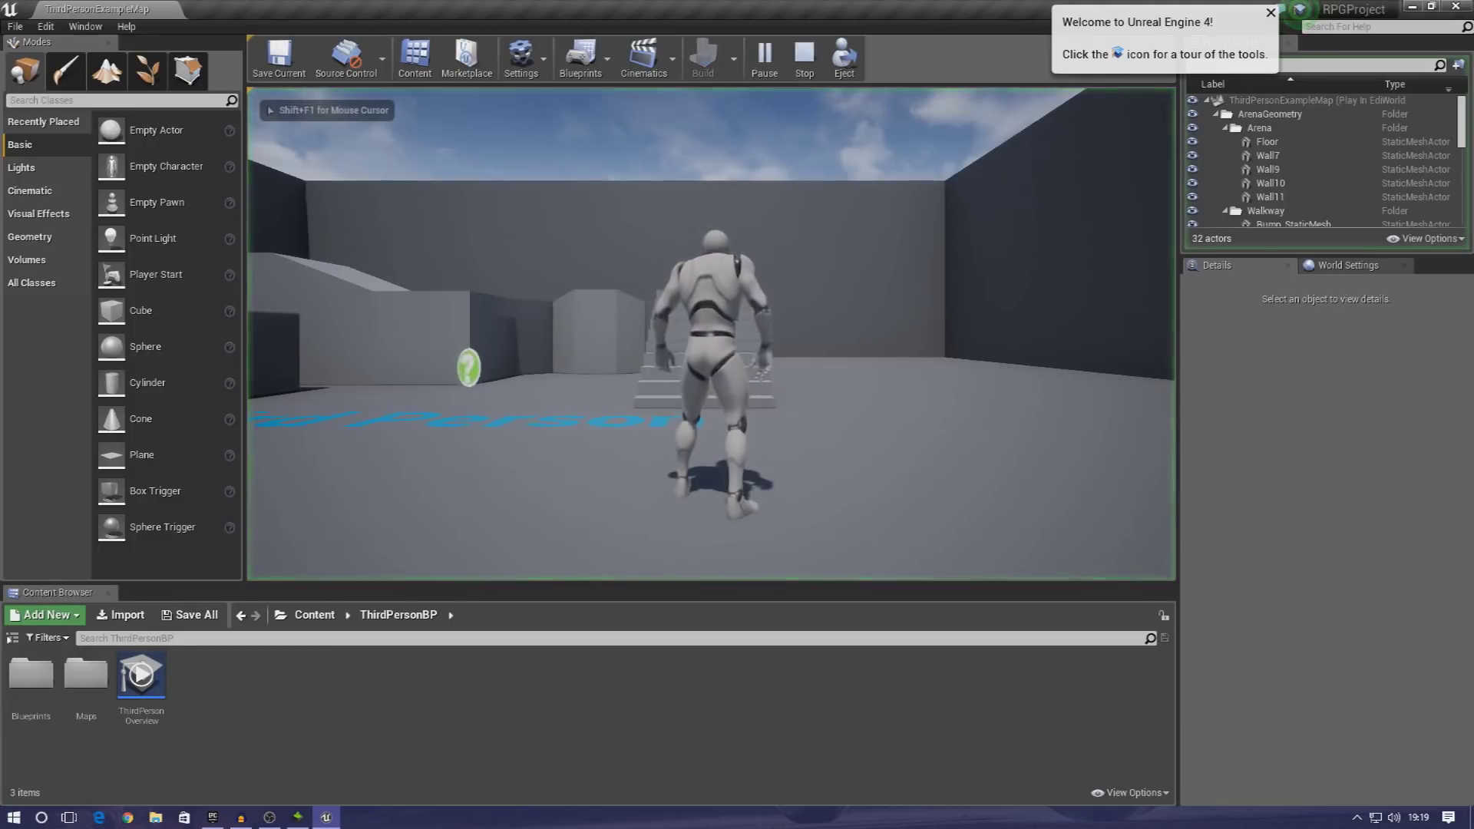
- Run the character up the stairs, end the test play, and switch to the Epic Games Launcher
key("w")
key("w")
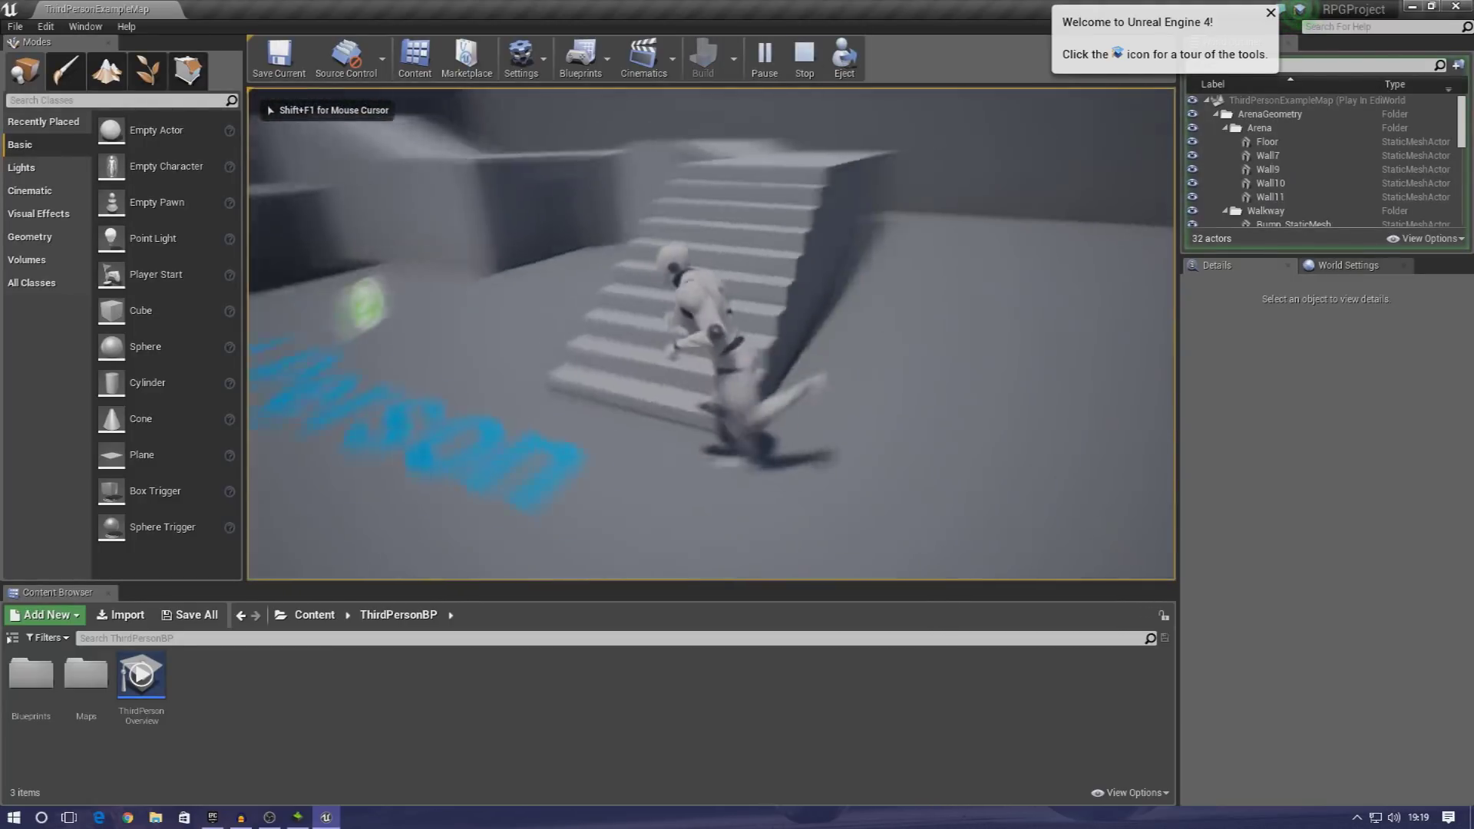
key("w")
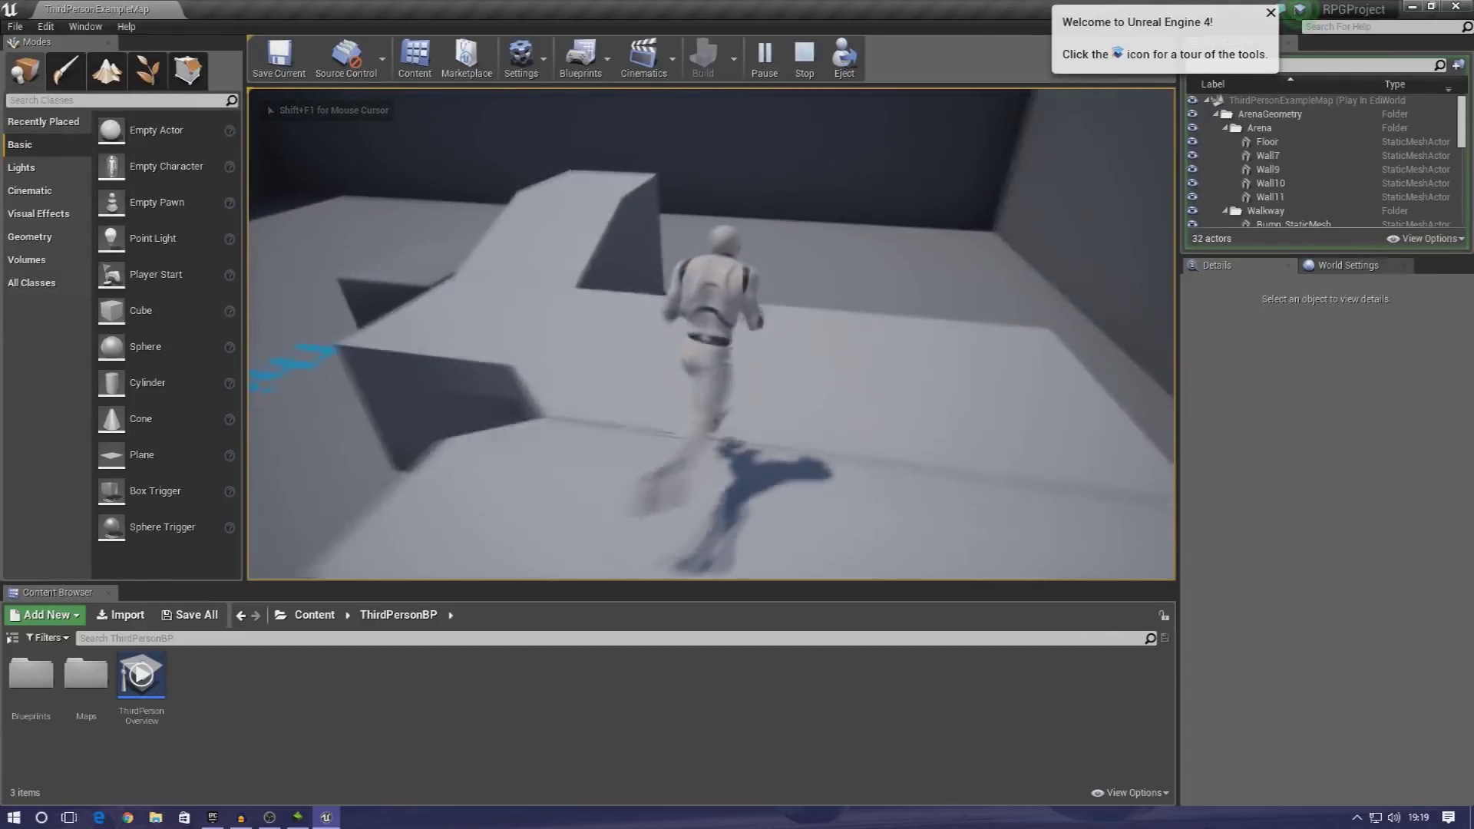
key("Escape")
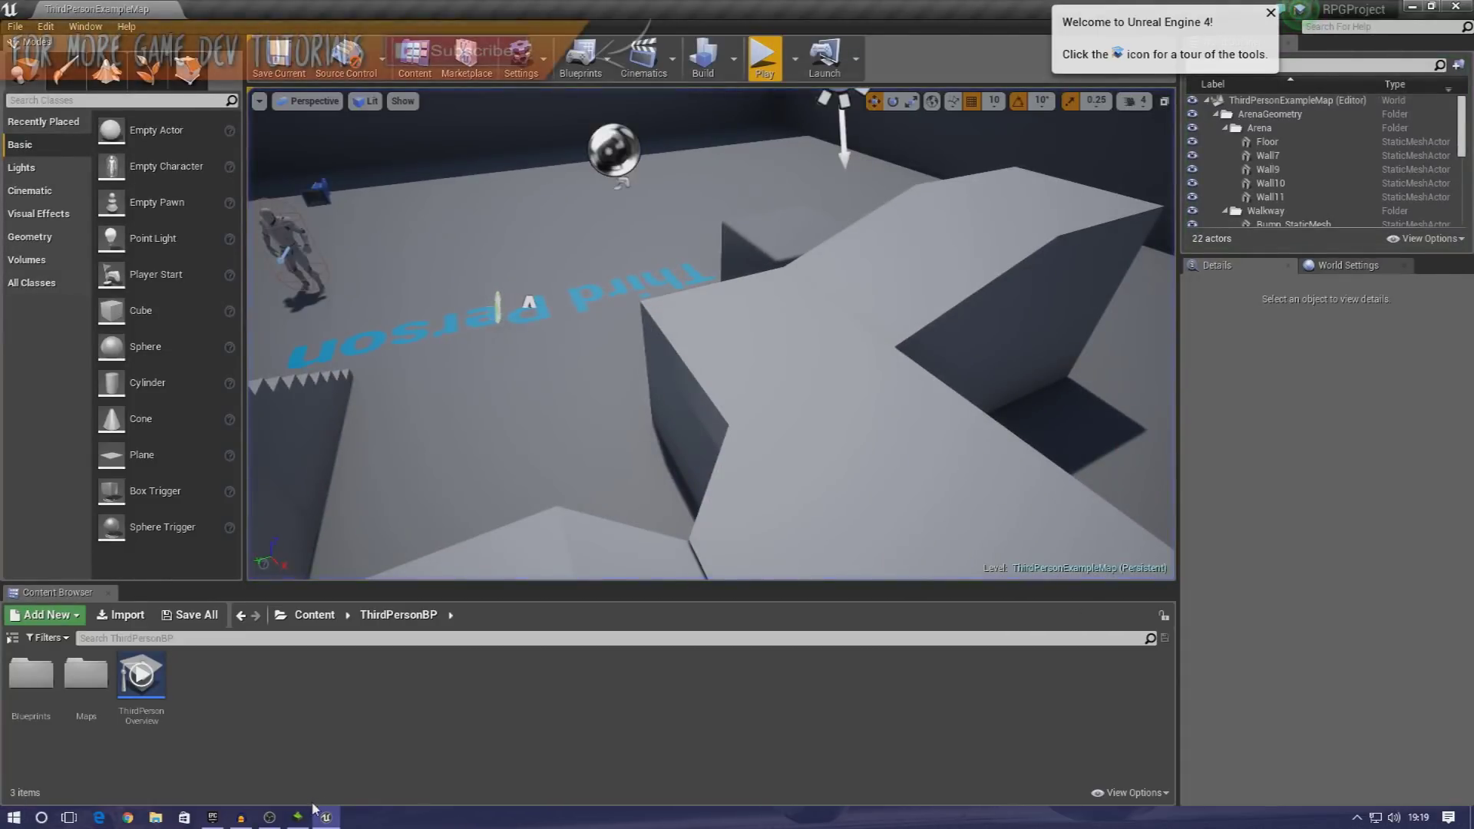
left_click(213, 818)
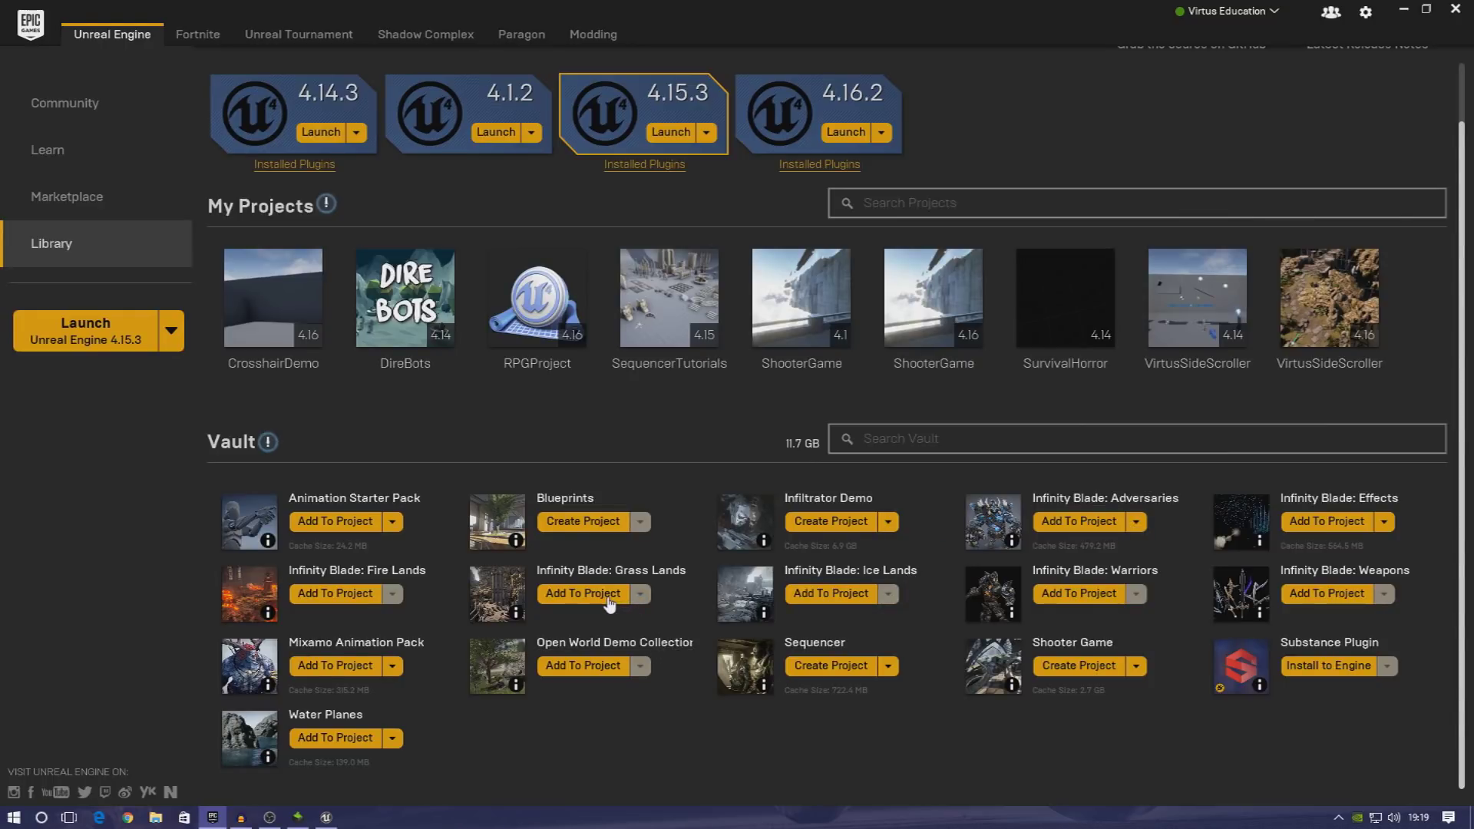
- Add Infinity Blade Fire Lands, Grass Lands and Ice Lands to RPGProject
left_click(335, 594)
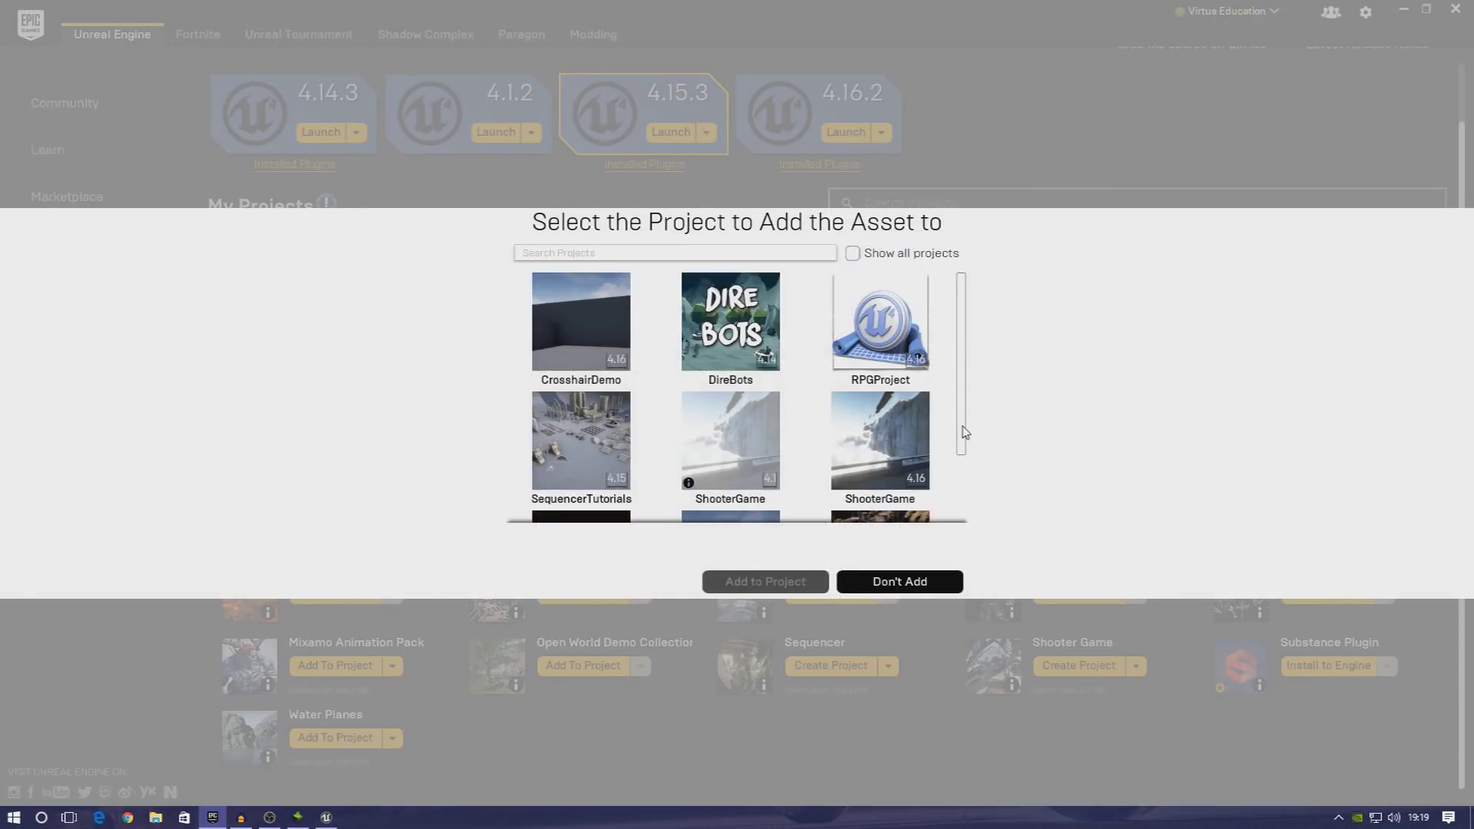
mouse_move(965, 432)
left_mouse_down()
mouse_move(974, 514)
mouse_move(967, 421)
left_mouse_up()
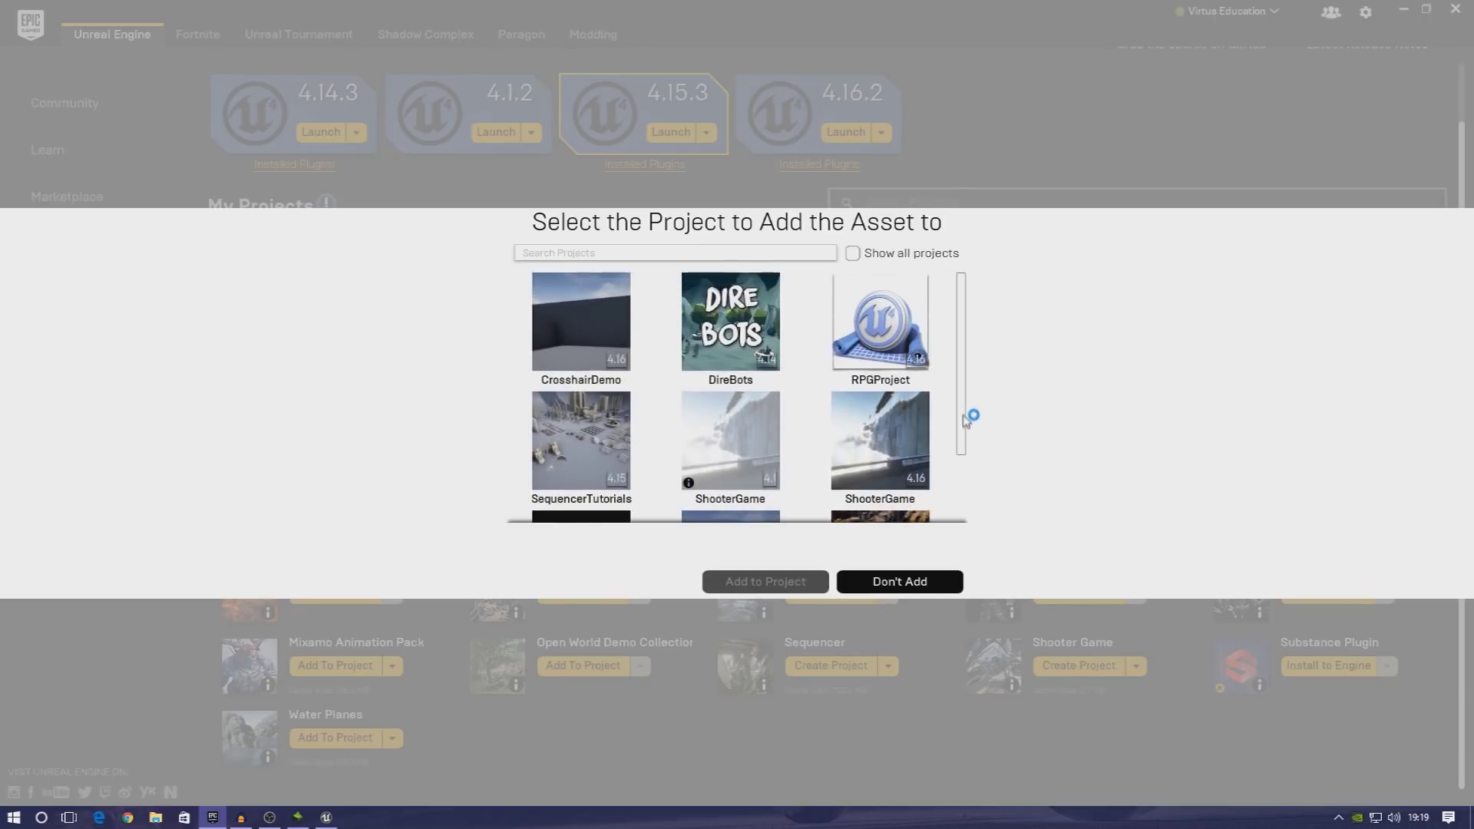
left_click(875, 340)
left_click(788, 583)
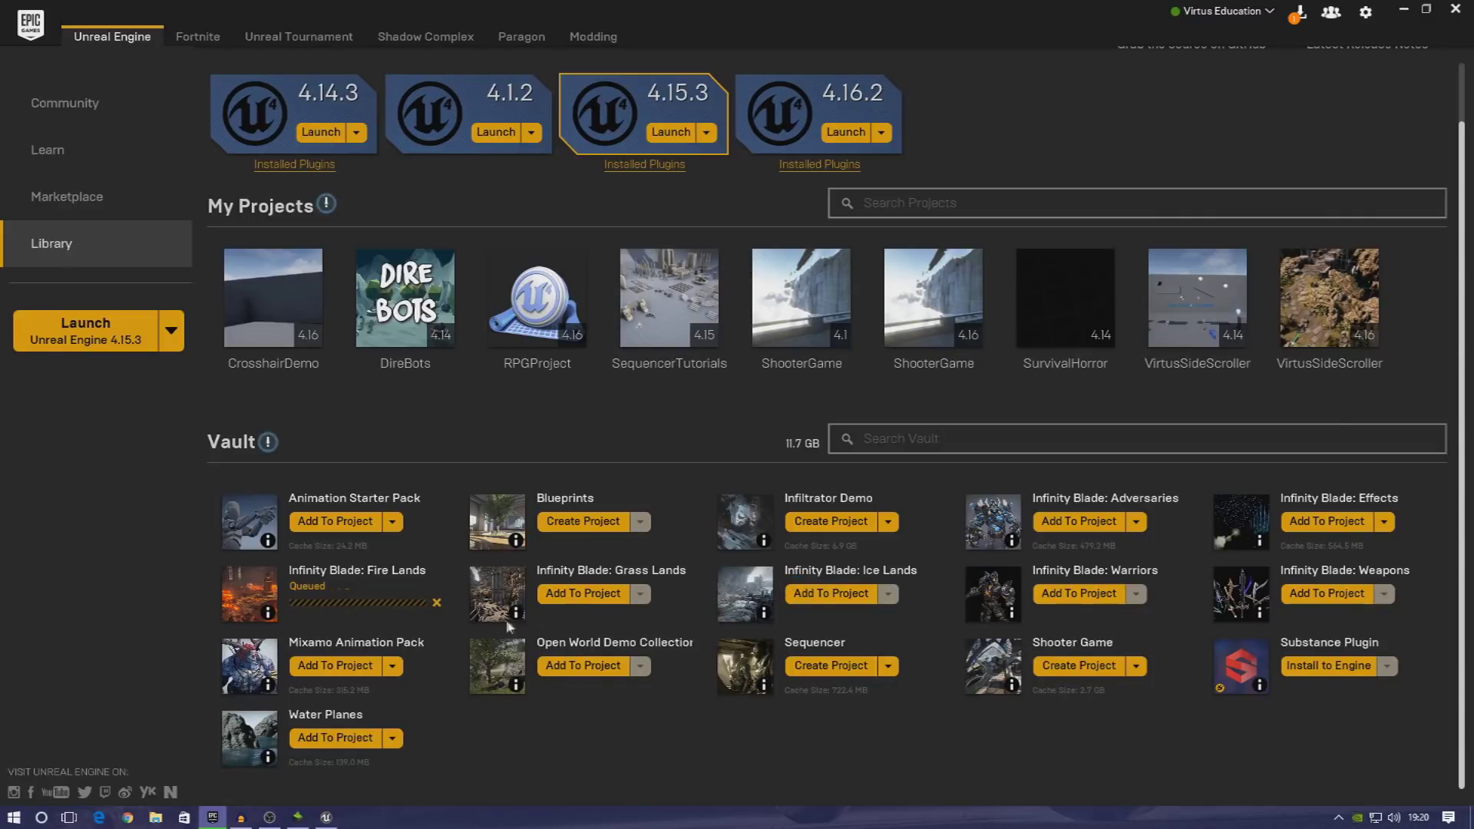
left_click(591, 595)
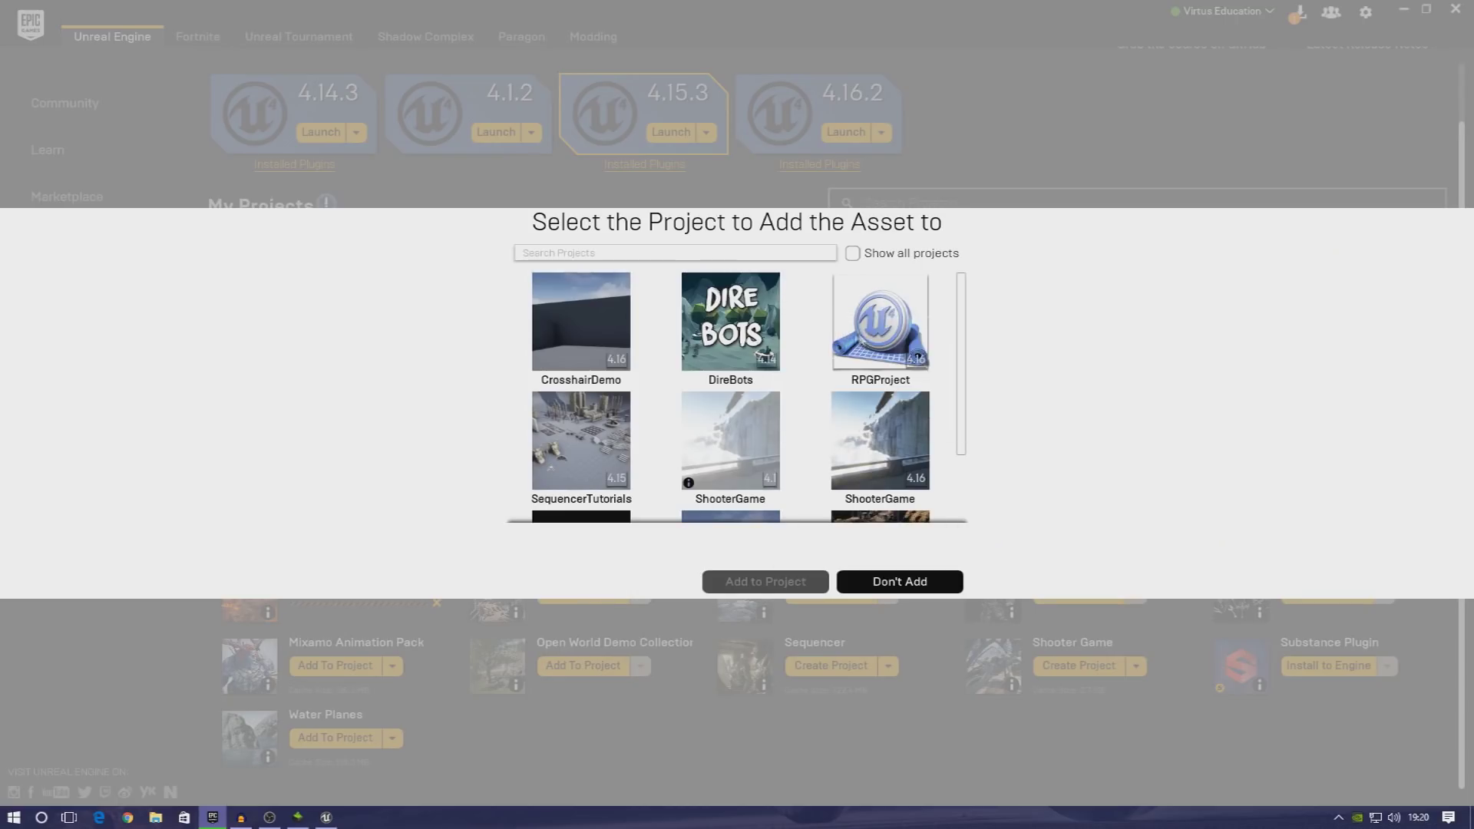
left_click(879, 330)
left_click(784, 584)
left_click(791, 592)
left_click(868, 369)
left_click(767, 582)
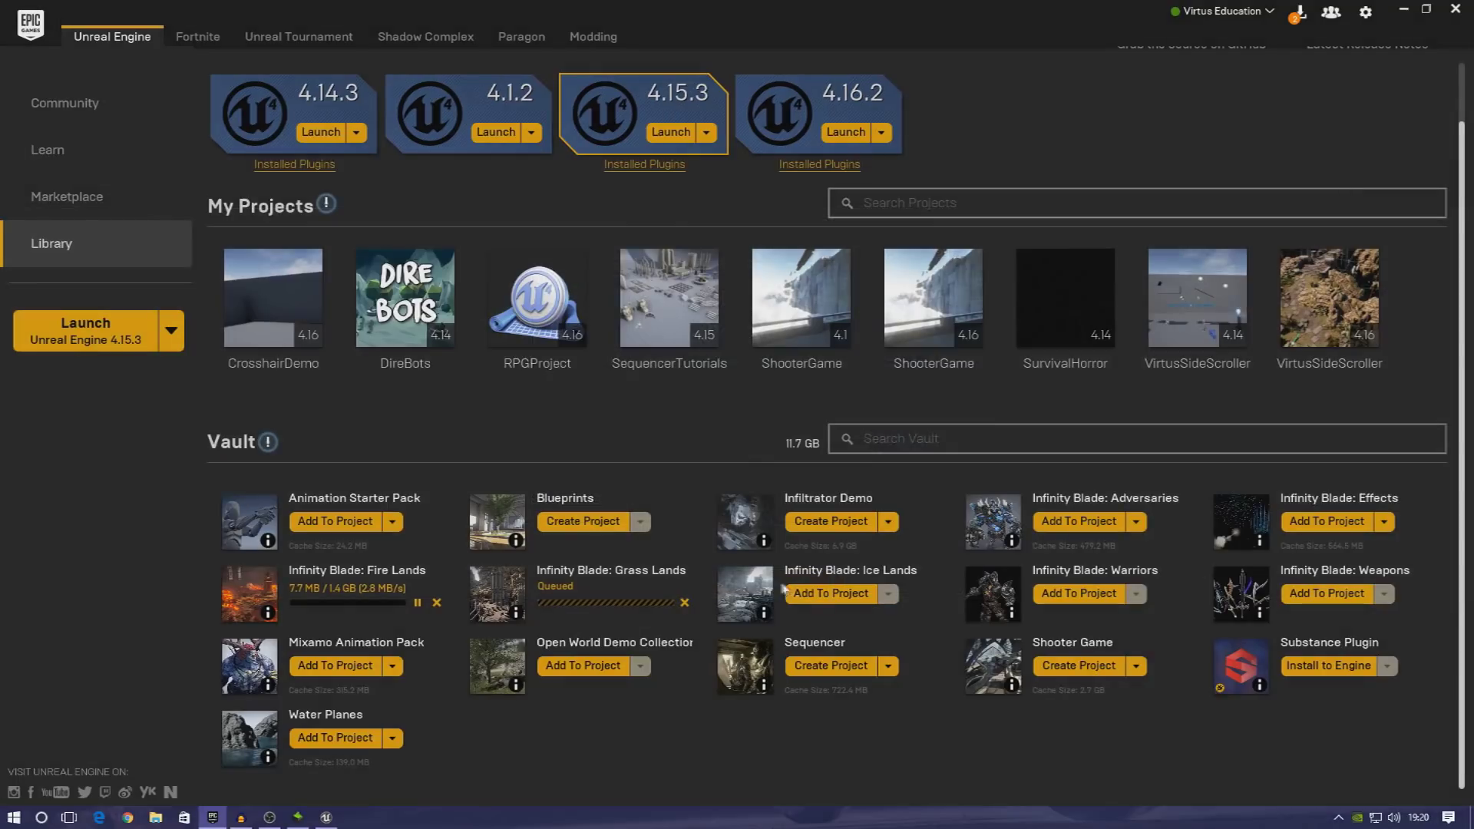
- Add Infinity Blade Adversaries, Effects and Weapons to RPGProject, then dismiss the GeForce Experience window
left_click(1075, 530)
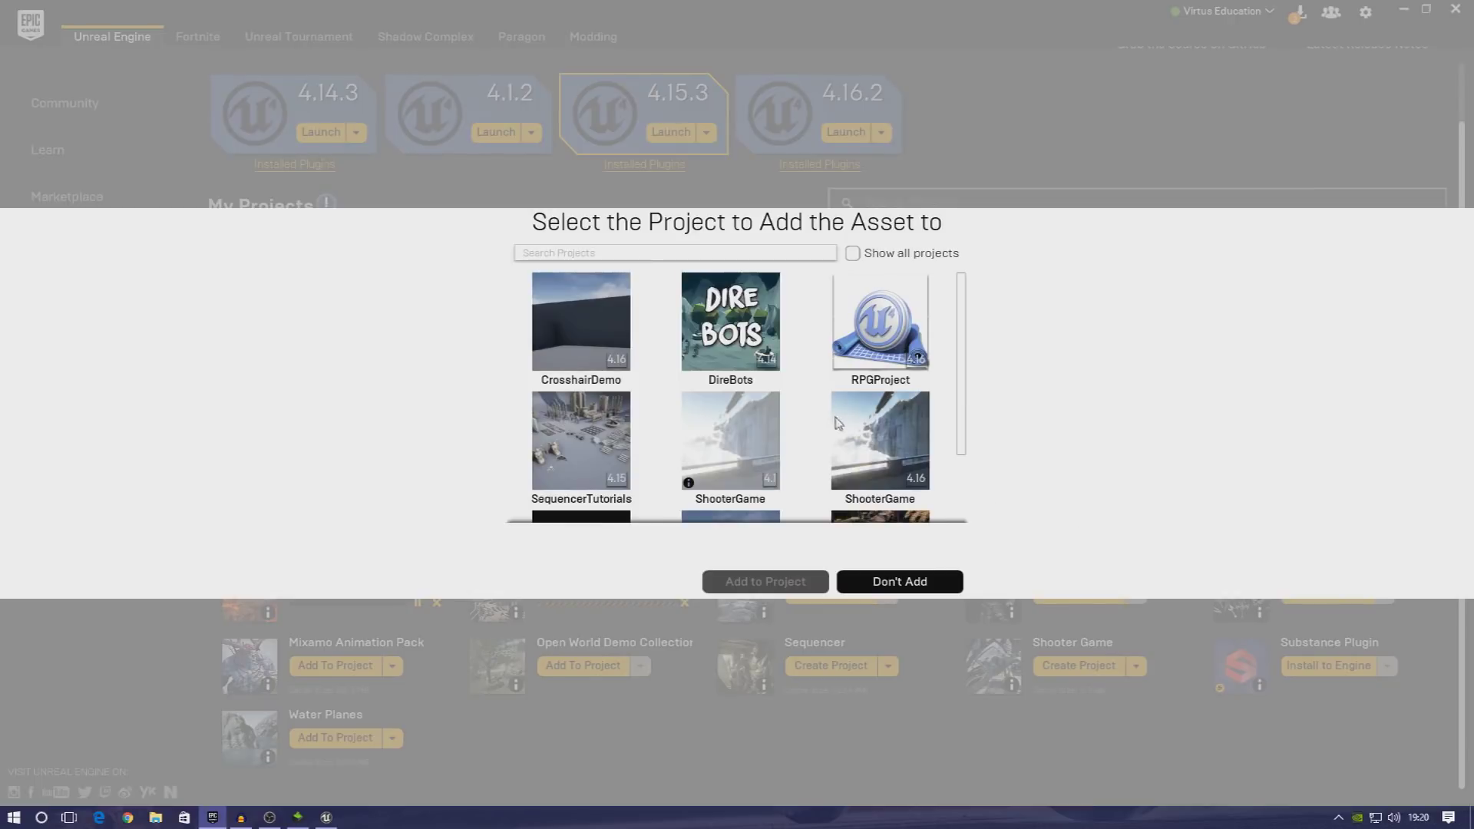
left_click(883, 373)
left_click(765, 582)
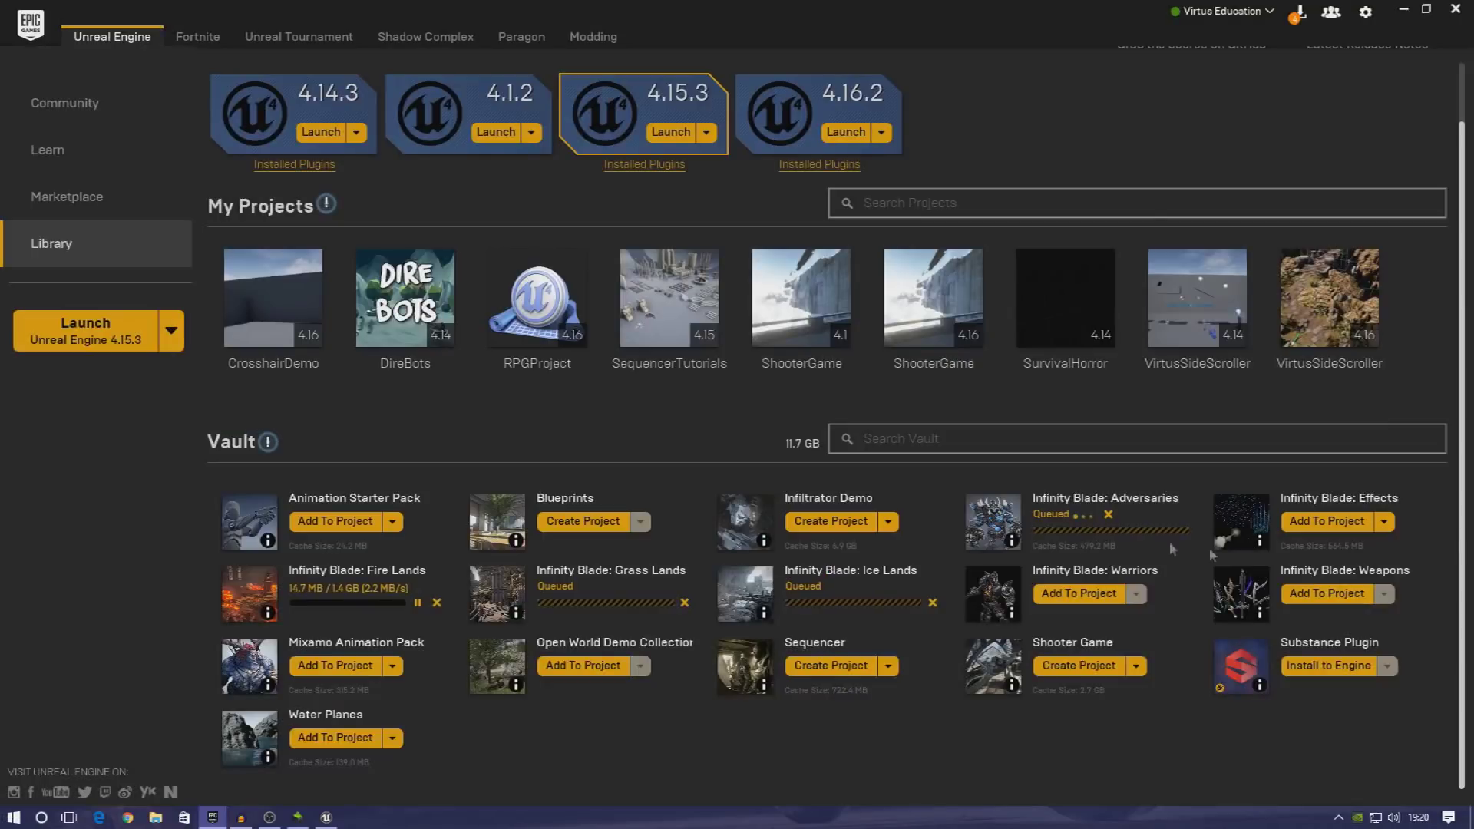
left_click(1327, 521)
left_click(875, 323)
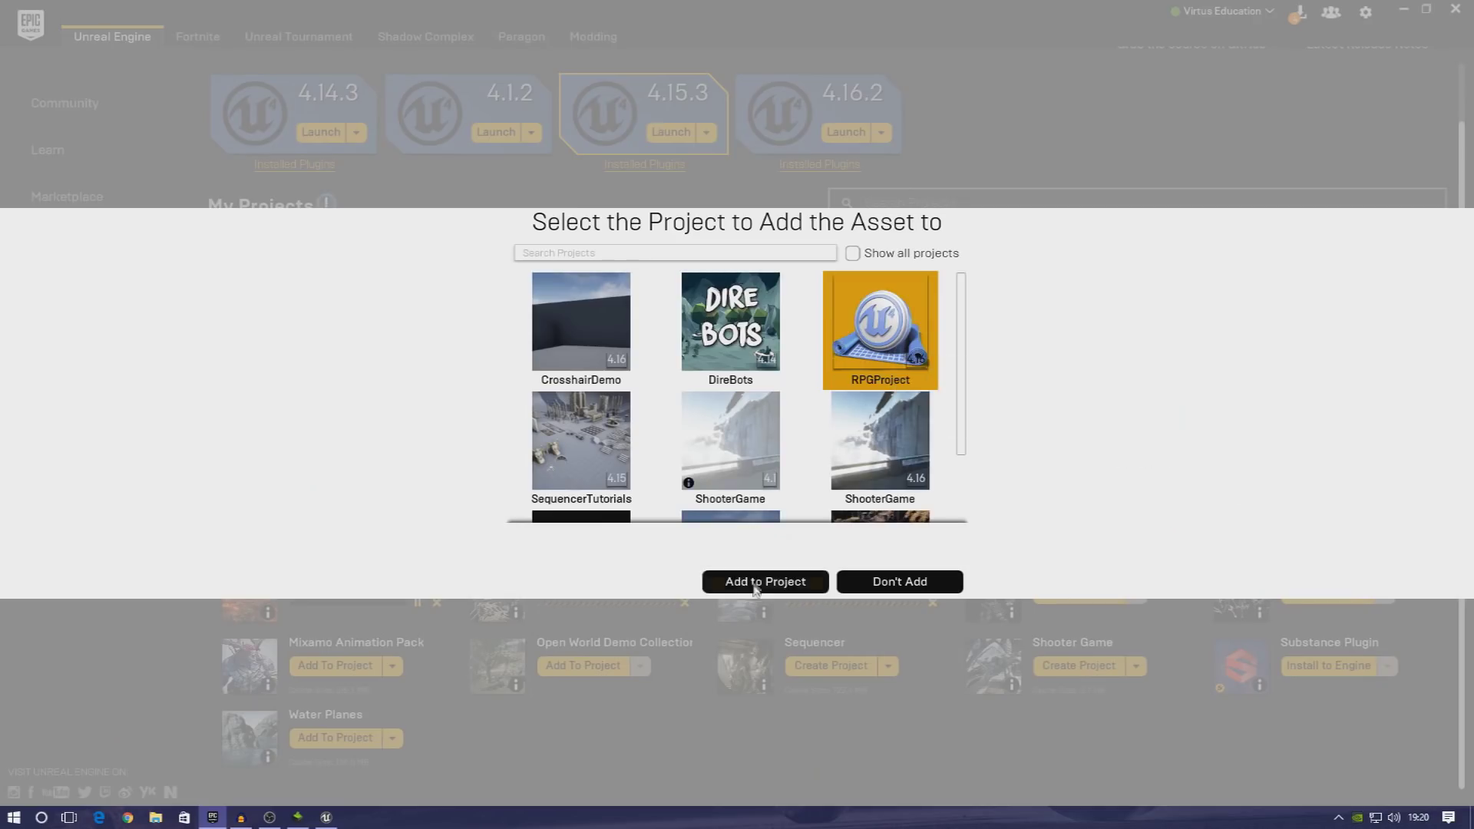
left_click(755, 584)
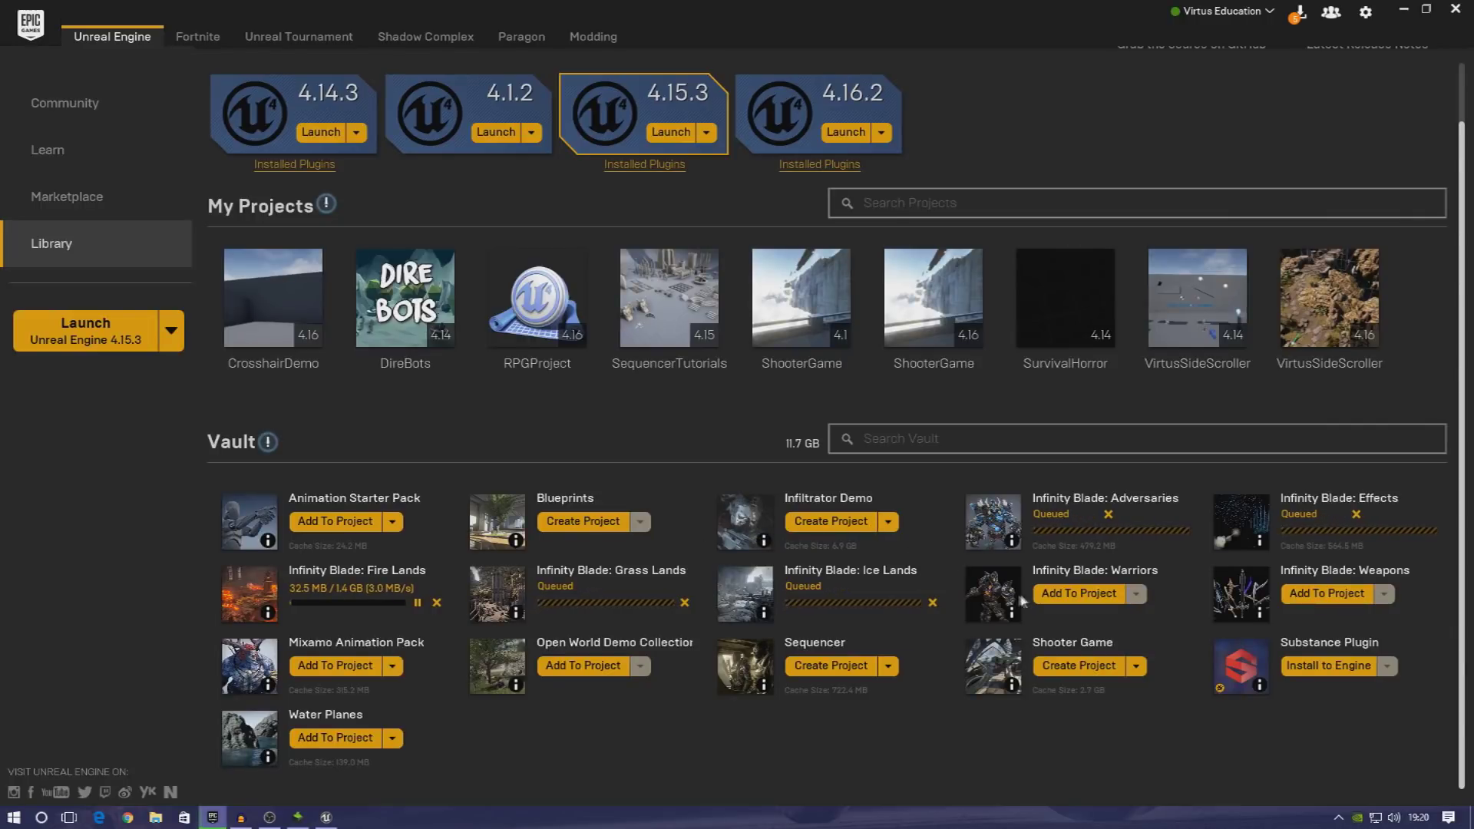
left_click(1310, 595)
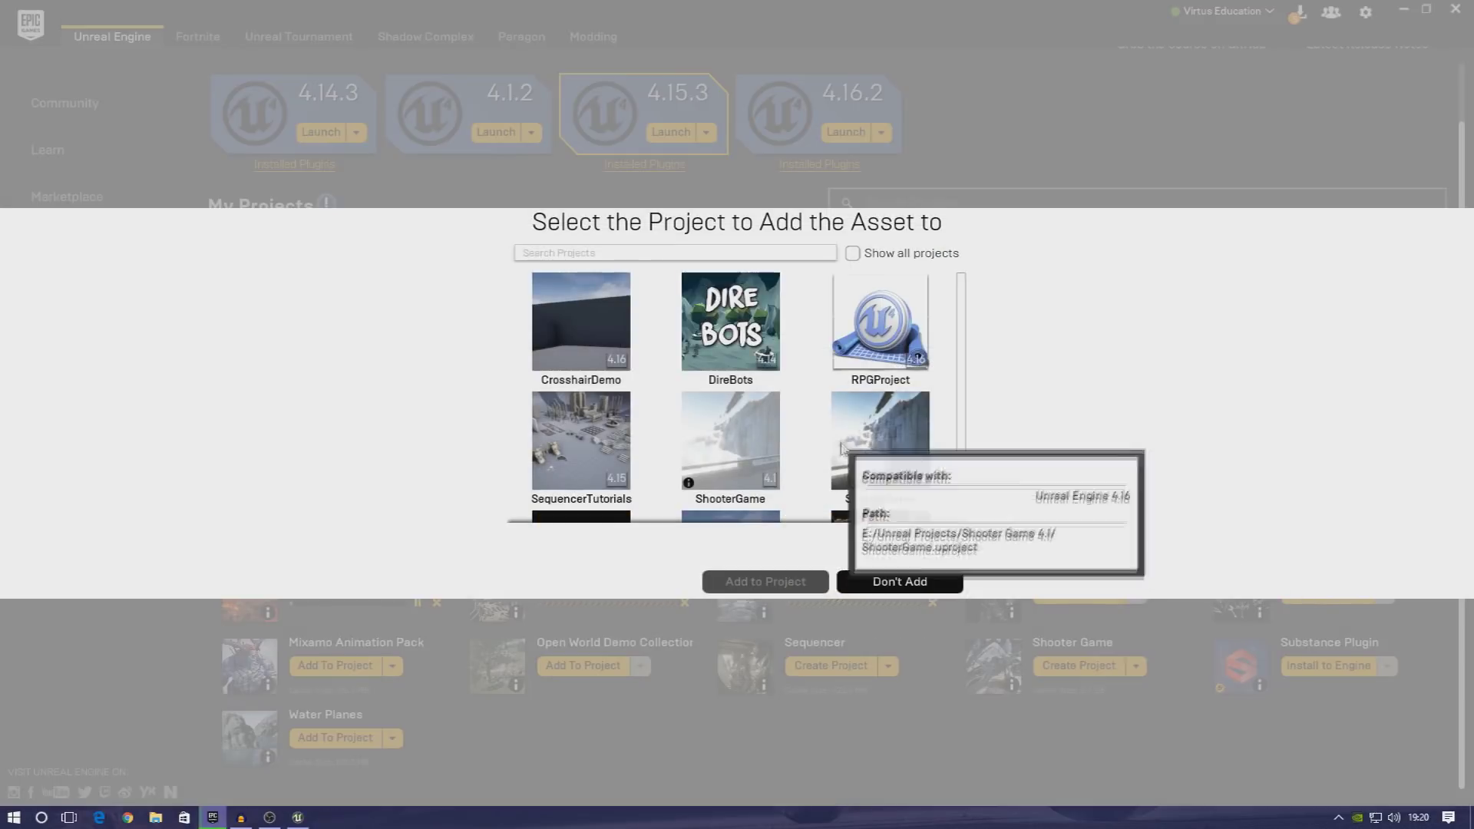
left_click(881, 326)
left_click(781, 580)
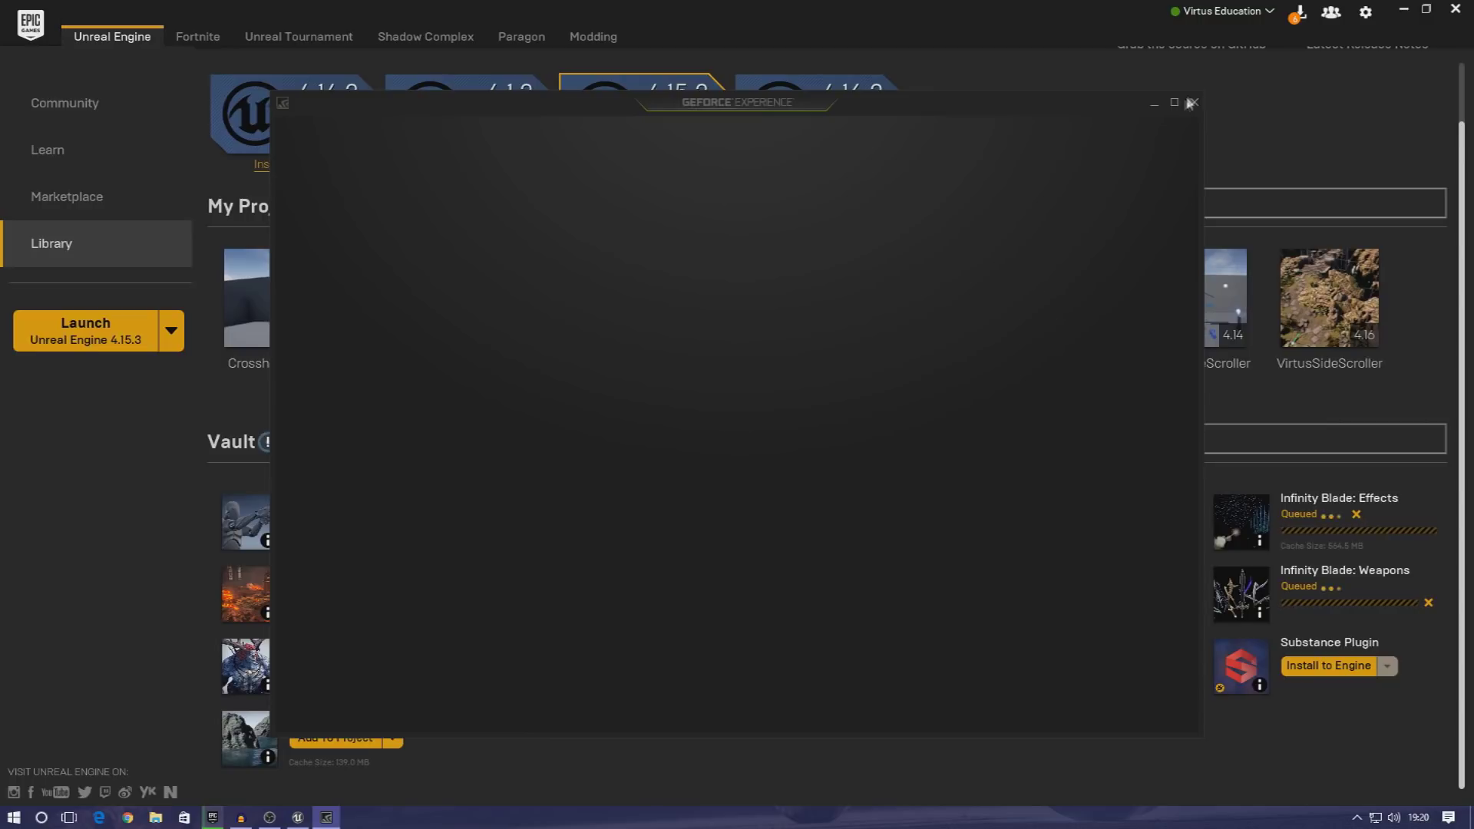
left_click(1155, 103)
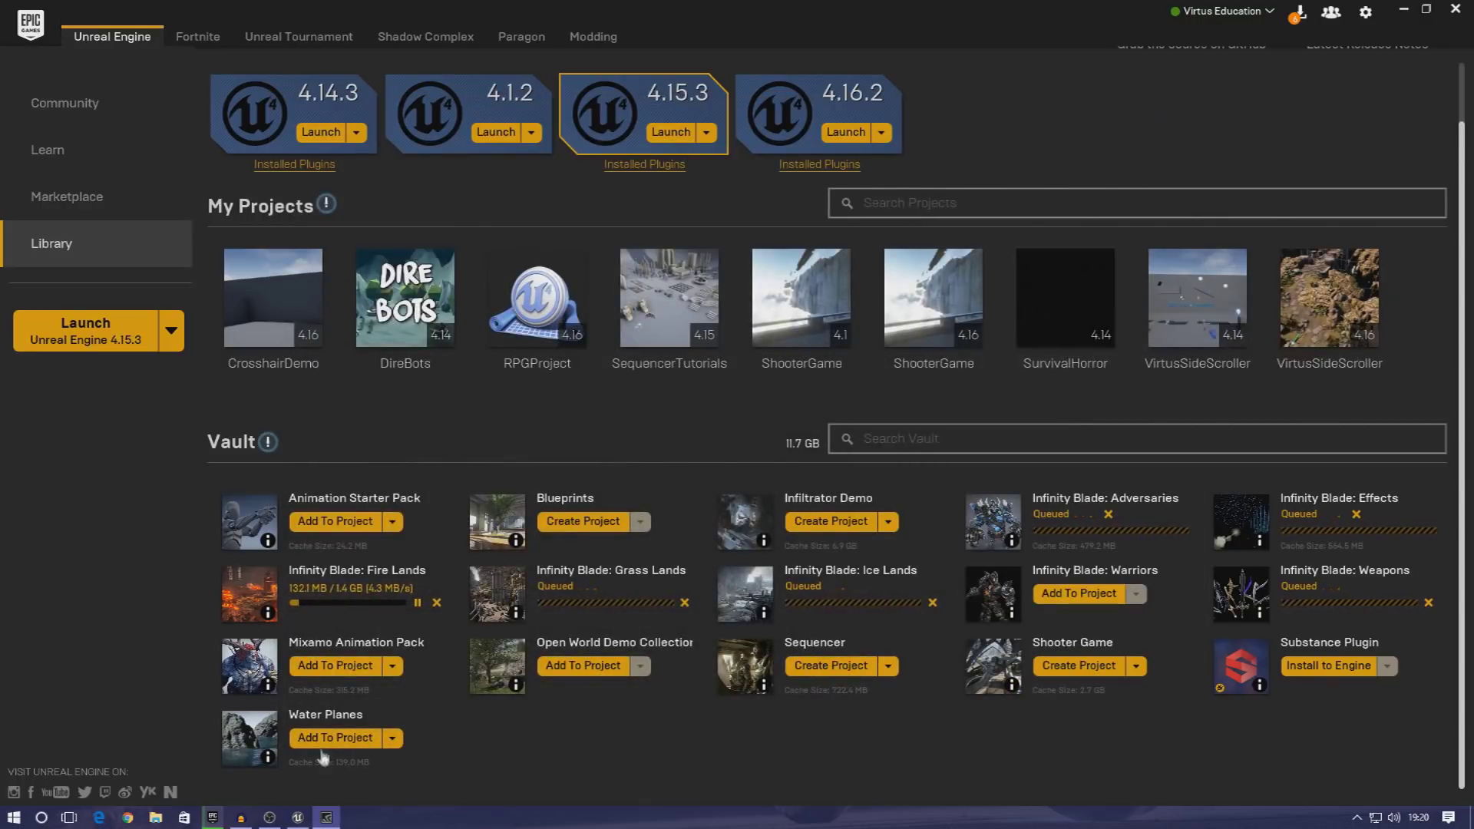
- Bring the Unreal Editor forward and show, then hide, the Content Browser folder tree
left_click(298, 818)
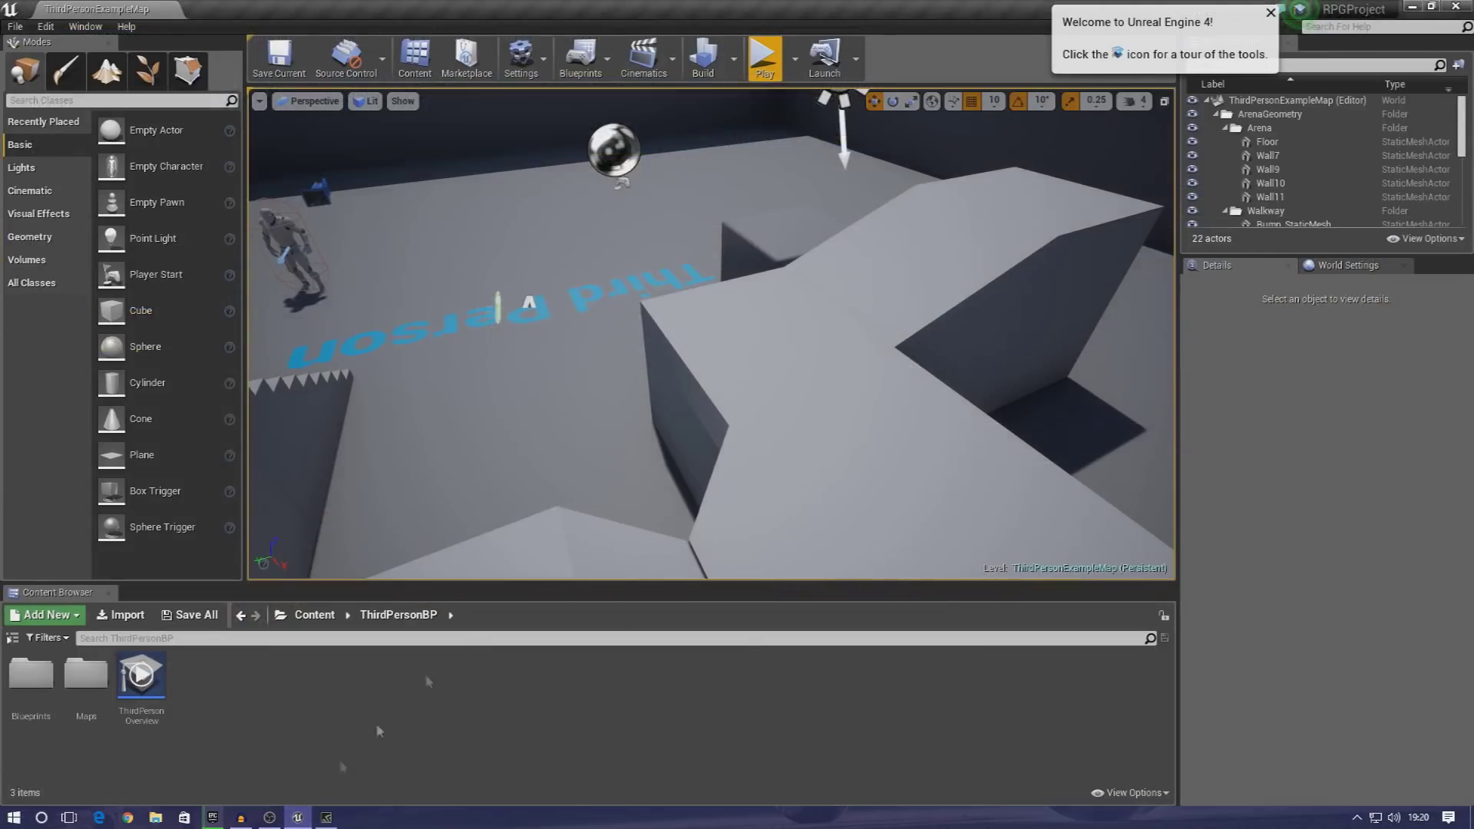
left_click(13, 638)
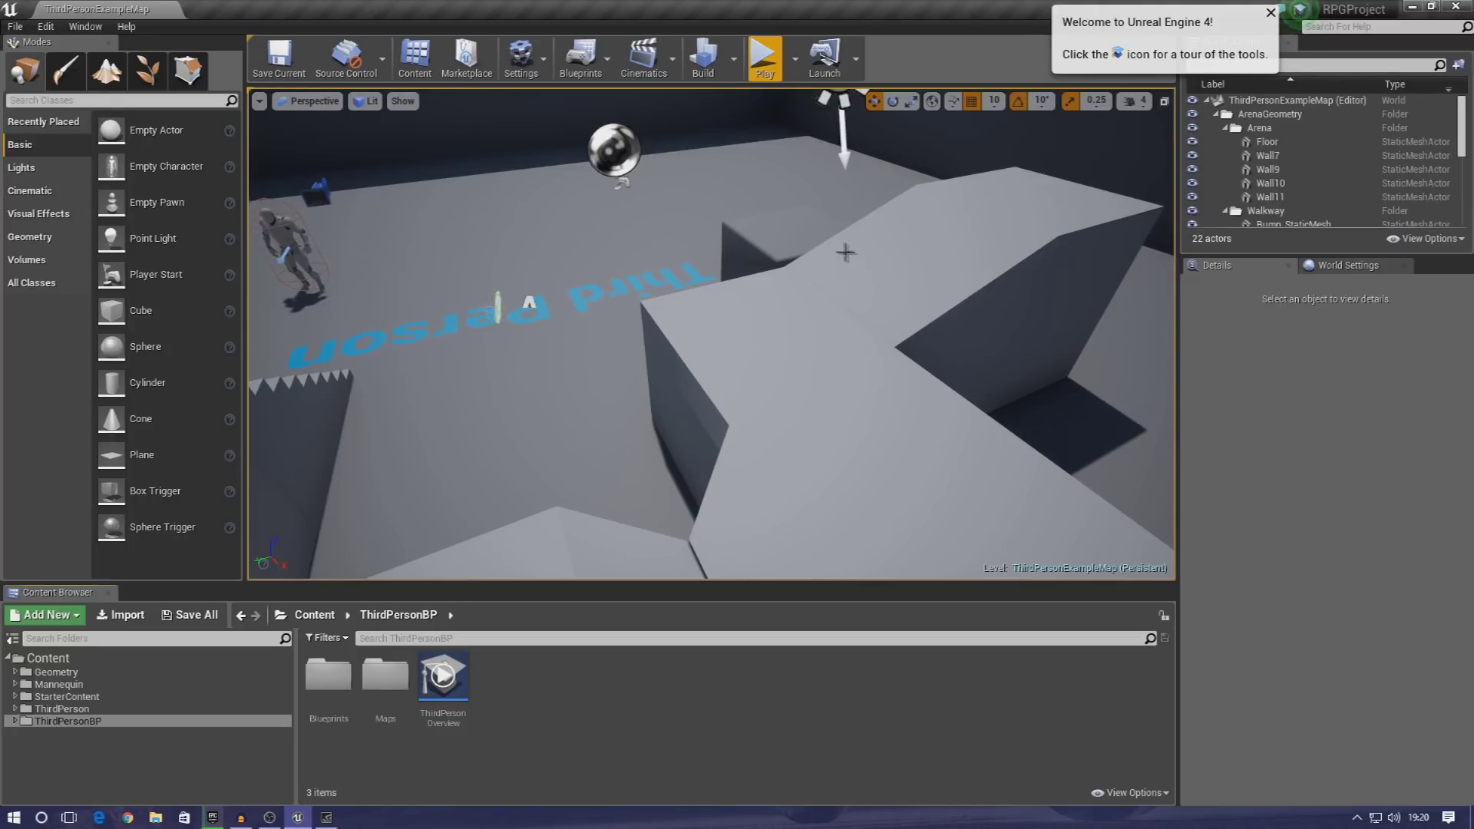
left_click(12, 639)
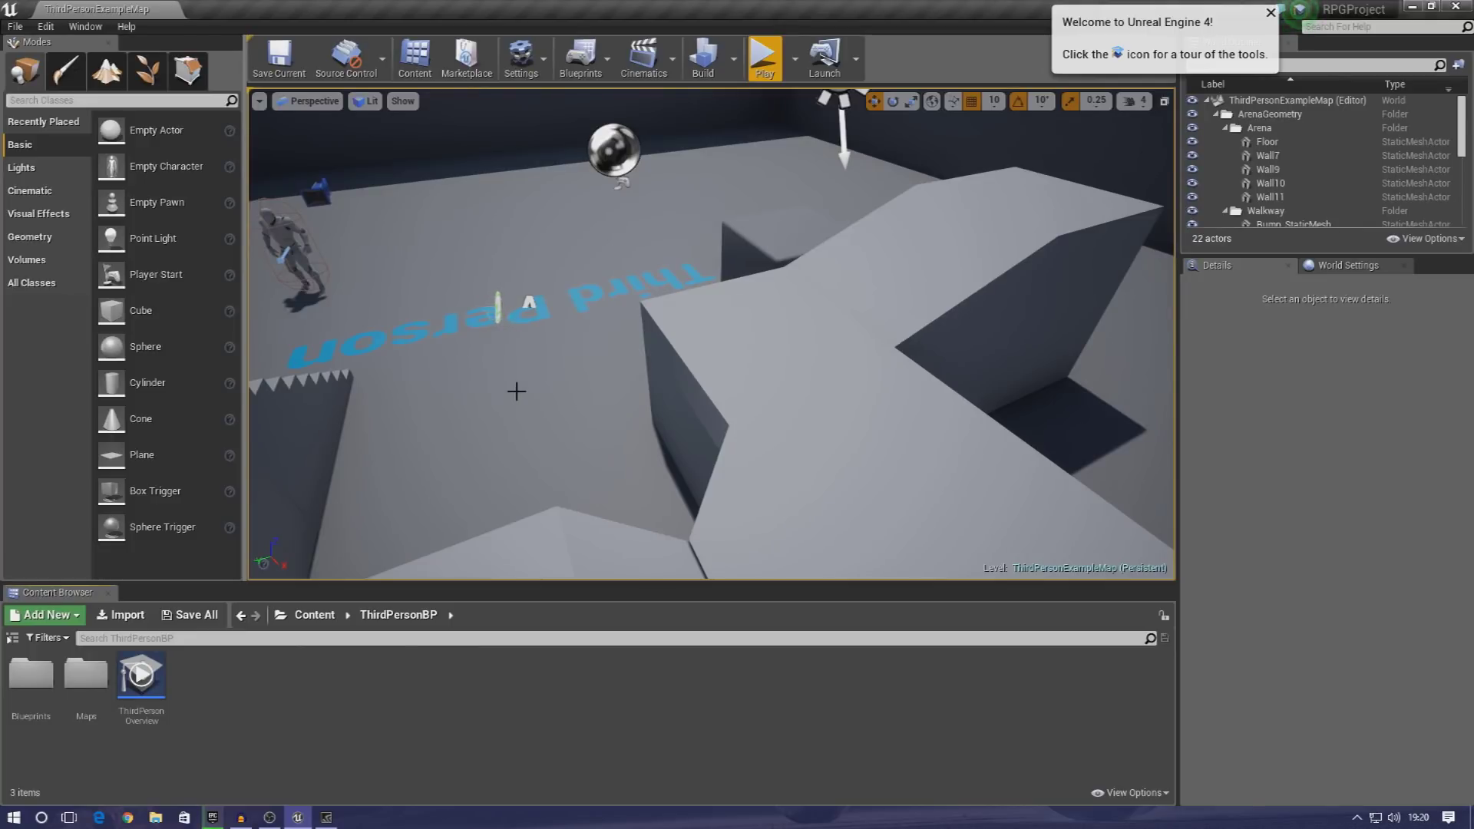
- Fly the viewport camera around the stairs, the character and the Third Person floor text
right_click_drag(517, 391, 516, 392)
right_click_drag(732, 453, 733, 454)
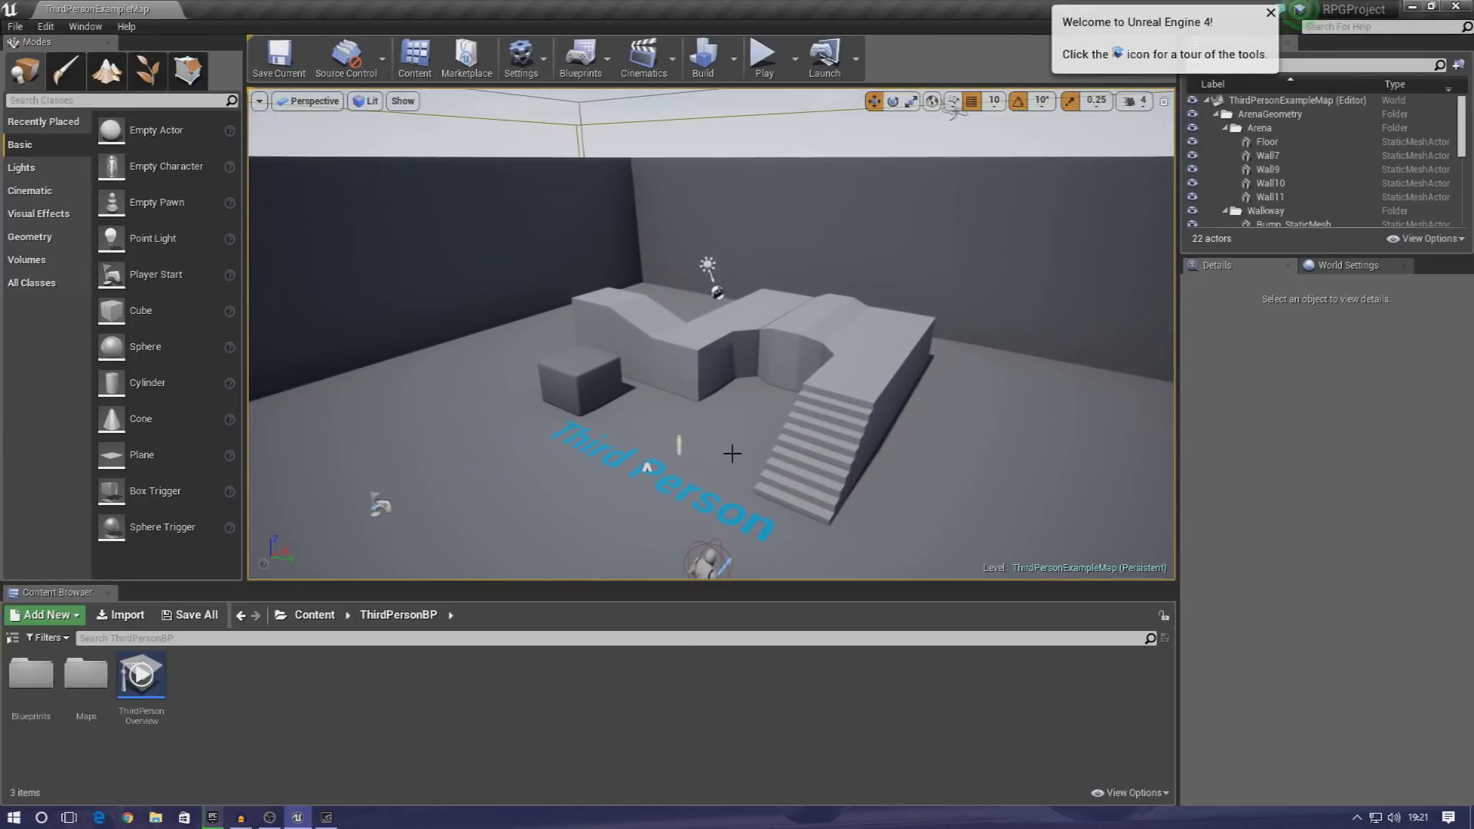
right_click_drag(732, 454, 733, 454)
right_click_drag(571, 357, 570, 356)
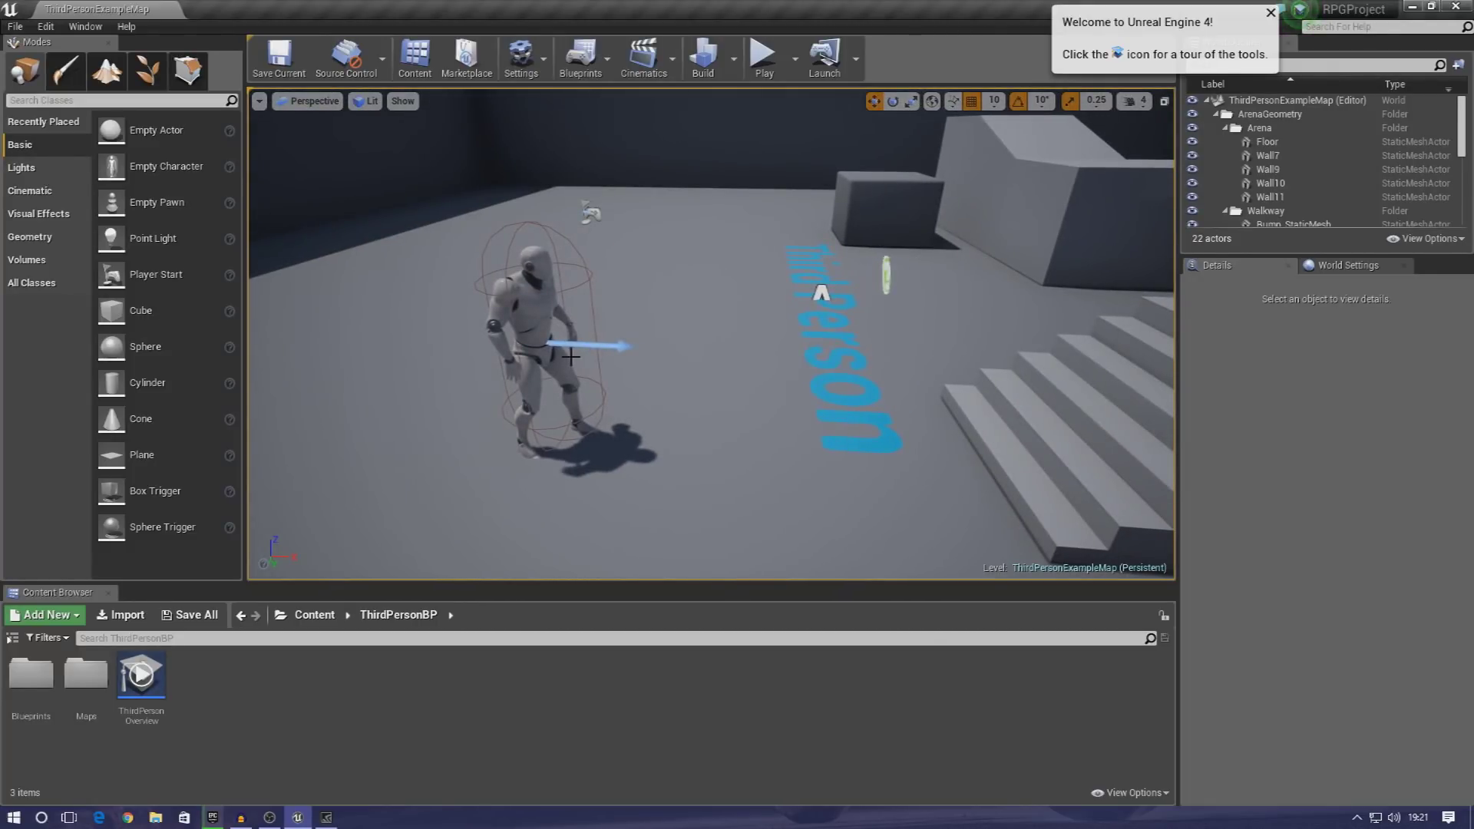
right_click_drag(571, 356, 570, 357)
right_click_drag(853, 392, 853, 391)
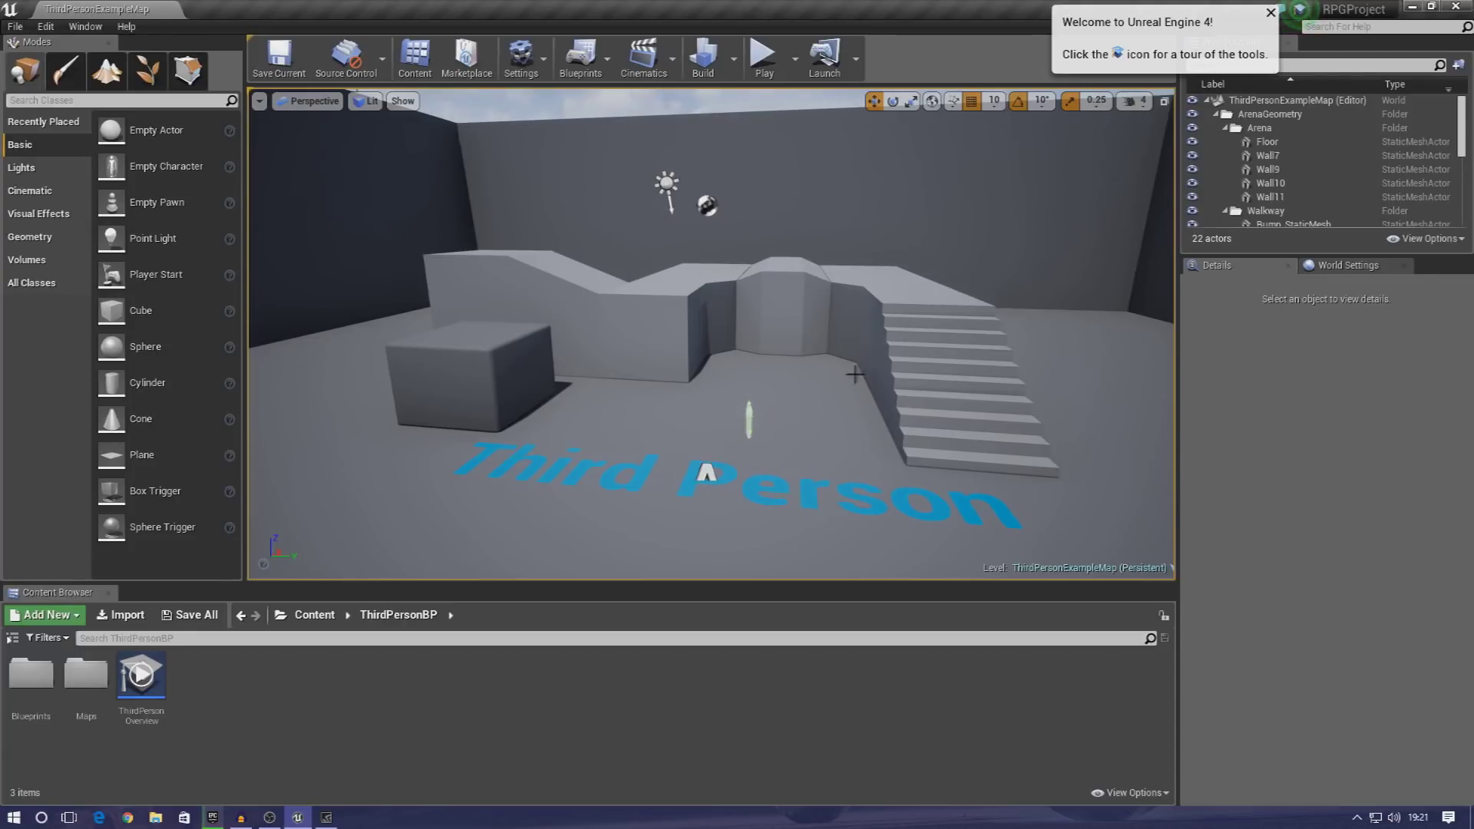
right_click_drag(822, 333, 822, 333)
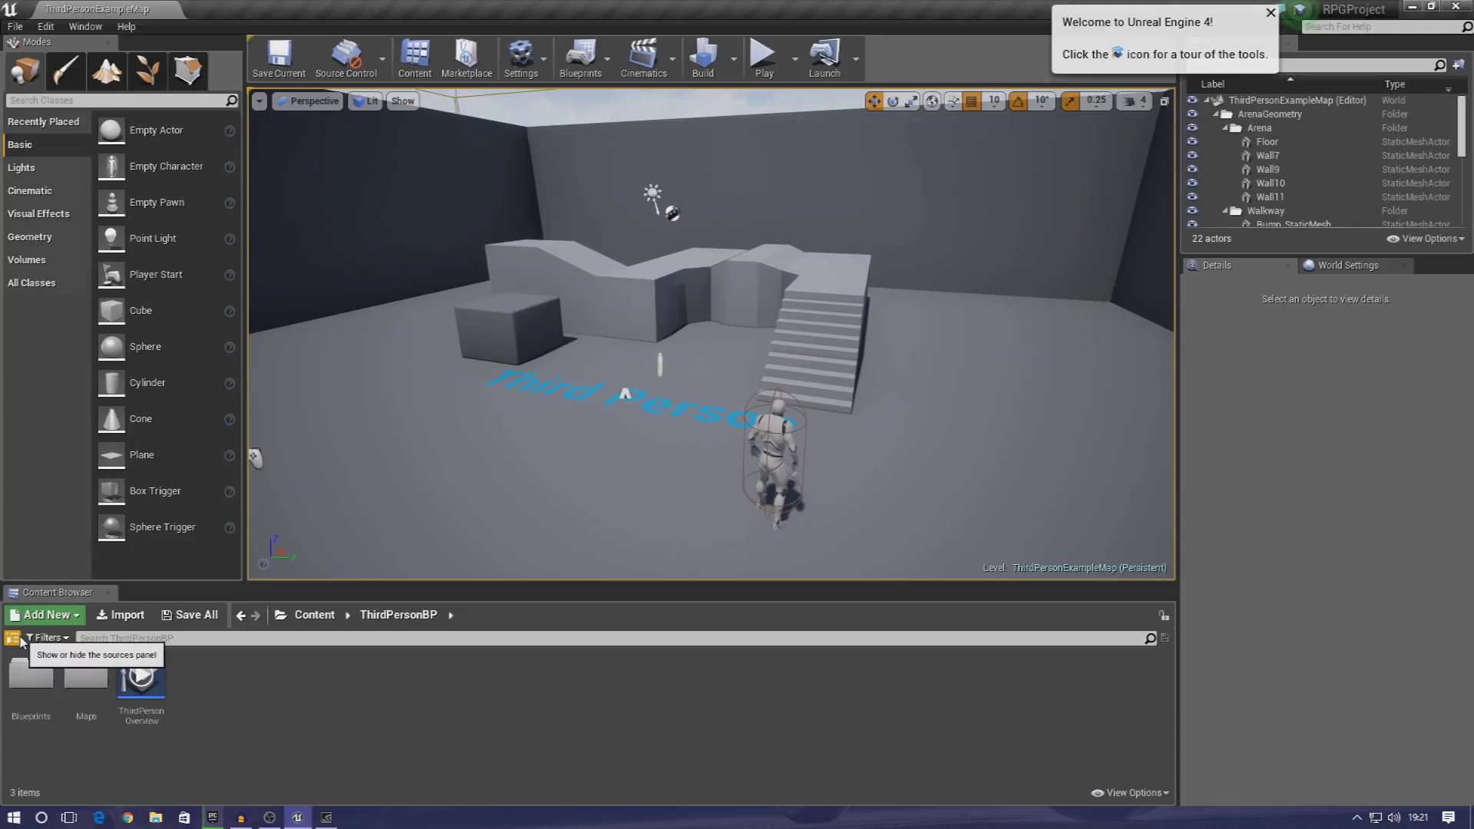
- Show the folder tree, open ThirdPersonBP's Blueprints folder and open the ThirdPersonCharacter blueprint
left_click(12, 638)
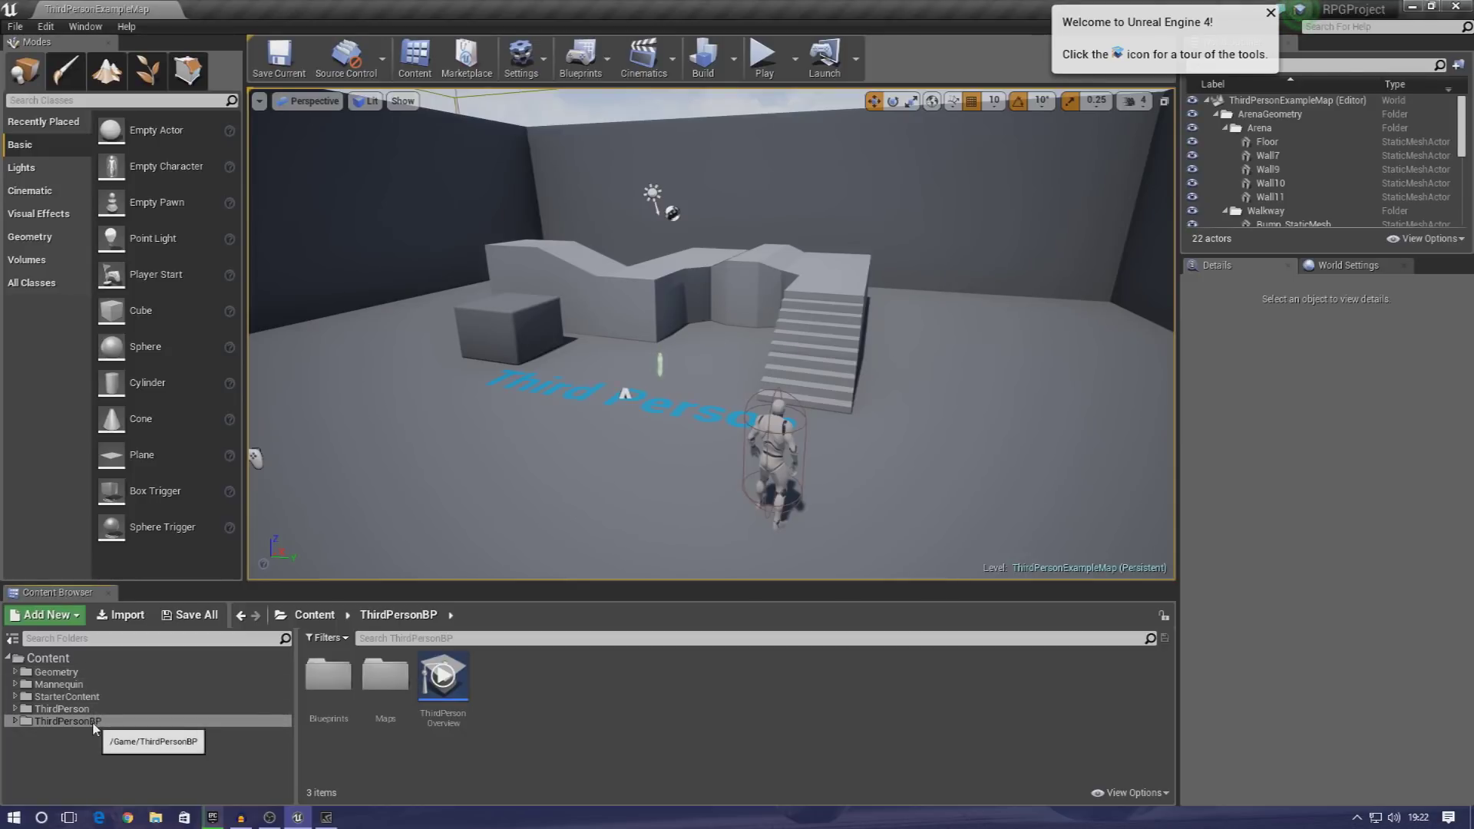
left_click(214, 819)
left_click(214, 819)
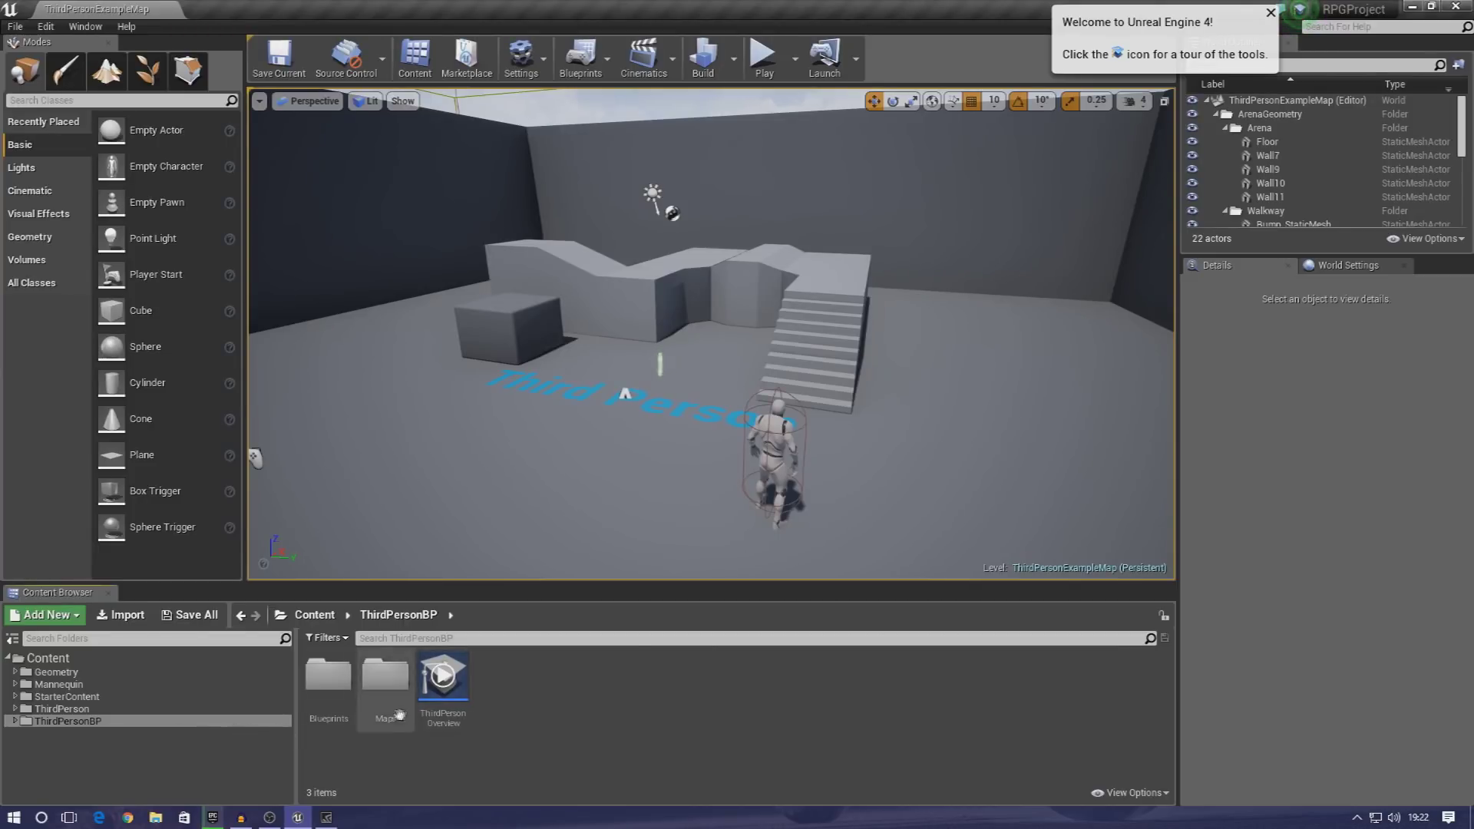
double_click(328, 679)
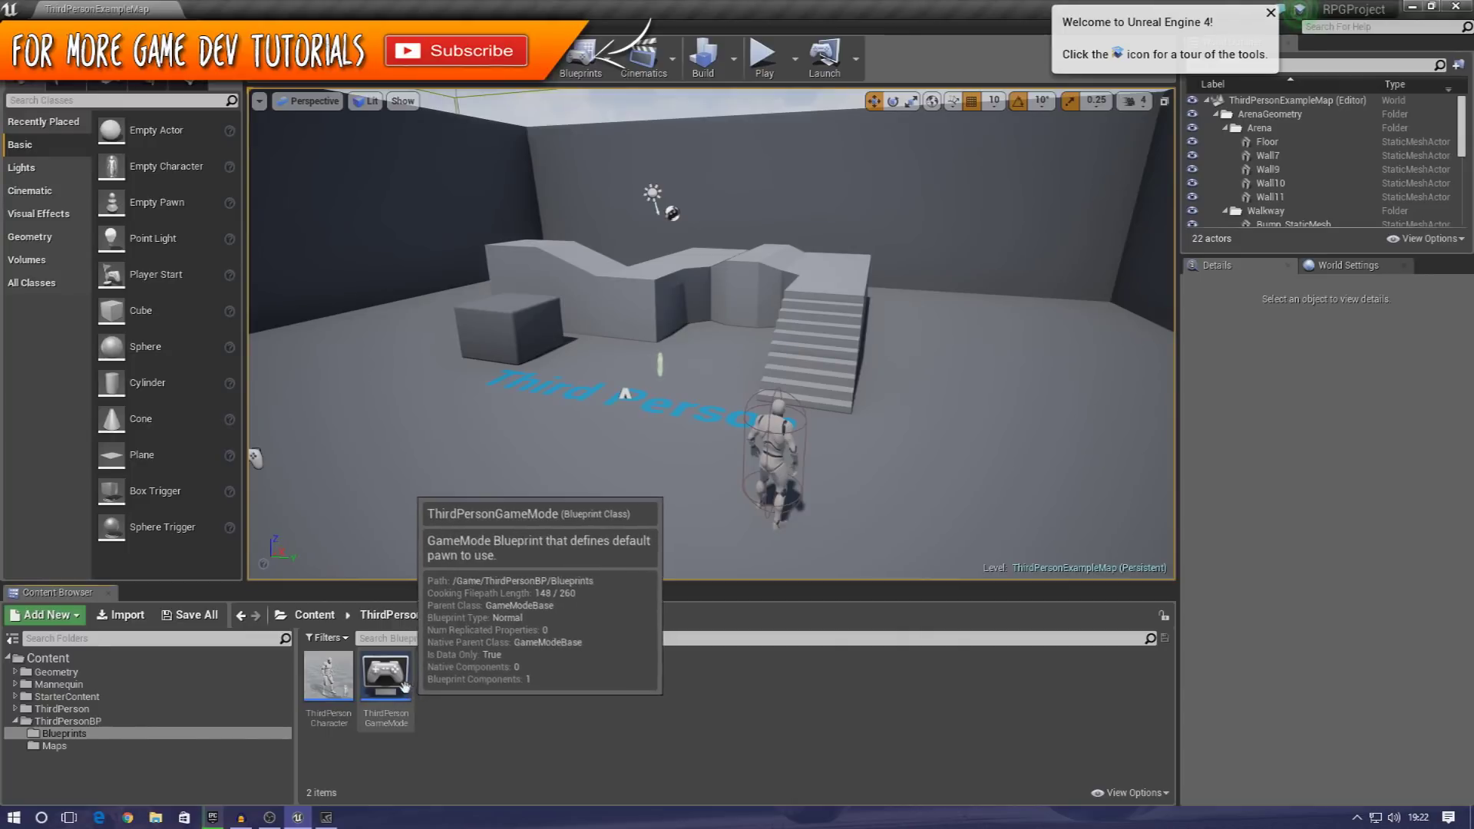
double_click(330, 684)
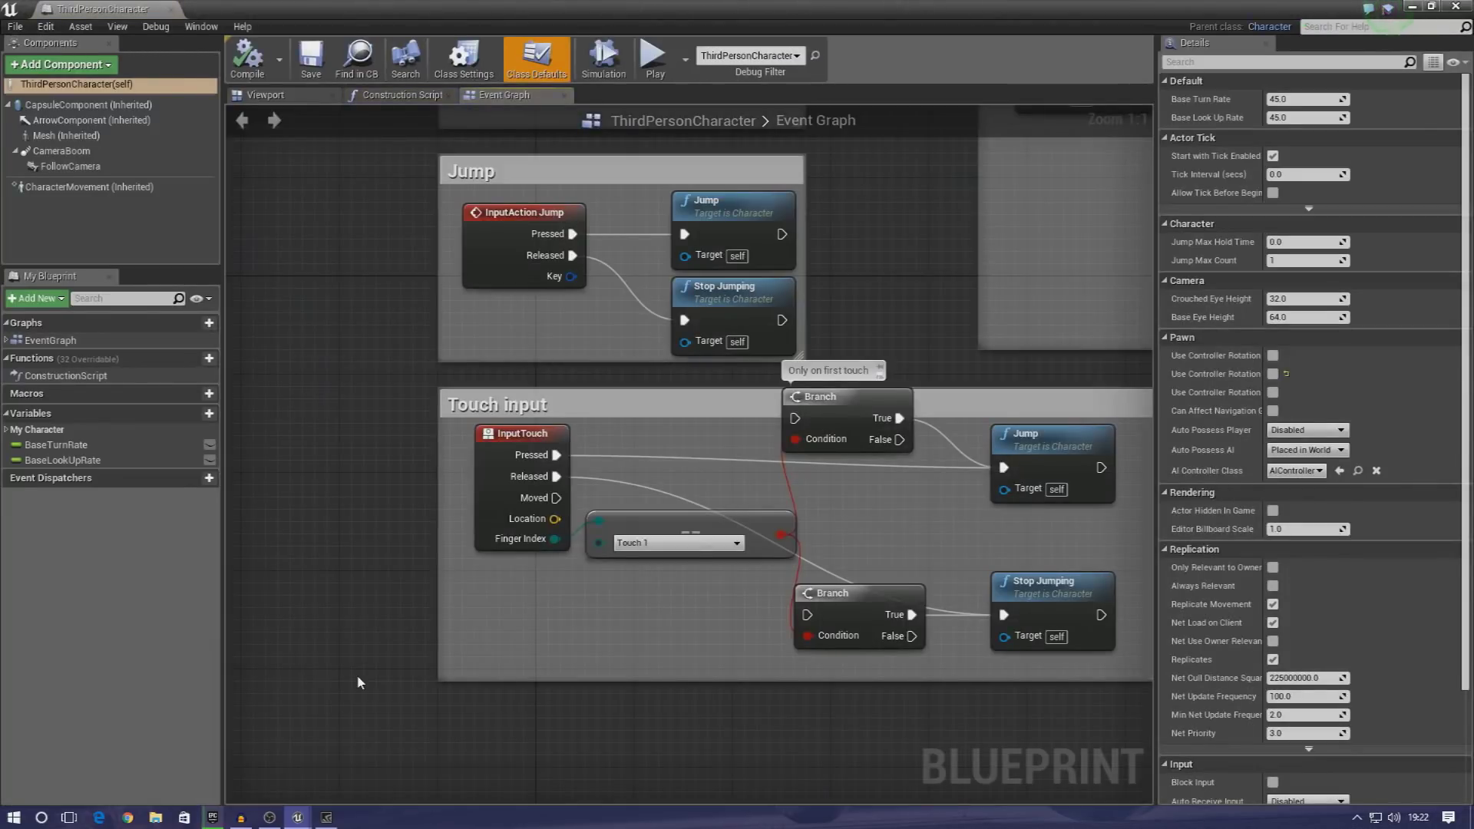
- Look over the ThirdPersonCharacter Viewport and Event Graph, panning to the gamepad input groups
scroll(548, 407, "down", 5)
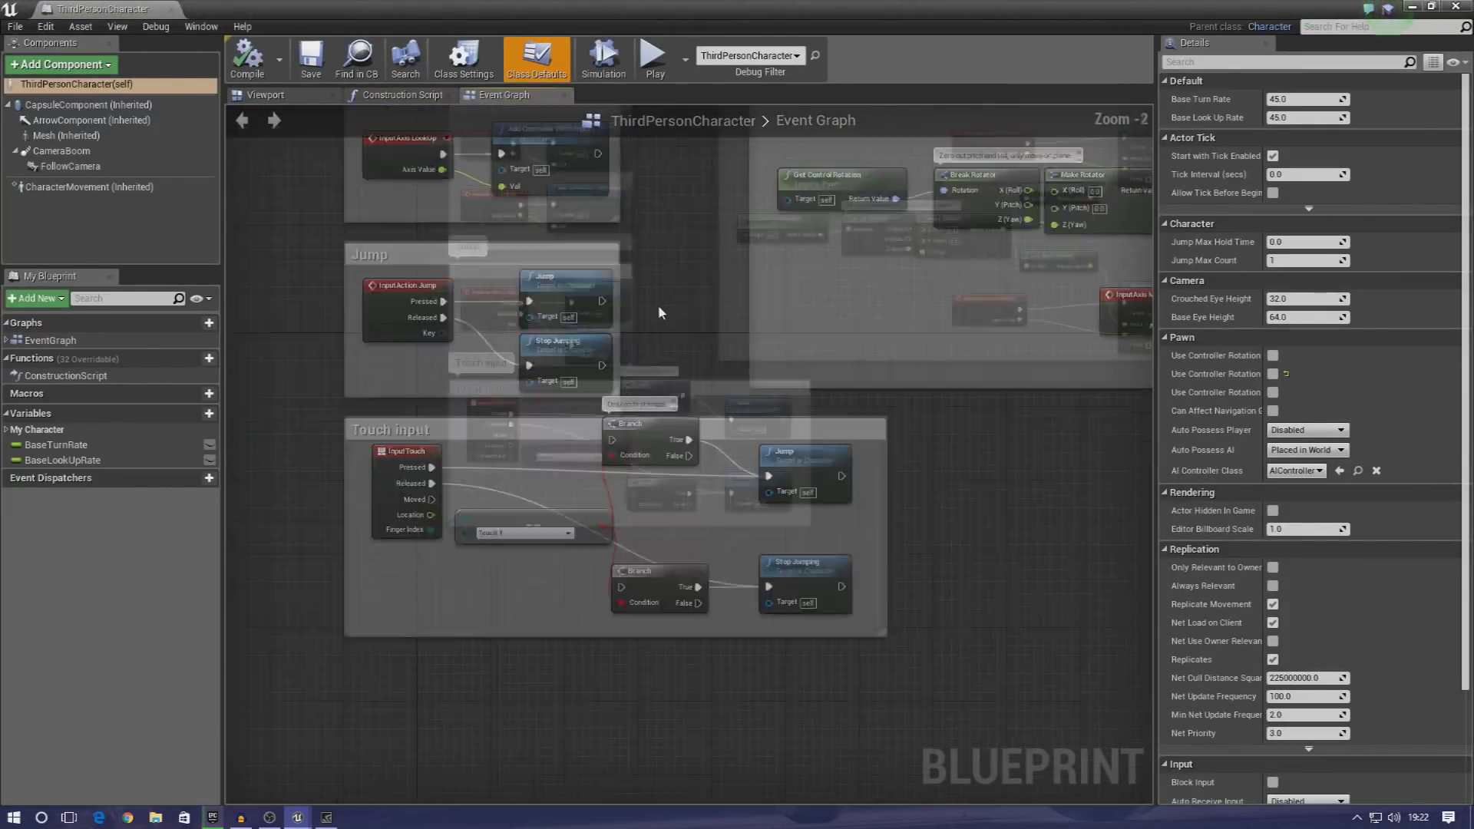
left_click(265, 94)
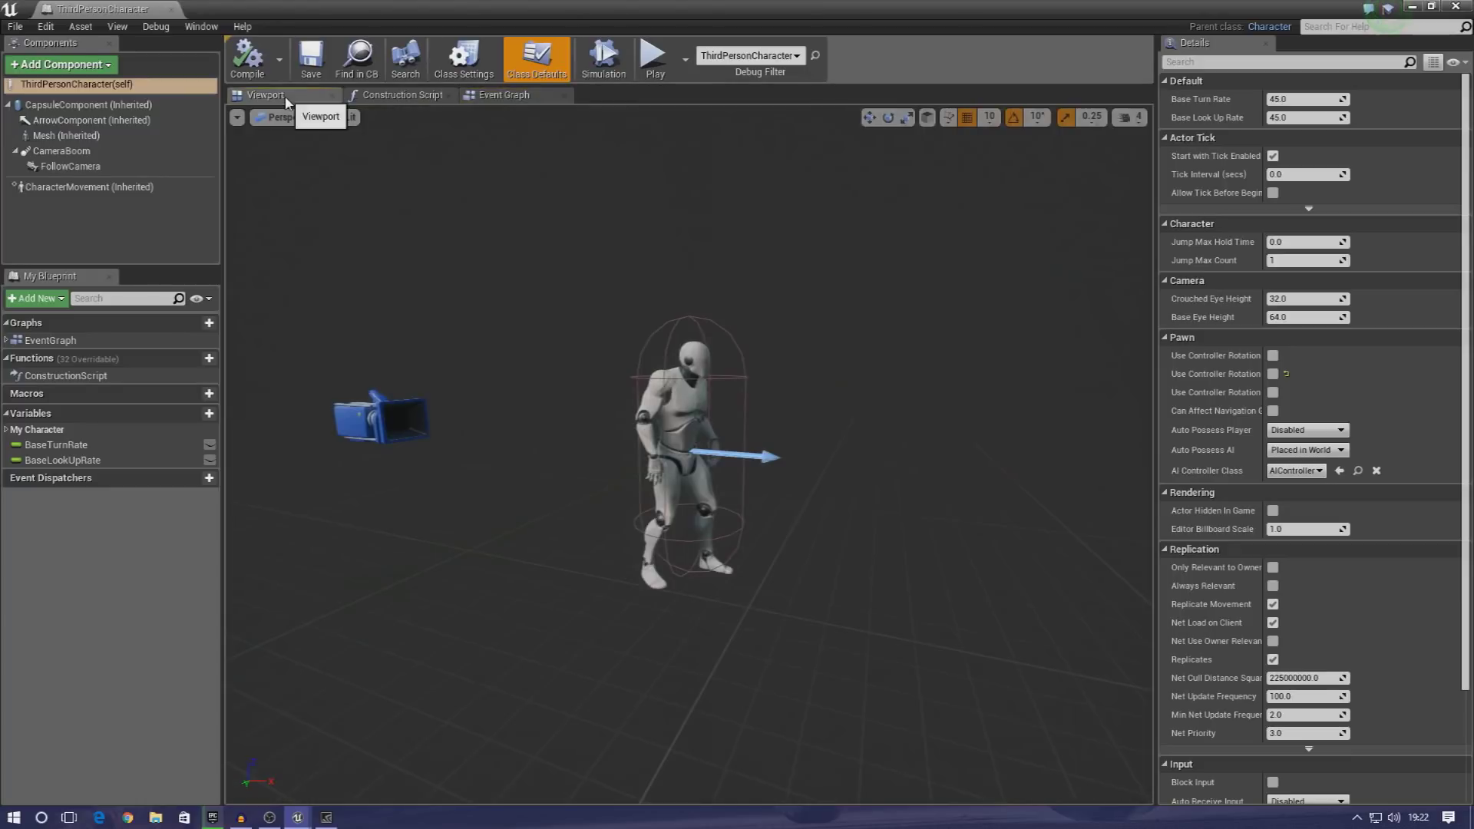
scroll(668, 446, "up", 5)
scroll(691, 445, "down", 5)
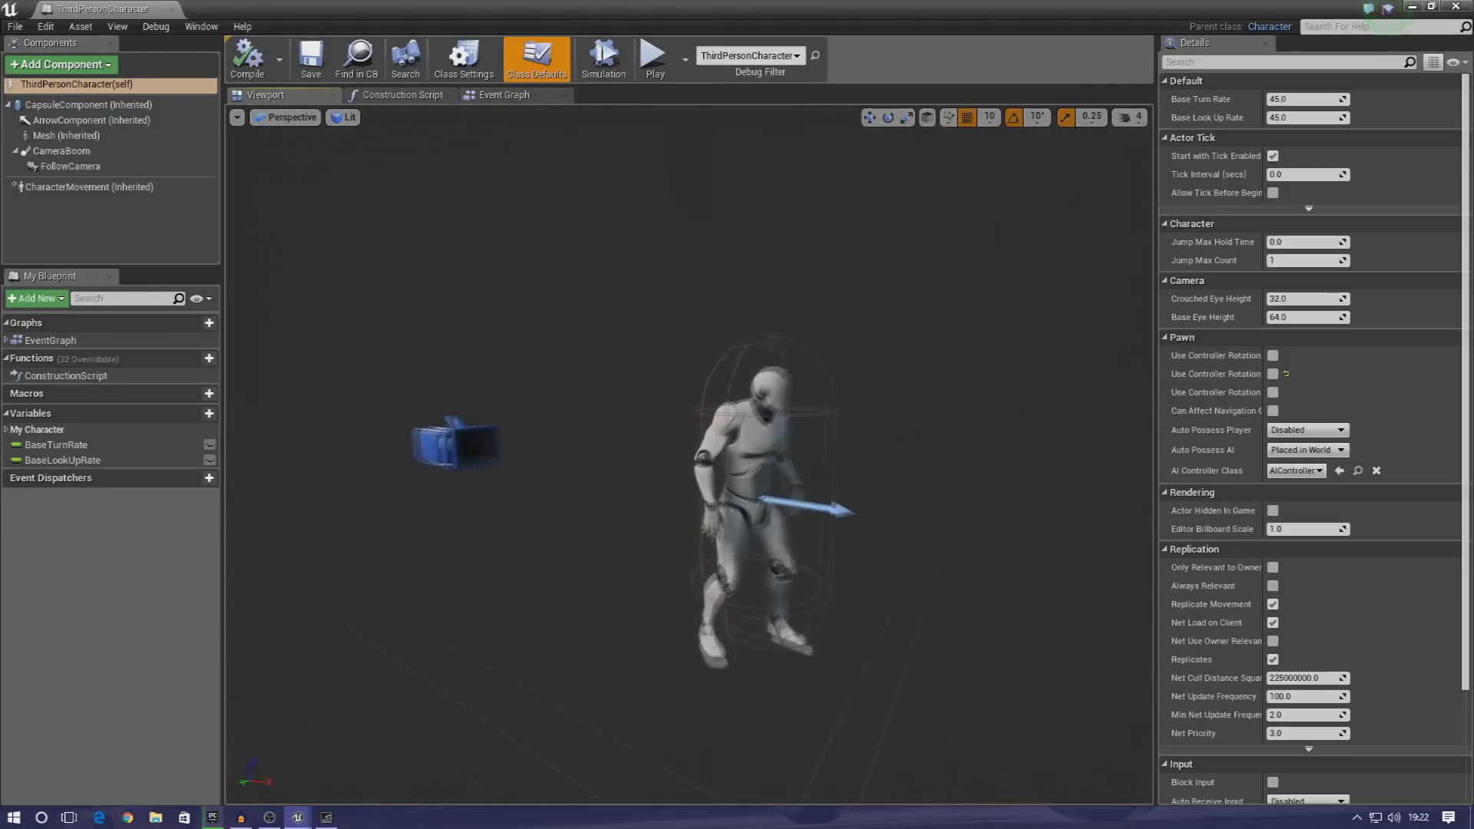
left_click(503, 95)
scroll(758, 415, "down", 3)
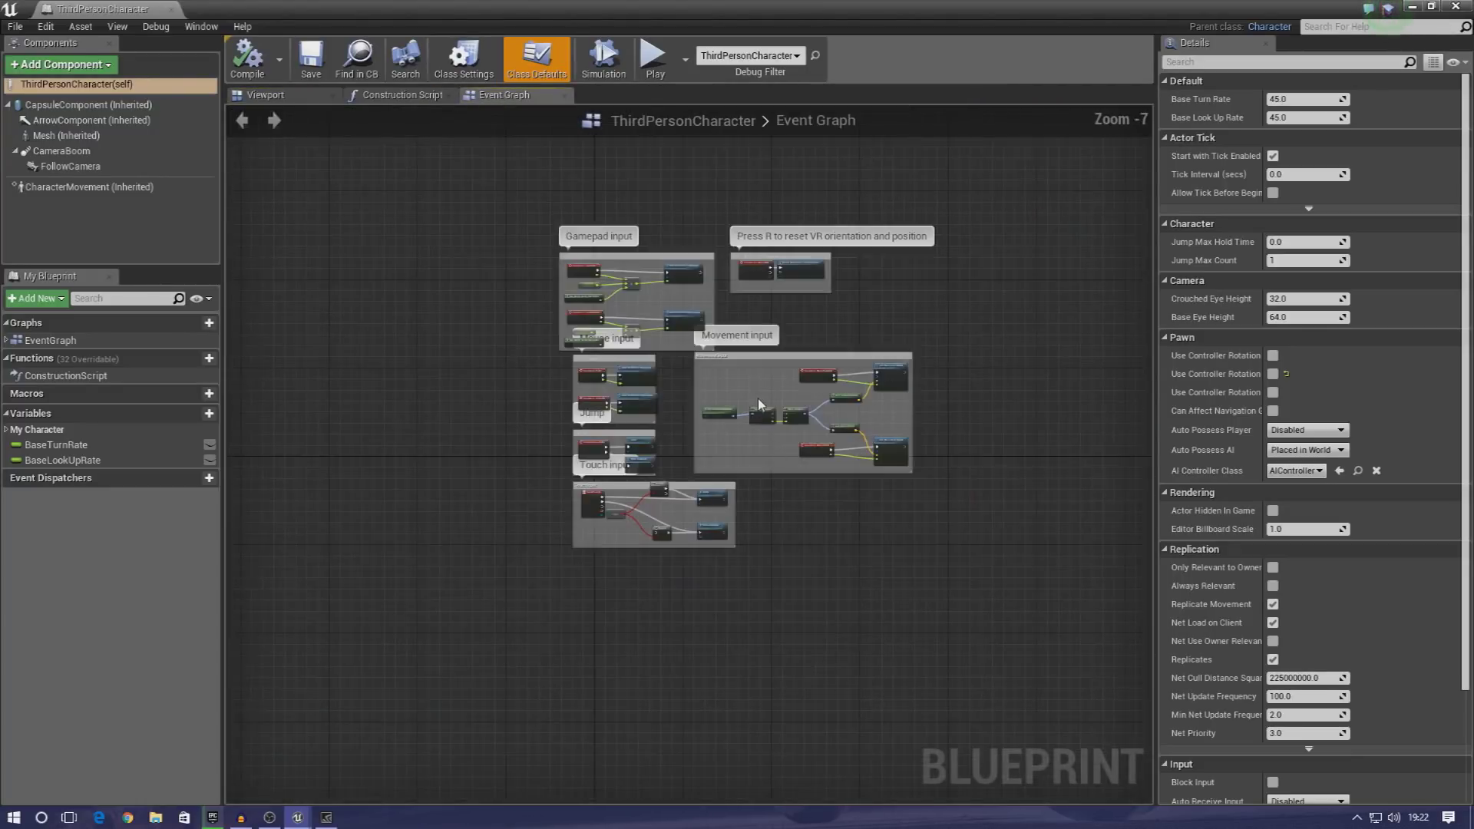
scroll(760, 398, "up", 3)
right_click_drag(800, 424, 790, 395)
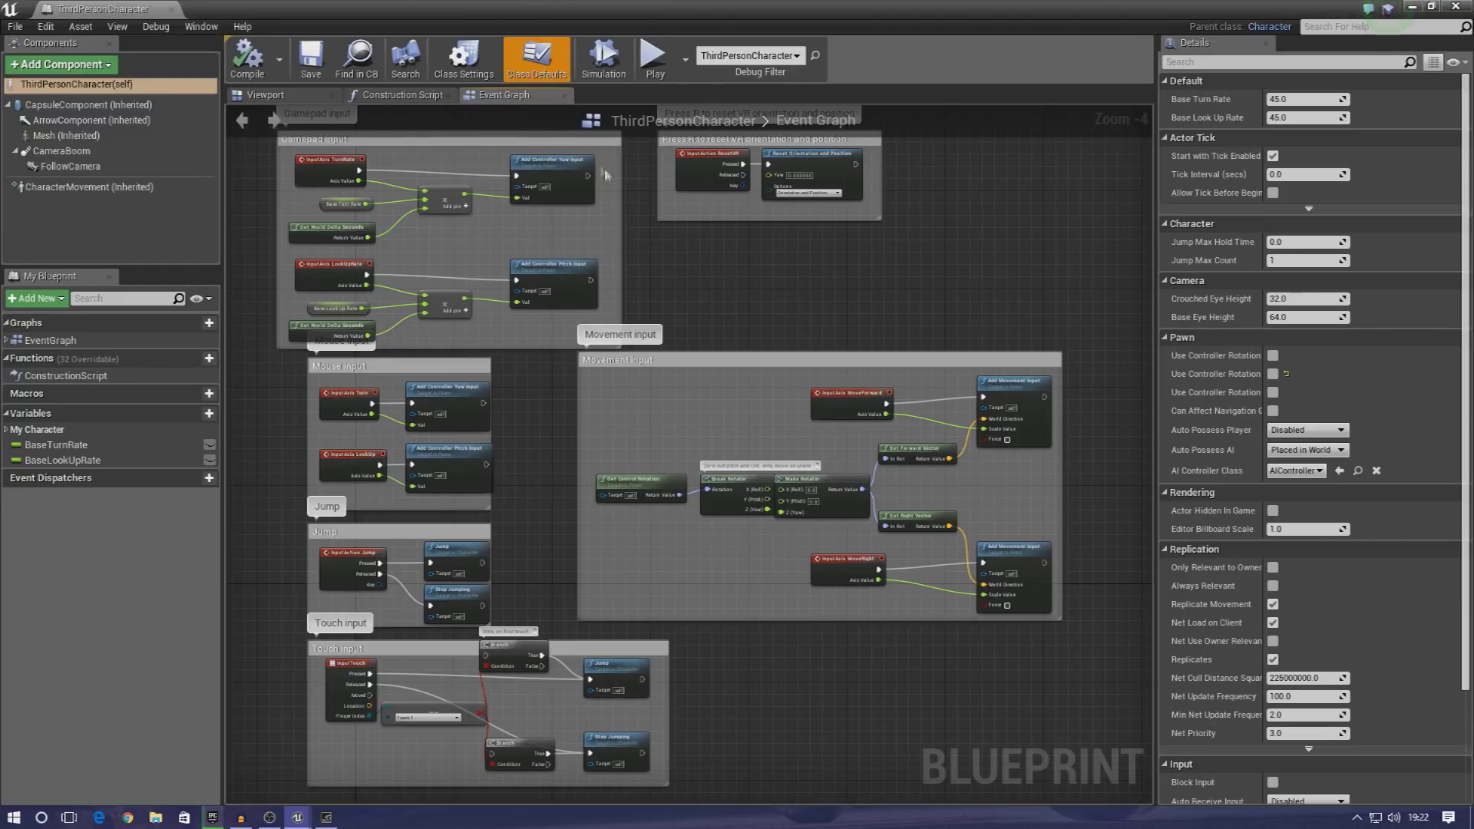
left_click(295, 93)
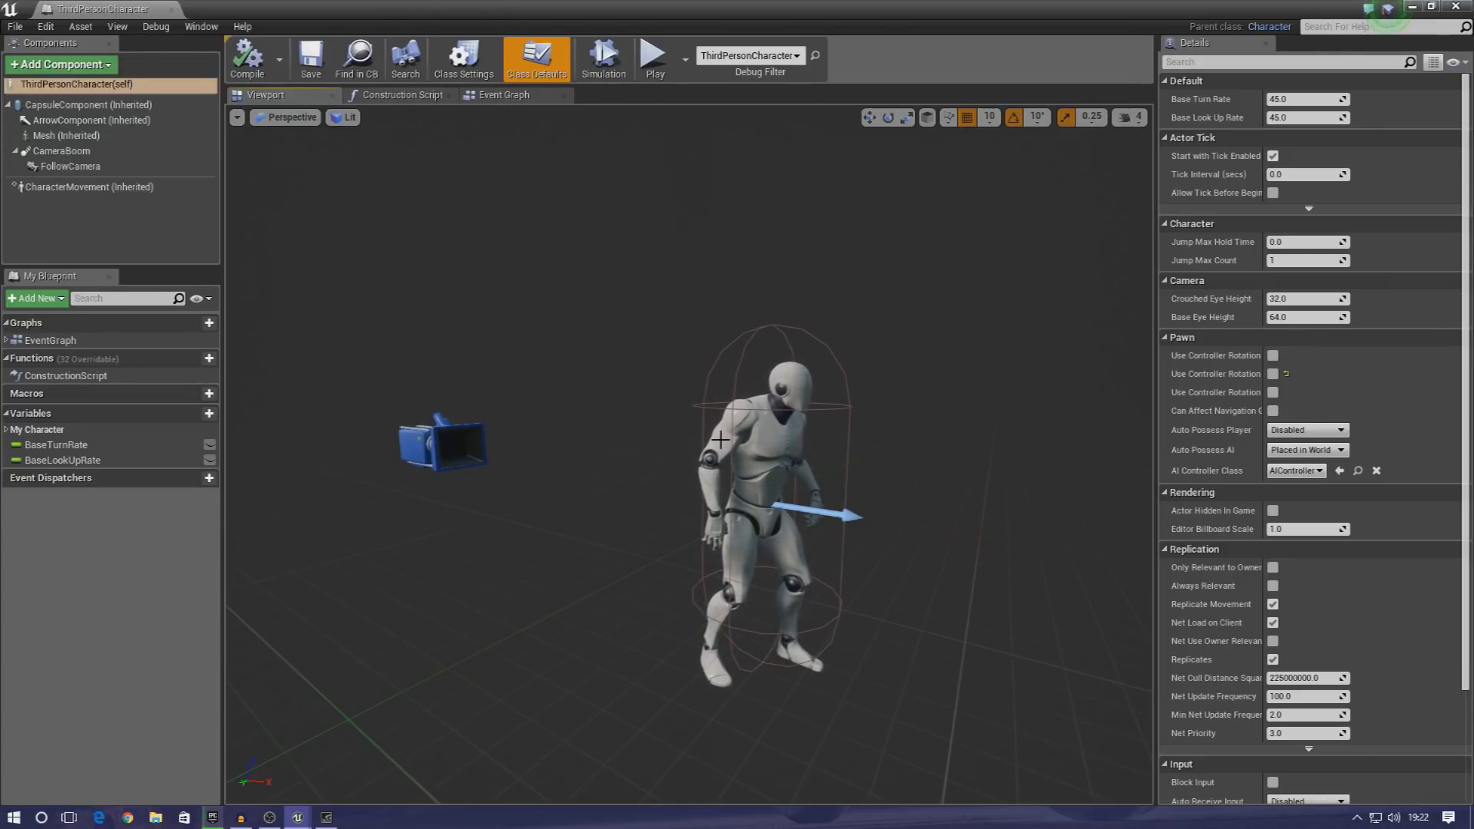
- Select the FollowCamera and drag it up to 90, then down to Location Z -100.0 cm
left_click(749, 492)
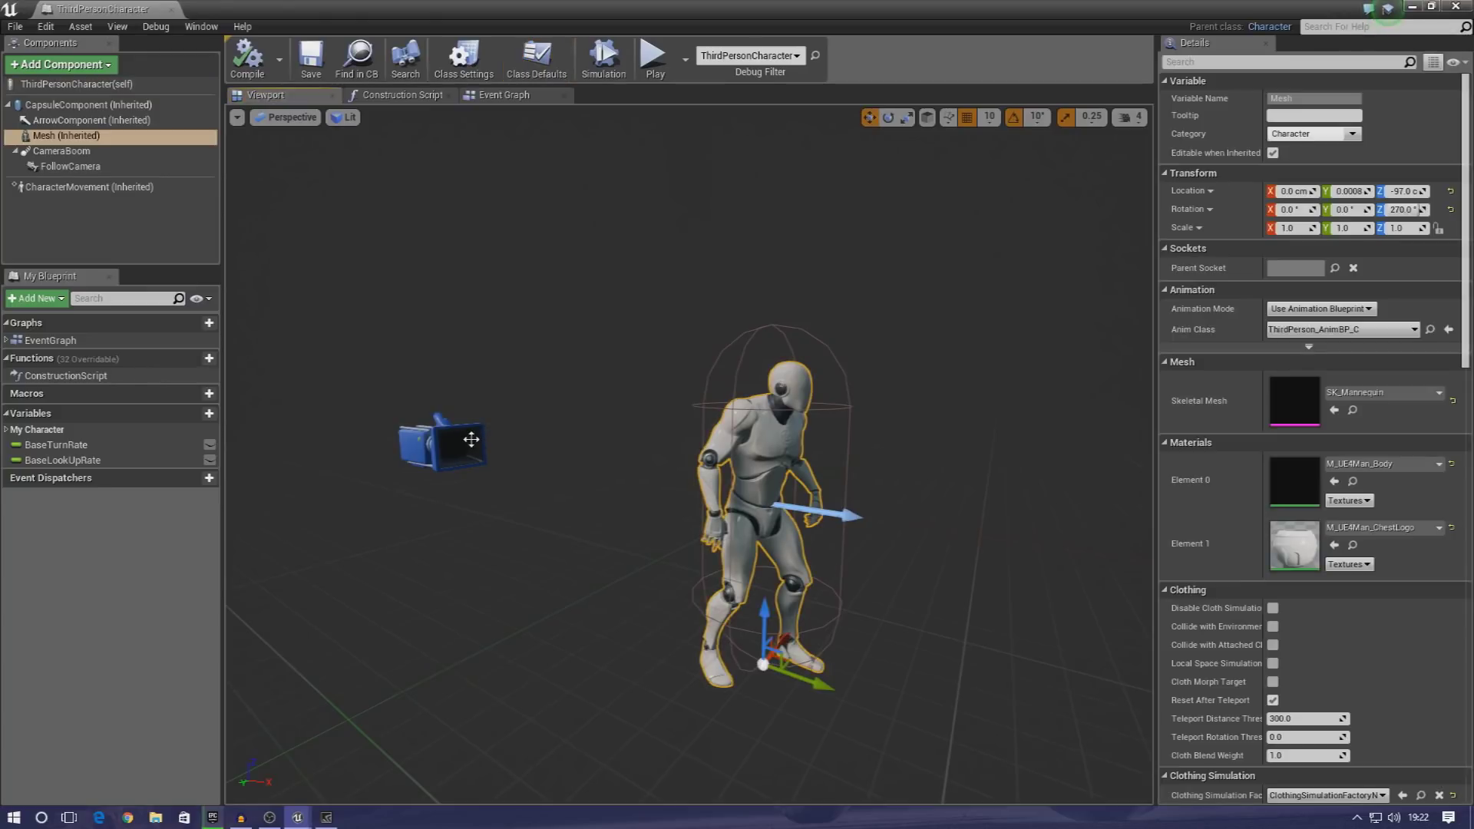
left_click(464, 433)
left_click(446, 426)
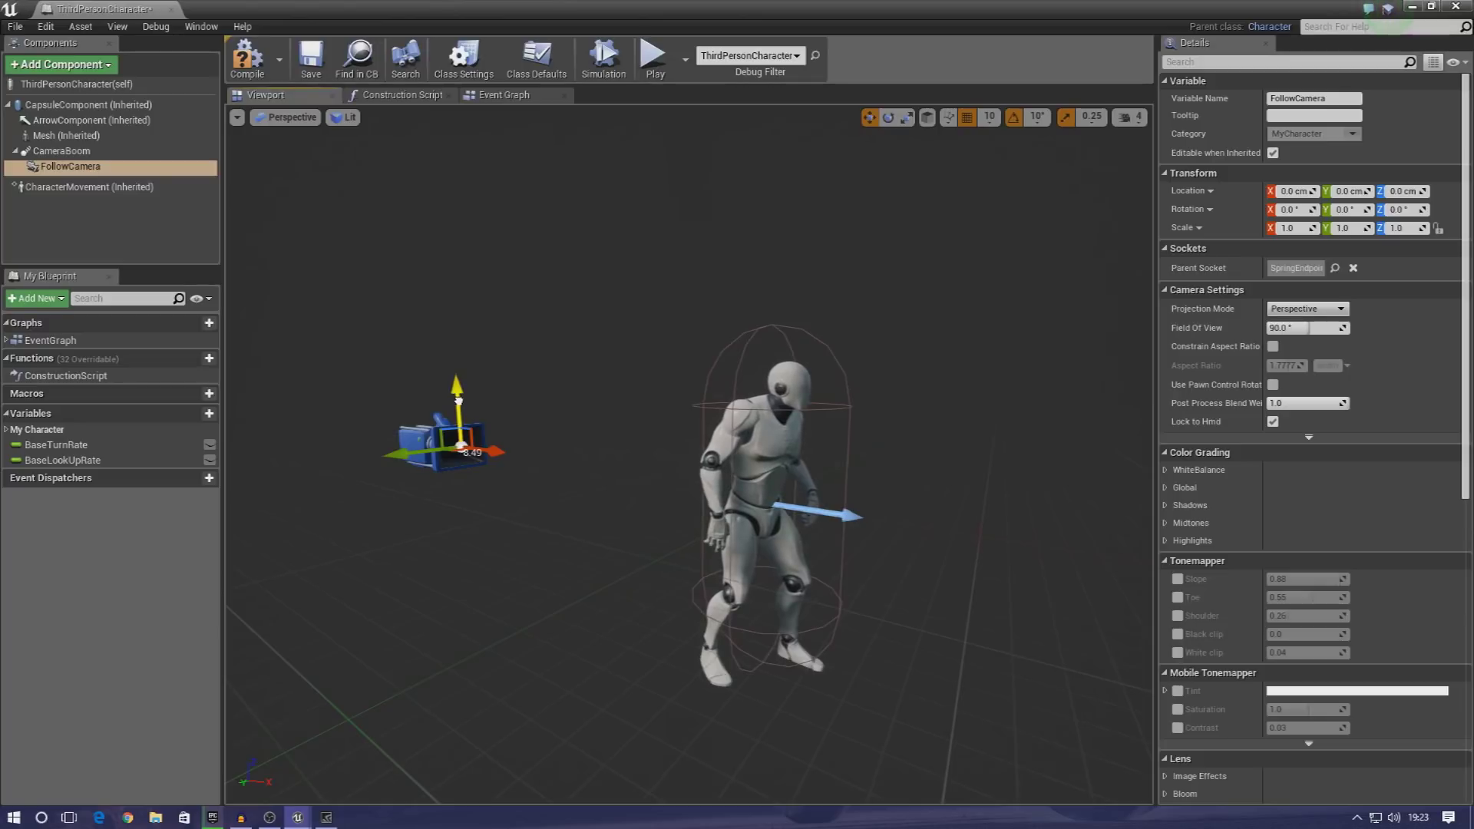
left_click_drag(459, 404, 439, 306)
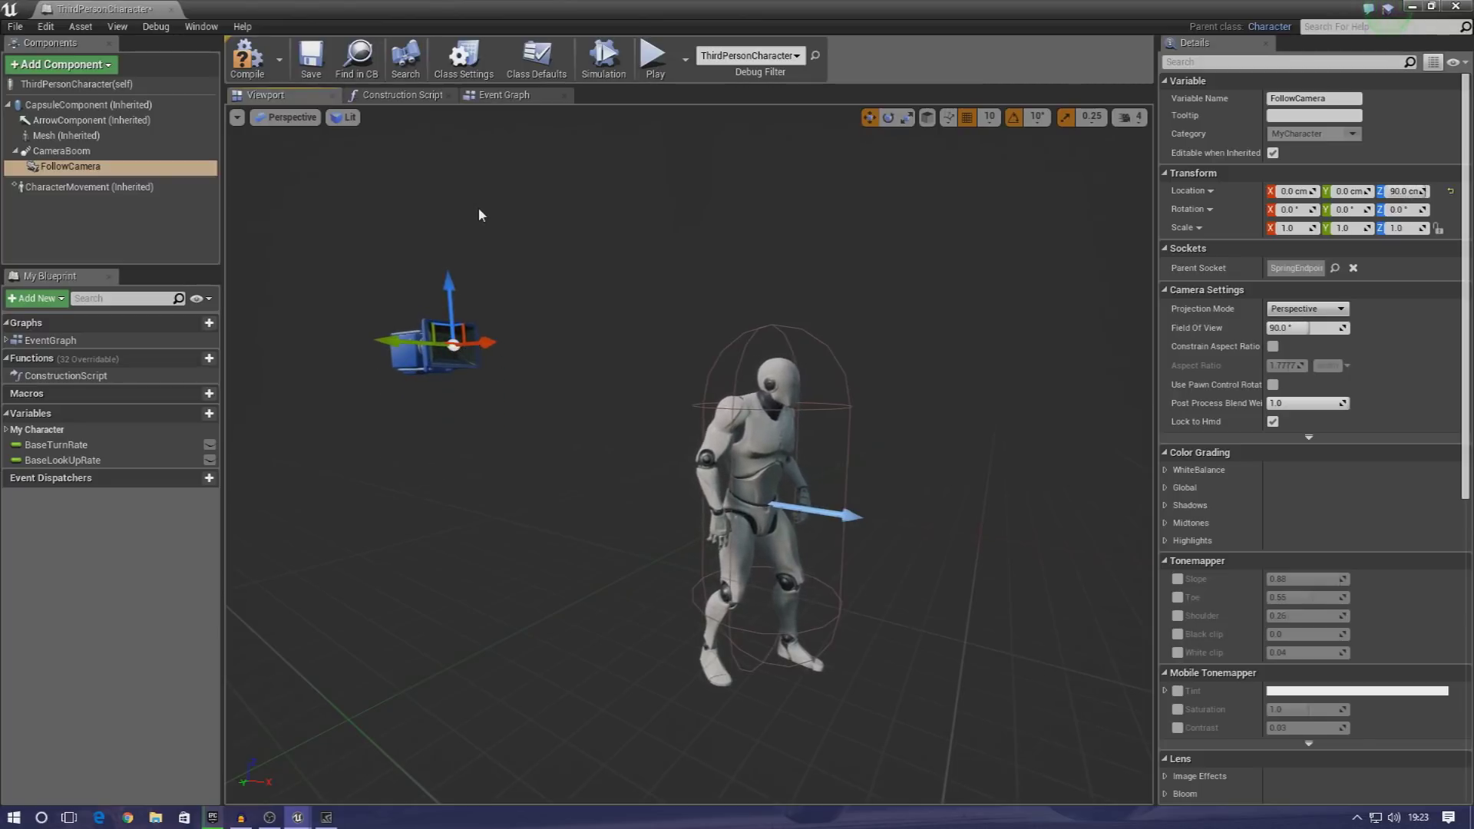
left_click_drag(450, 285, 466, 501)
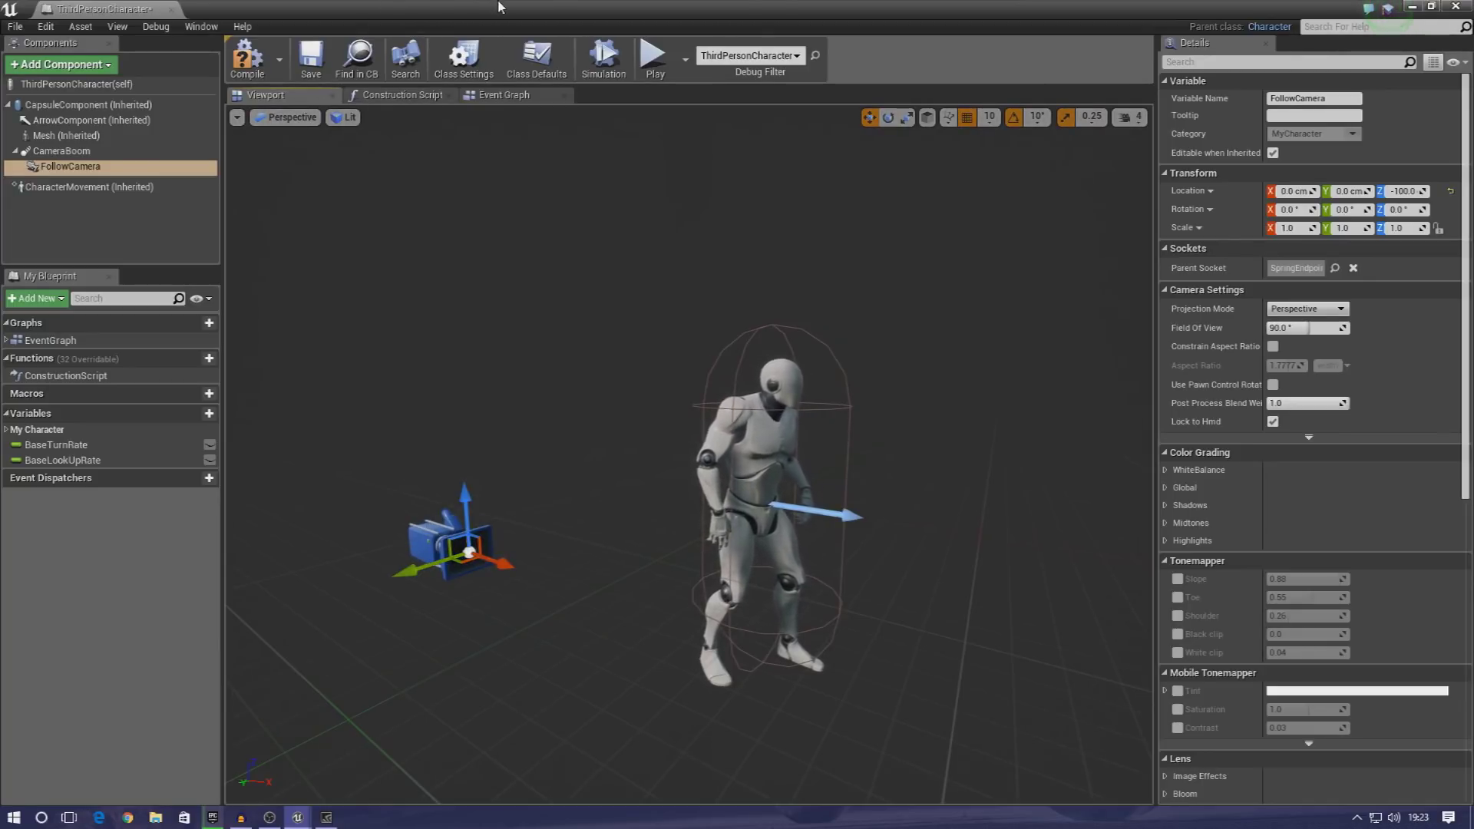
- Close the character Blueprint and test-play the level, running the character forward before stopping
left_click(1464, 6)
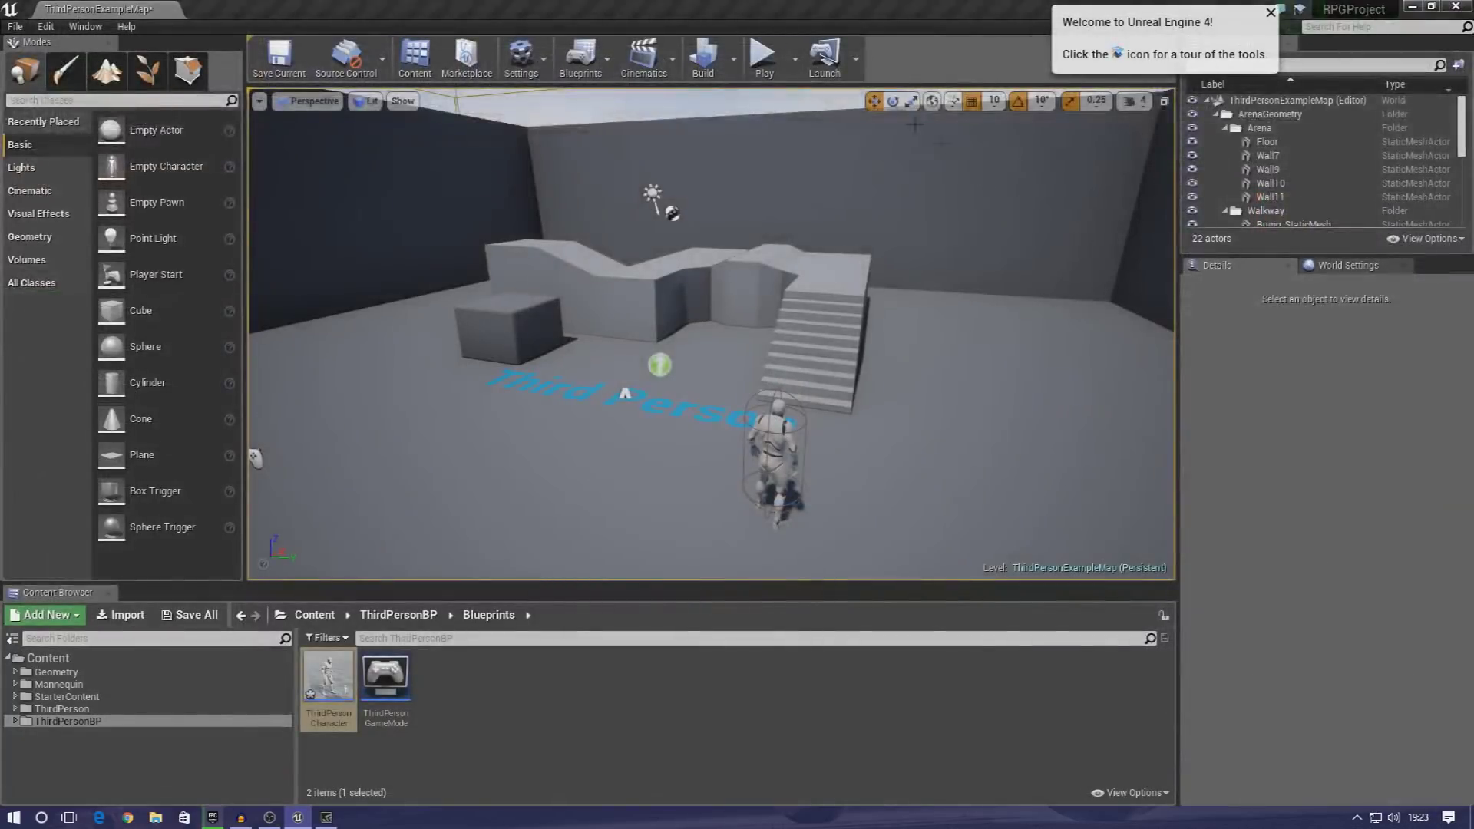
left_click(764, 58)
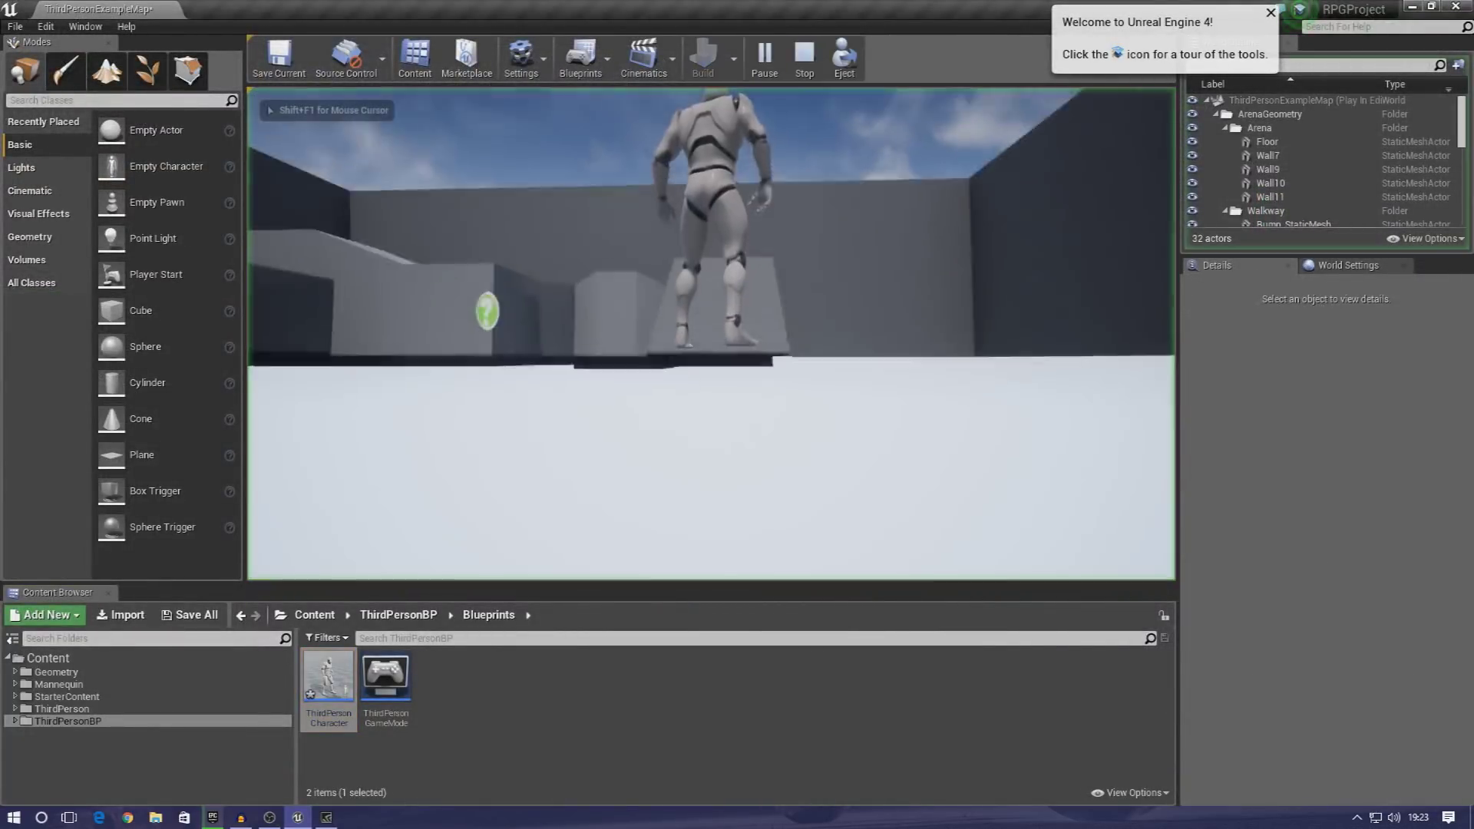
key("w")
key("w")
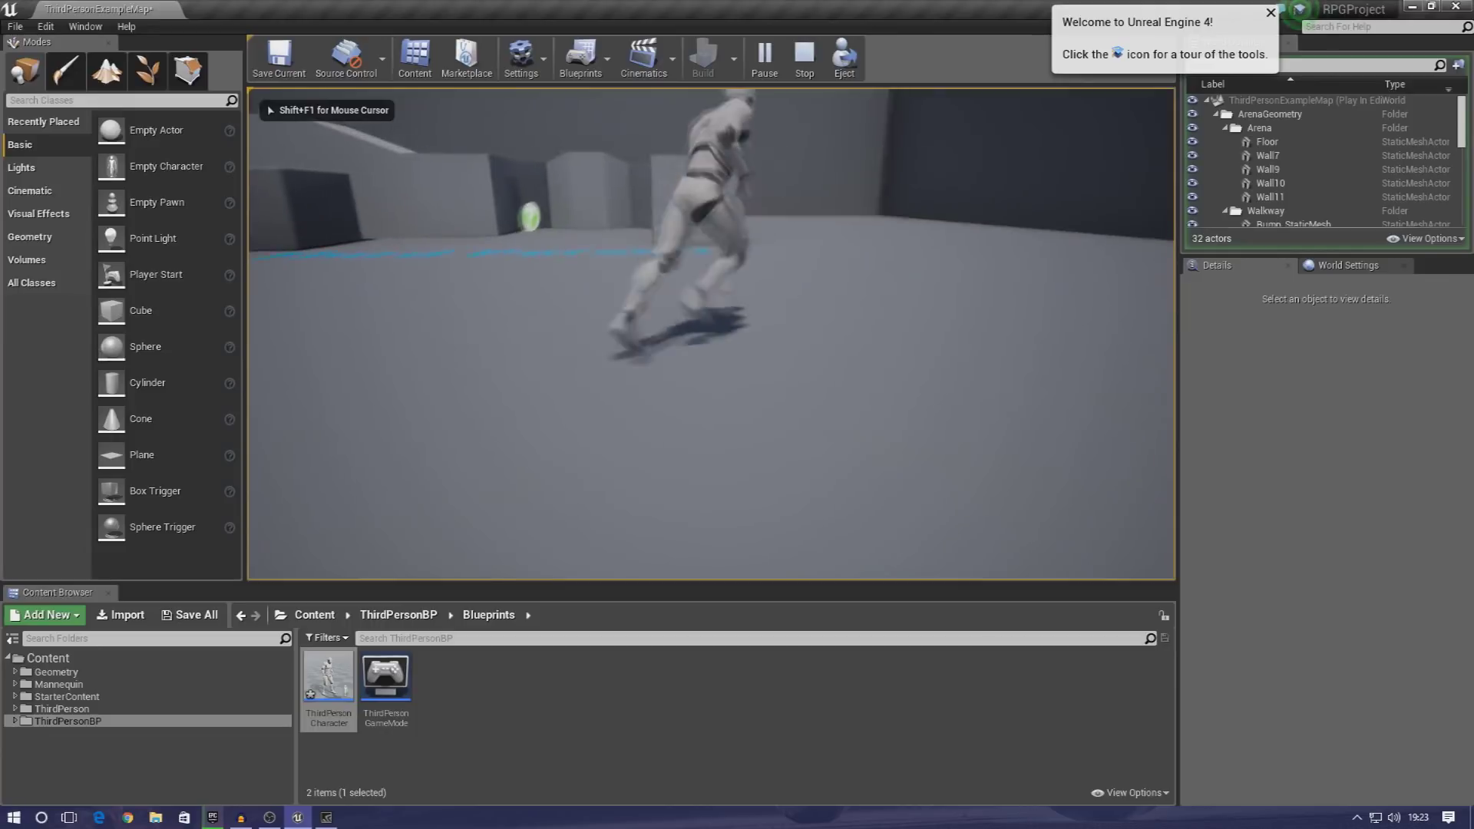
key("w")
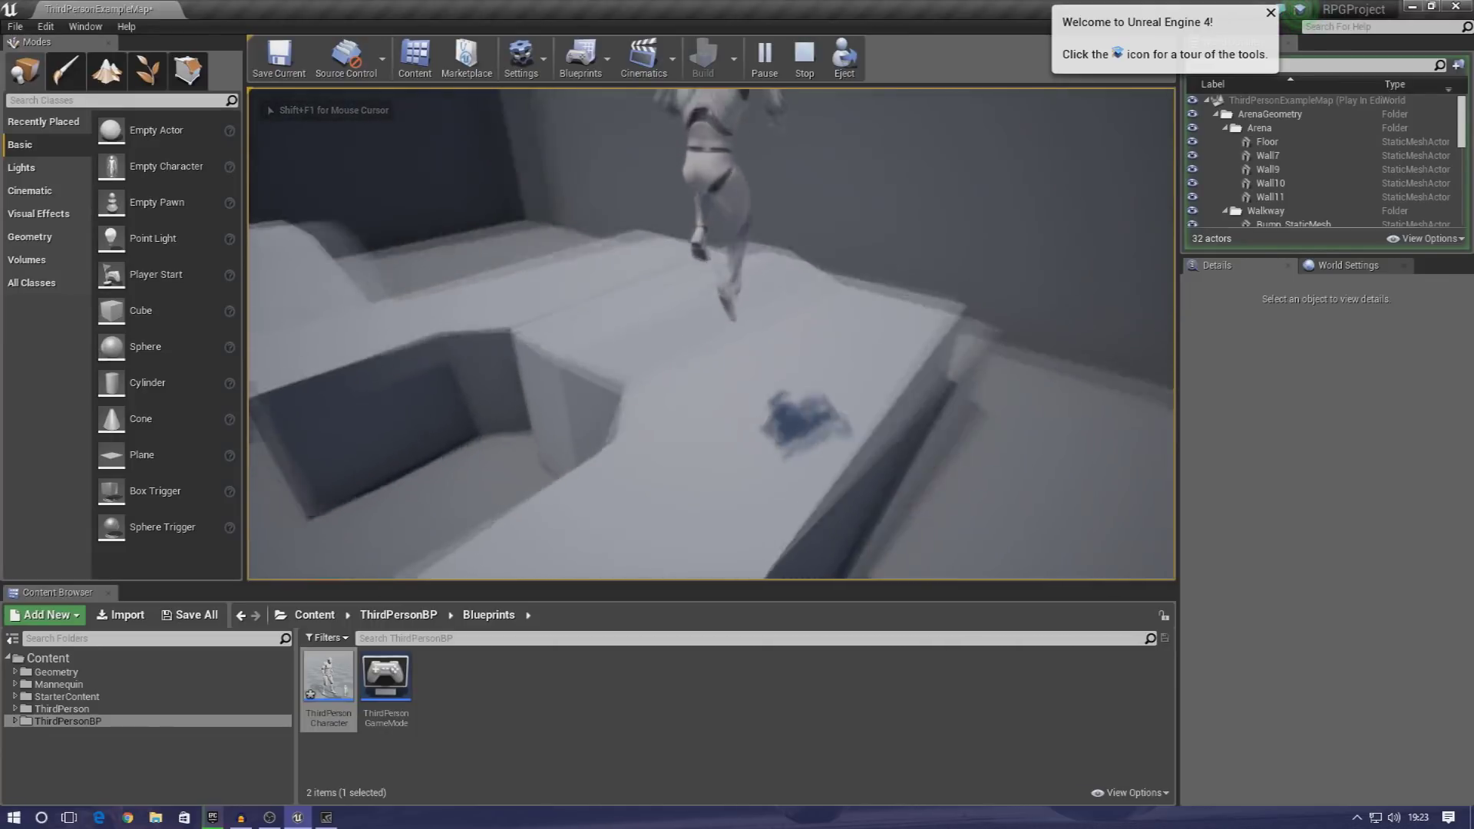
key("Escape")
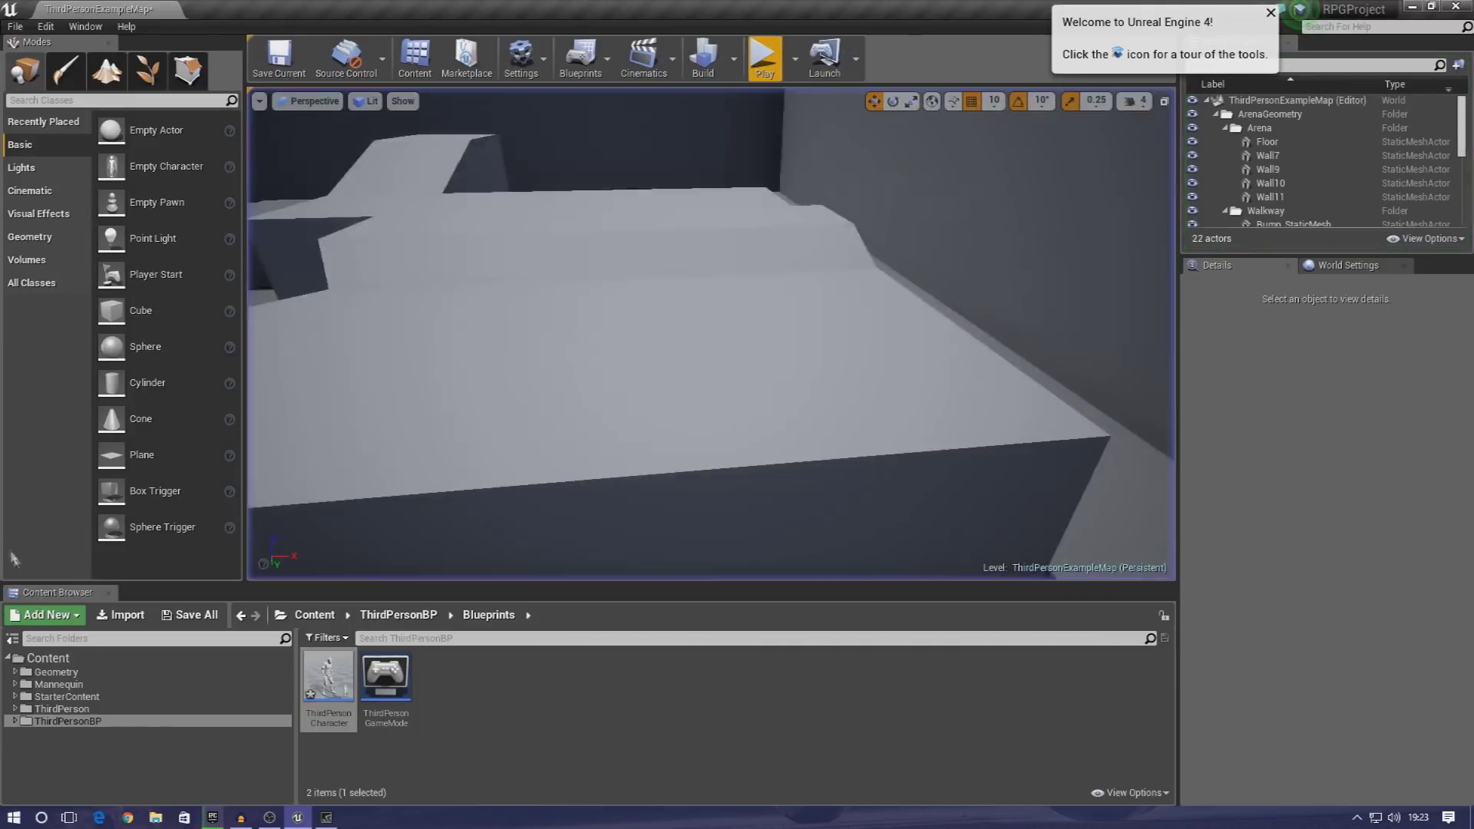
- In the ThirdPersonCharacter Blueprint viewport, raise the FollowCamera to Location Z 60.0 cm
double_click(327, 691)
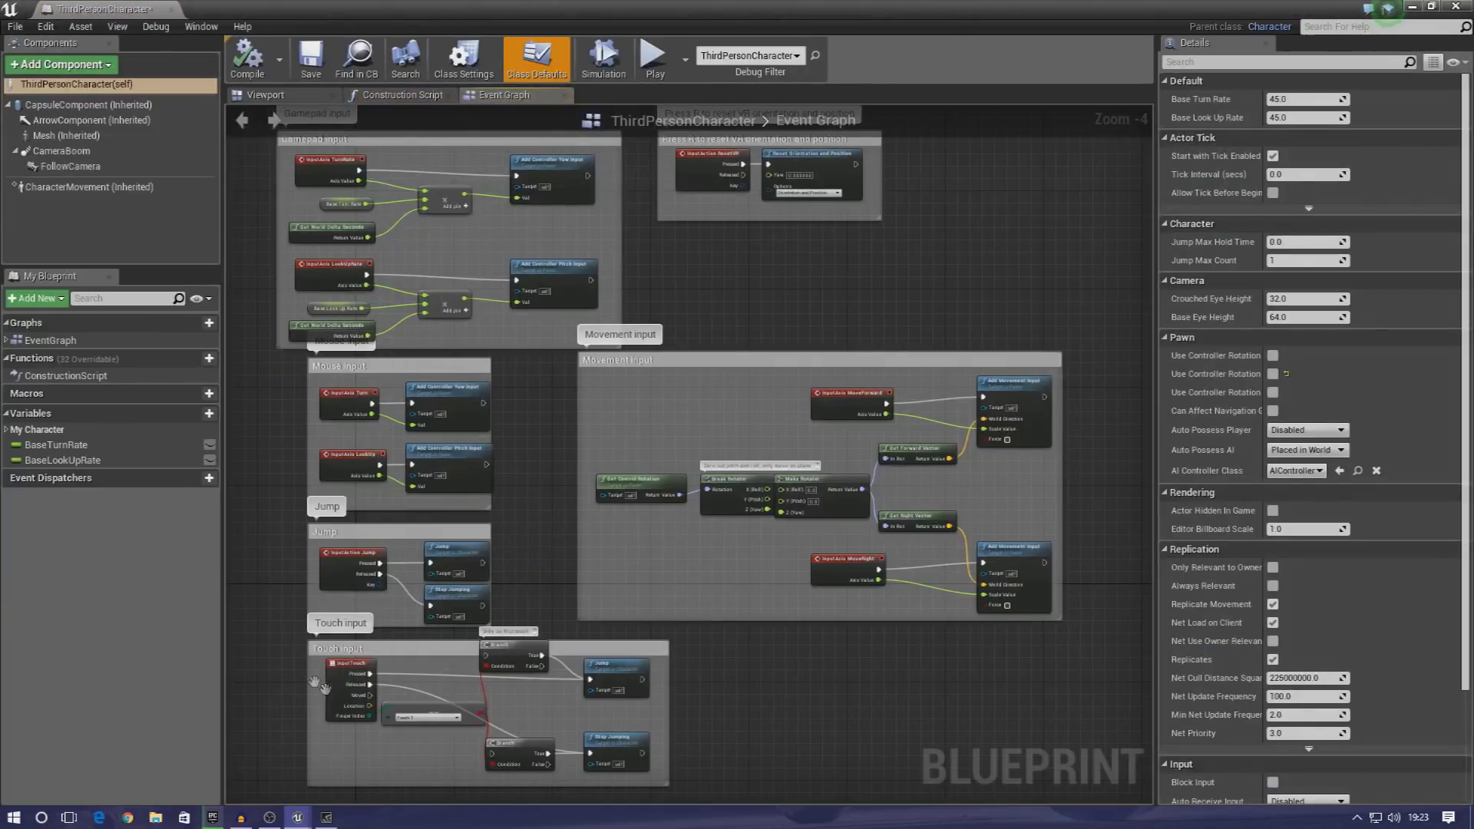
left_click(316, 96)
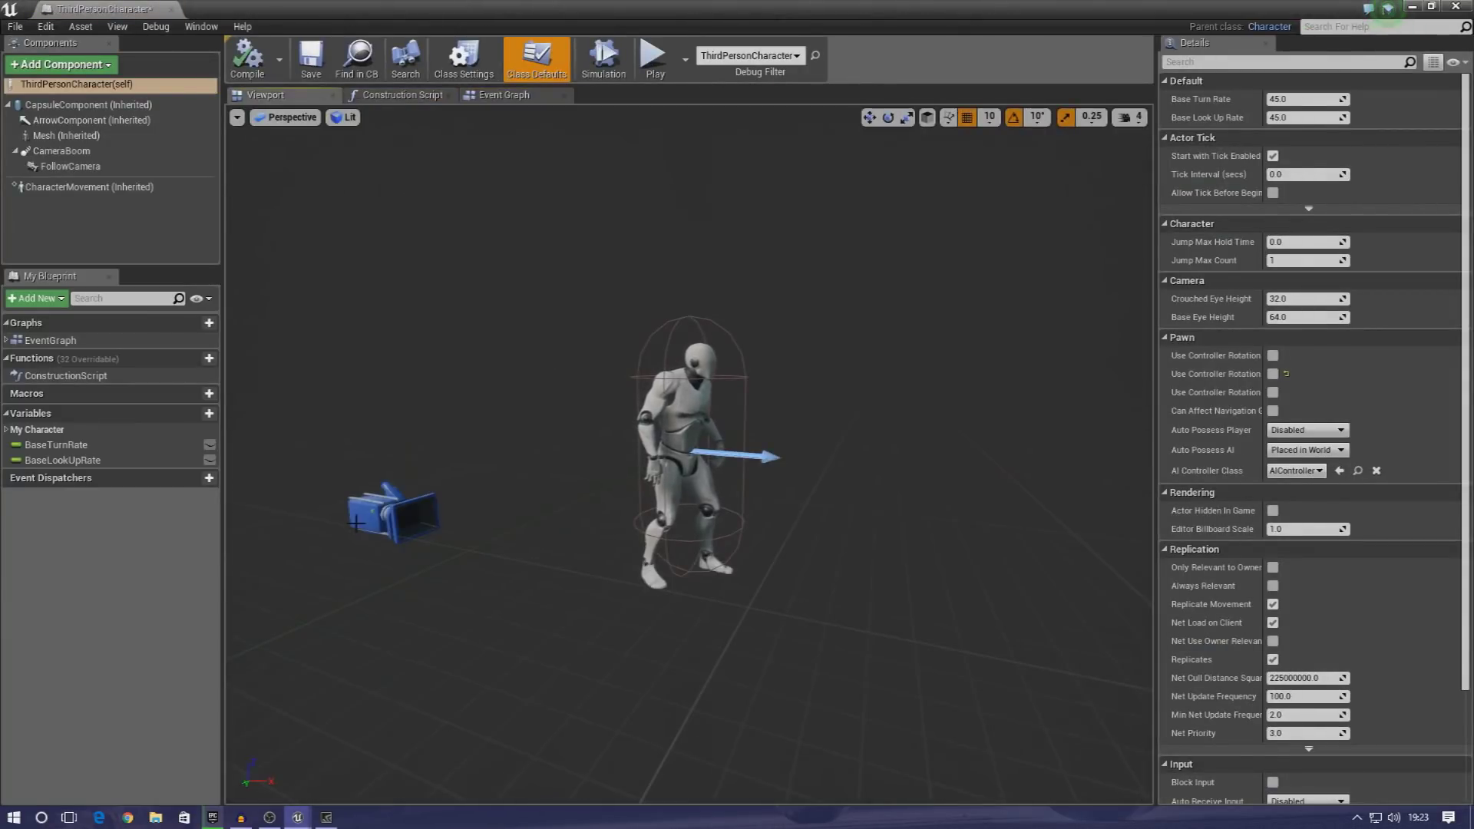
left_click(356, 523)
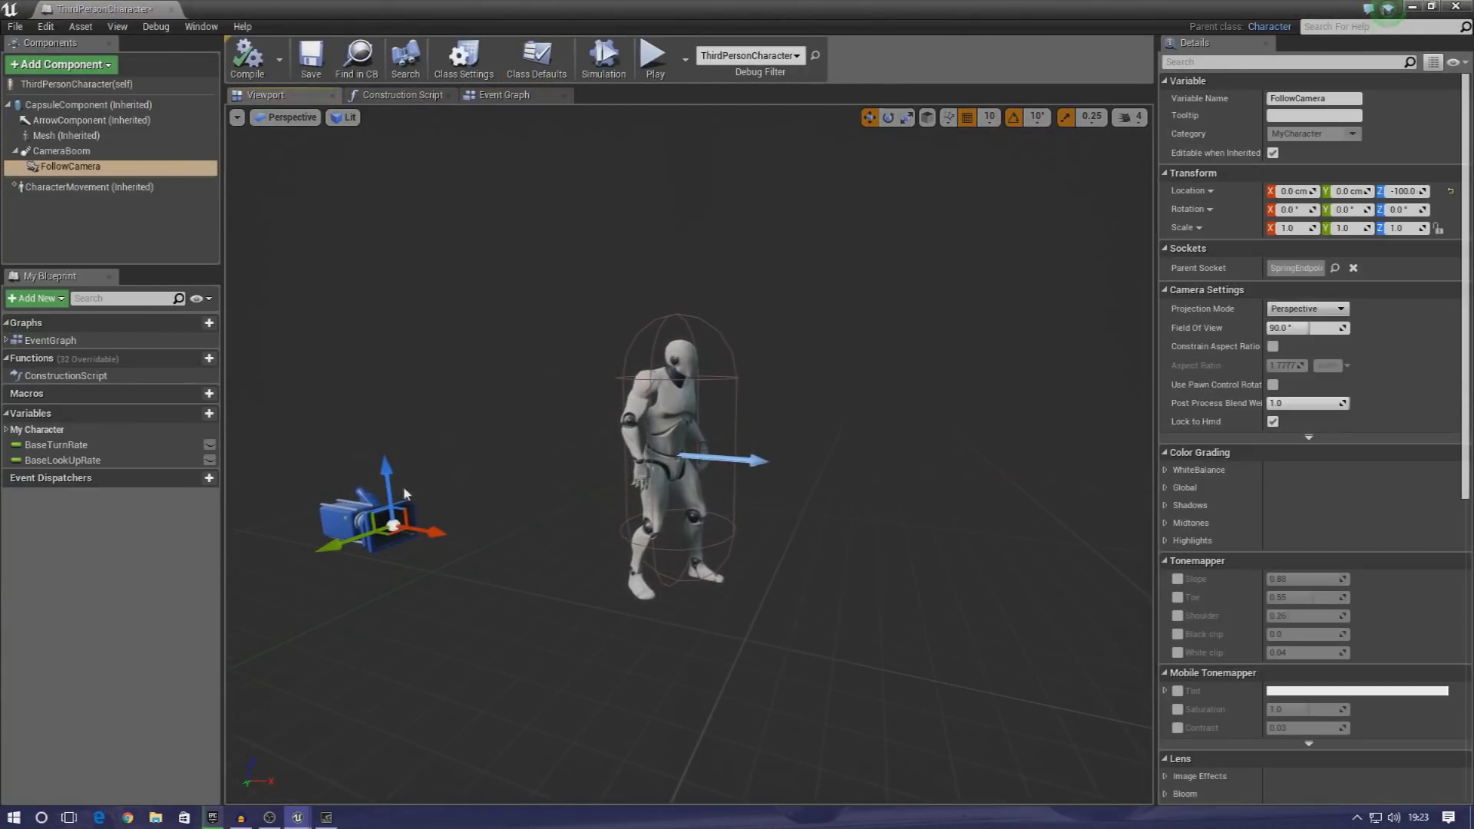
left_click_drag(405, 493, 357, 310)
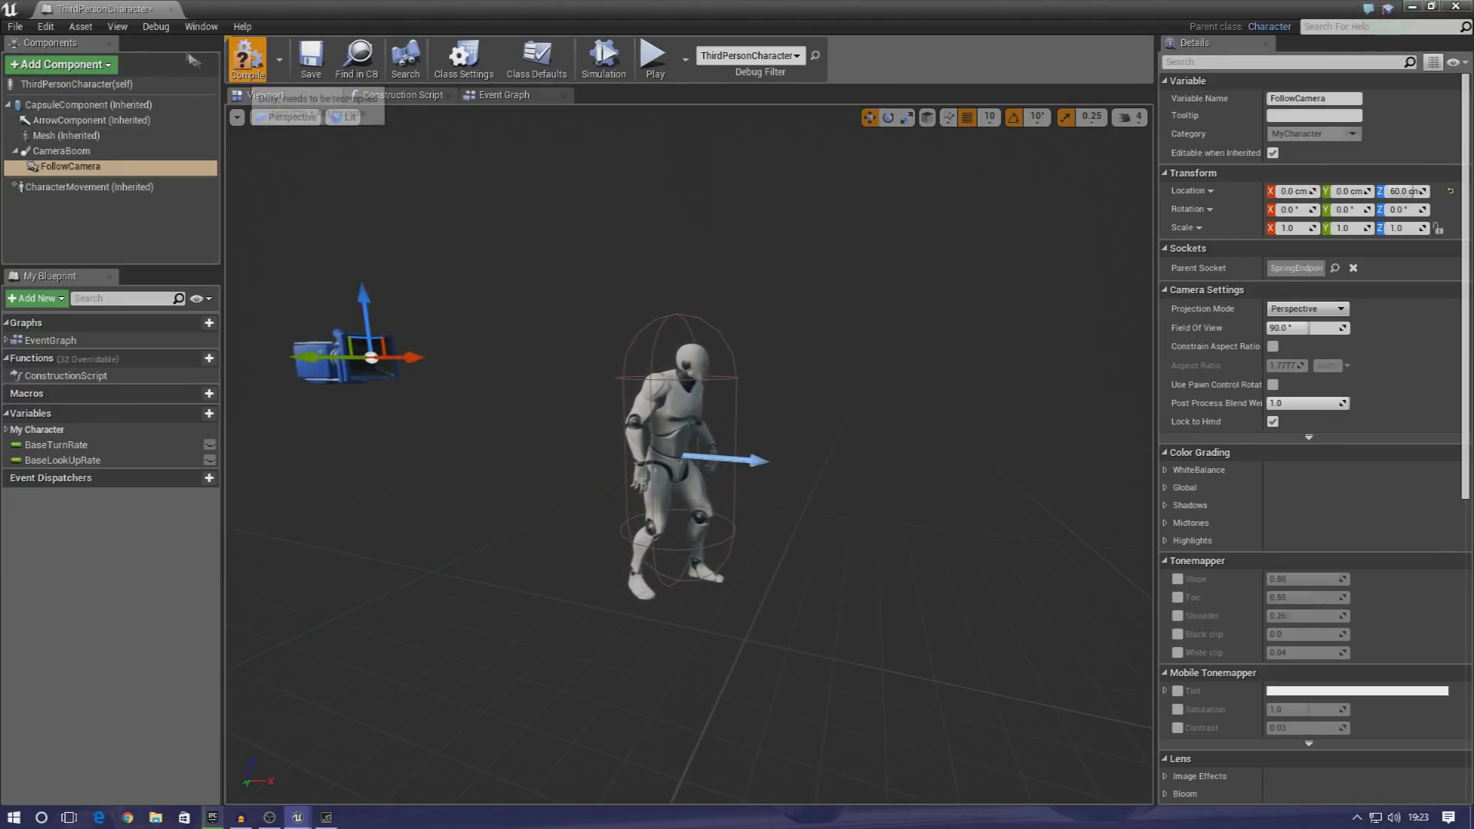
- Close the Blueprint and run a short play test with the raised camera, then stop it
left_click(173, 9)
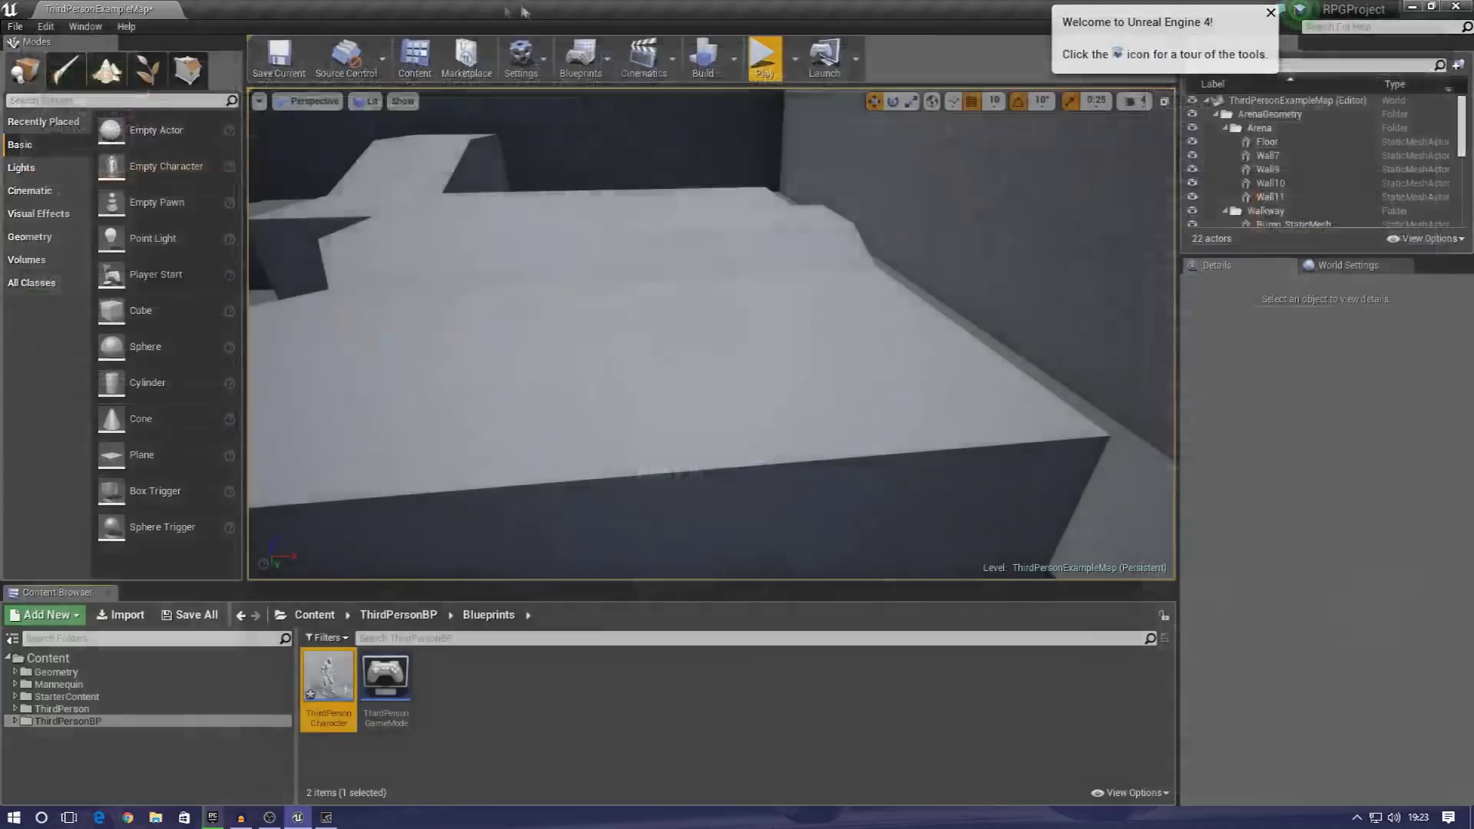
left_click(762, 59)
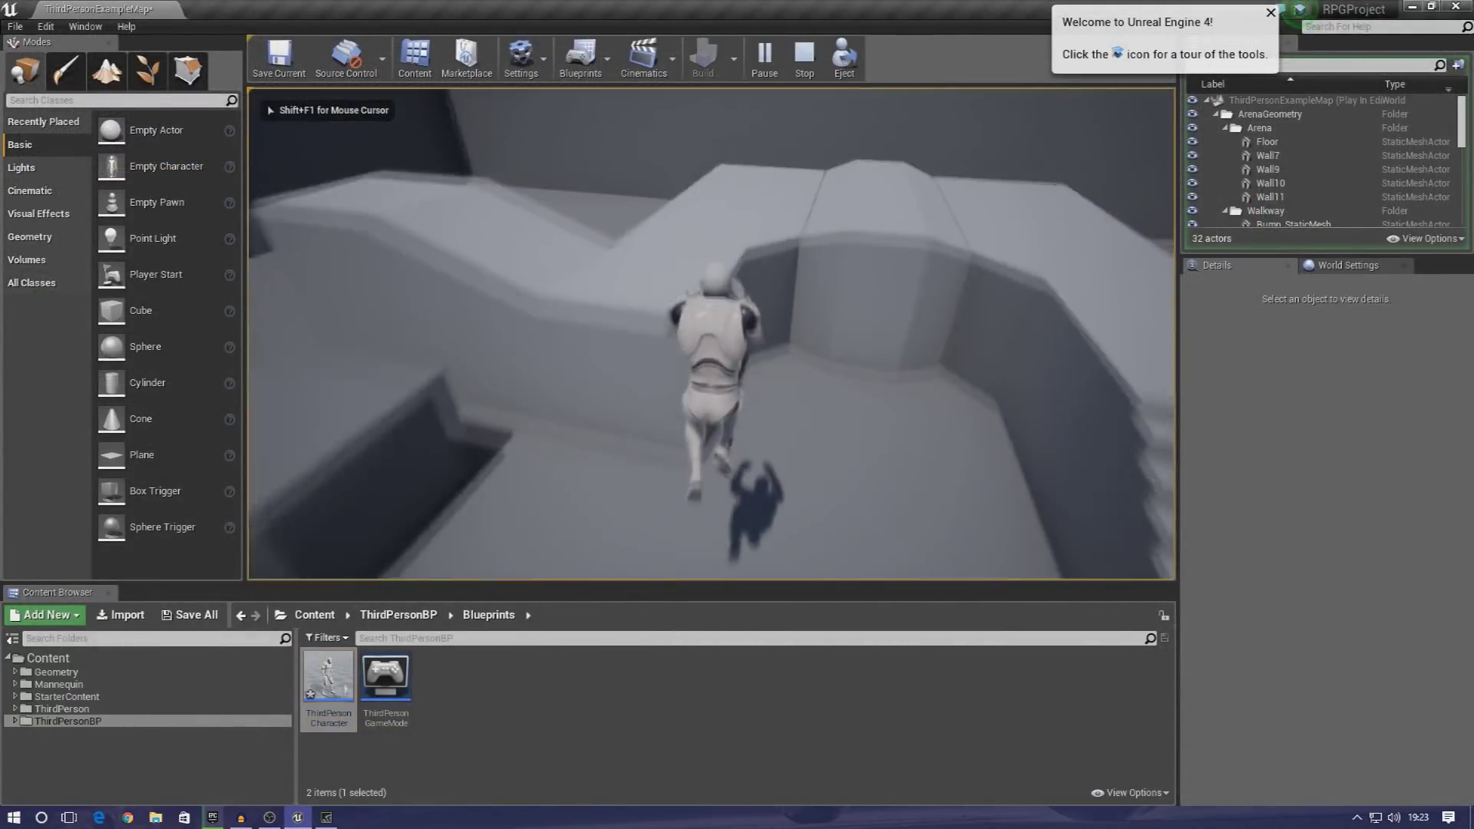
key("Escape")
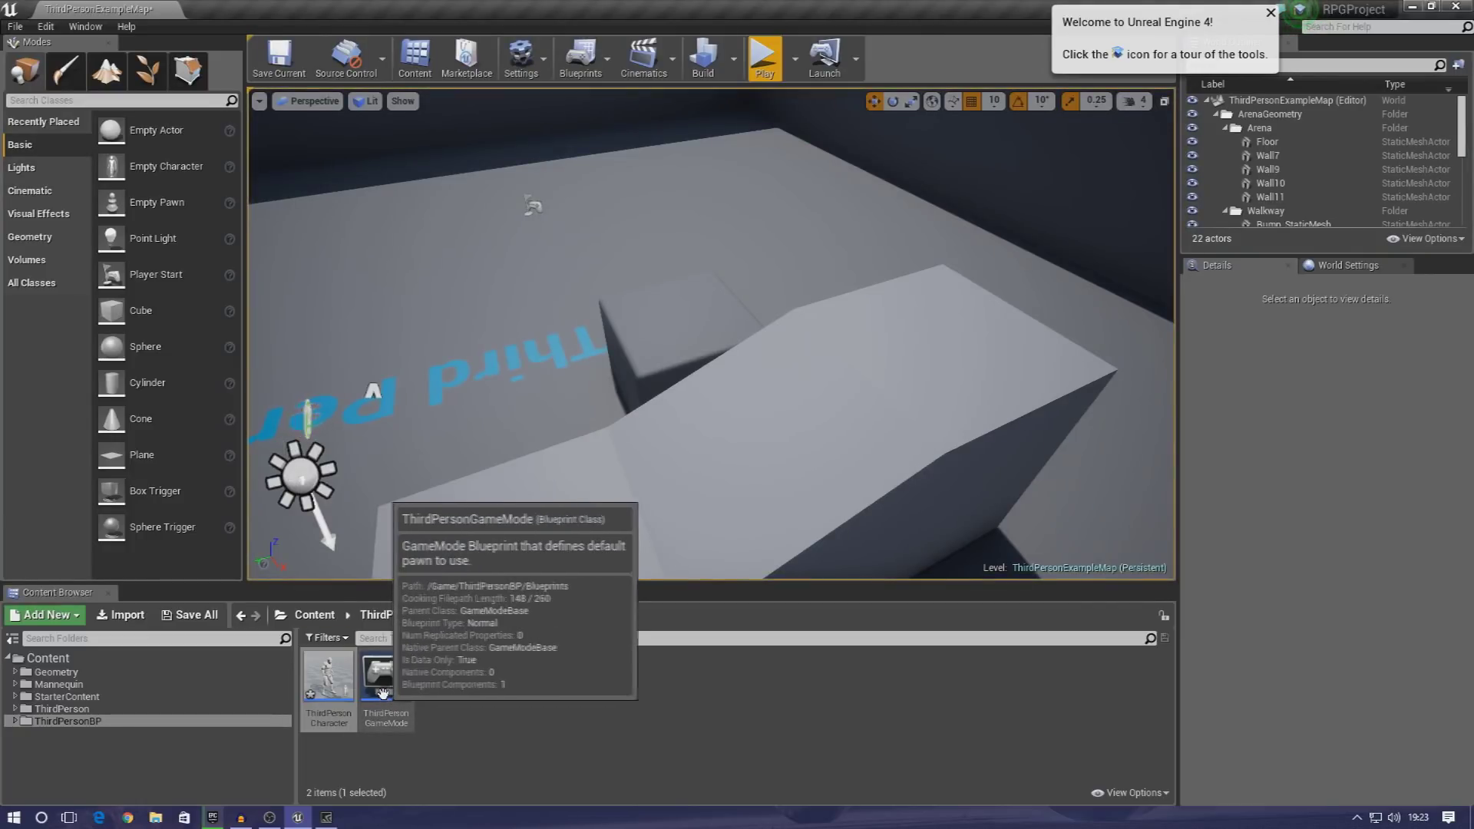
double_click(374, 715)
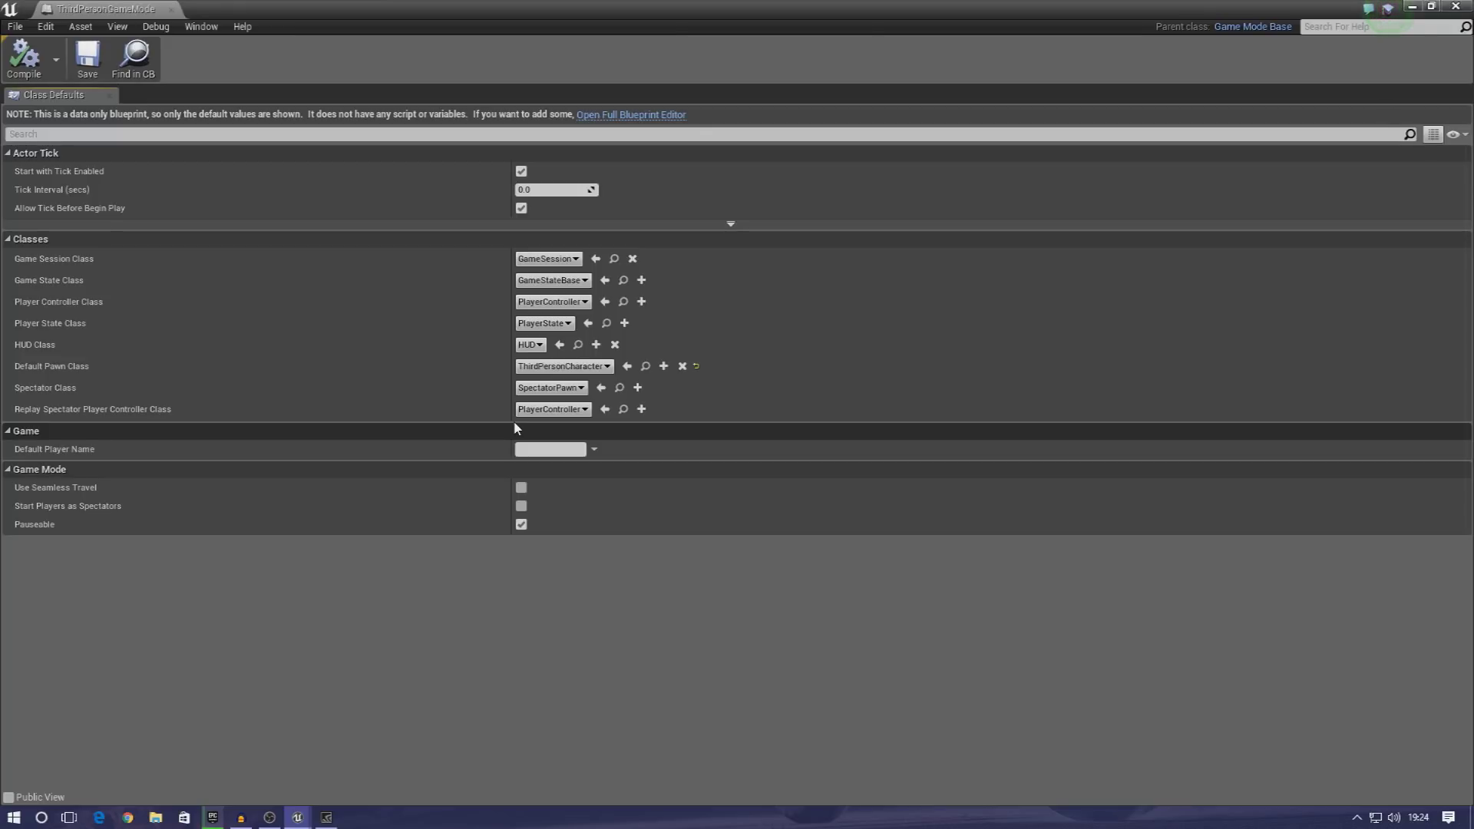
left_click_drag(399, 7, 550, 106)
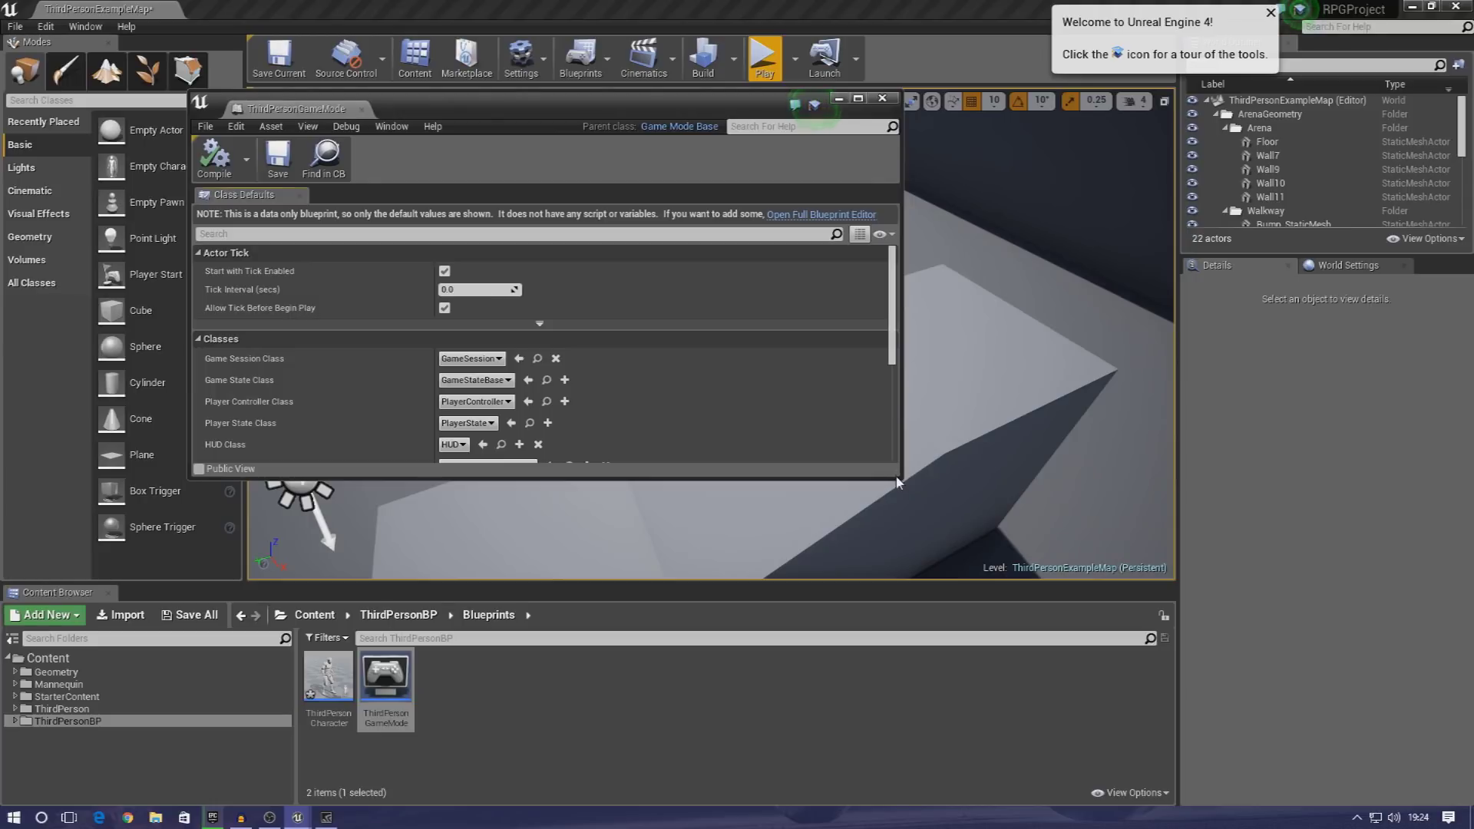
left_click_drag(902, 476, 1274, 703)
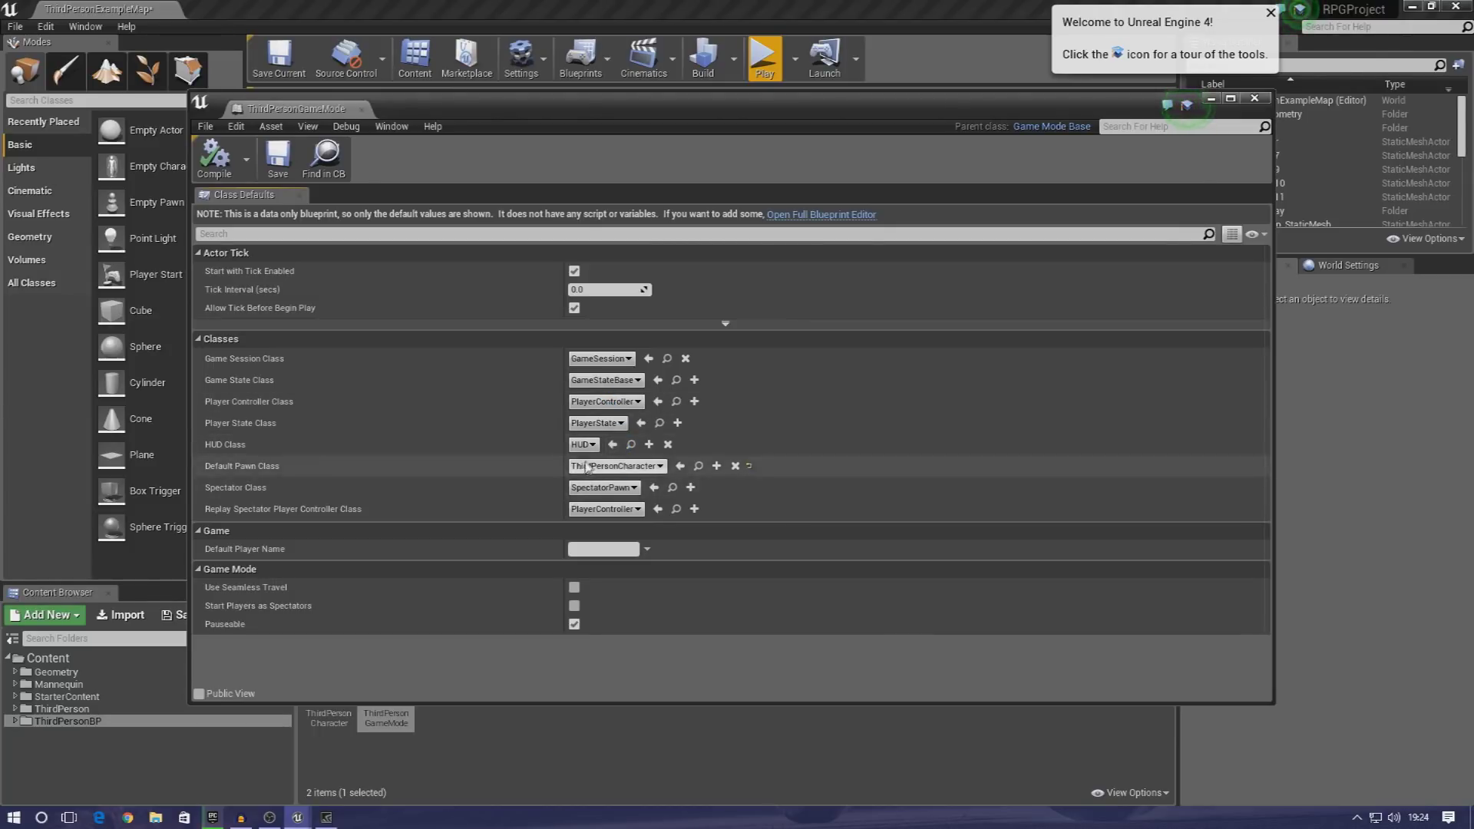
left_click(585, 445)
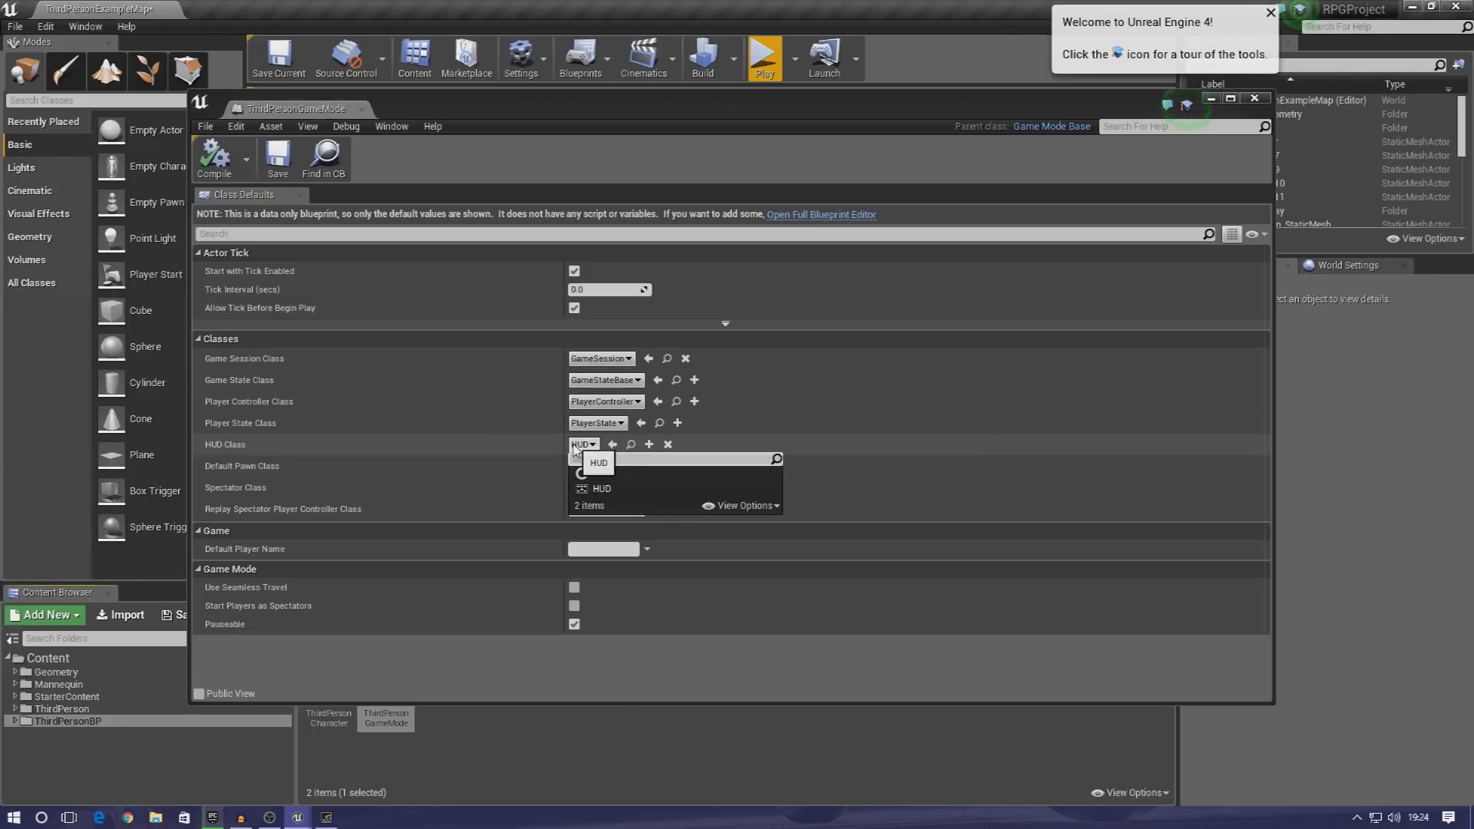
left_click(575, 446)
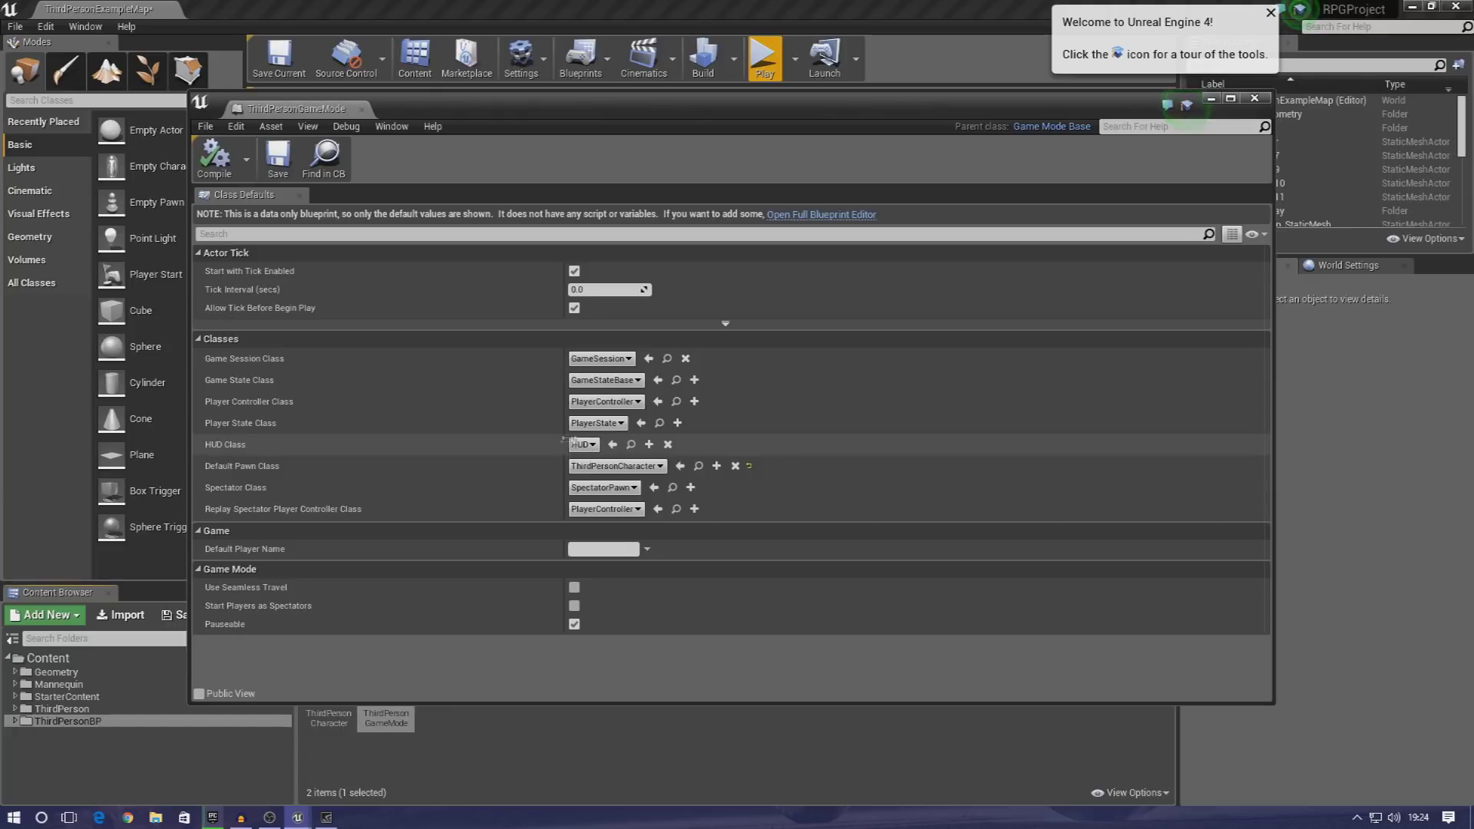
left_click(583, 403)
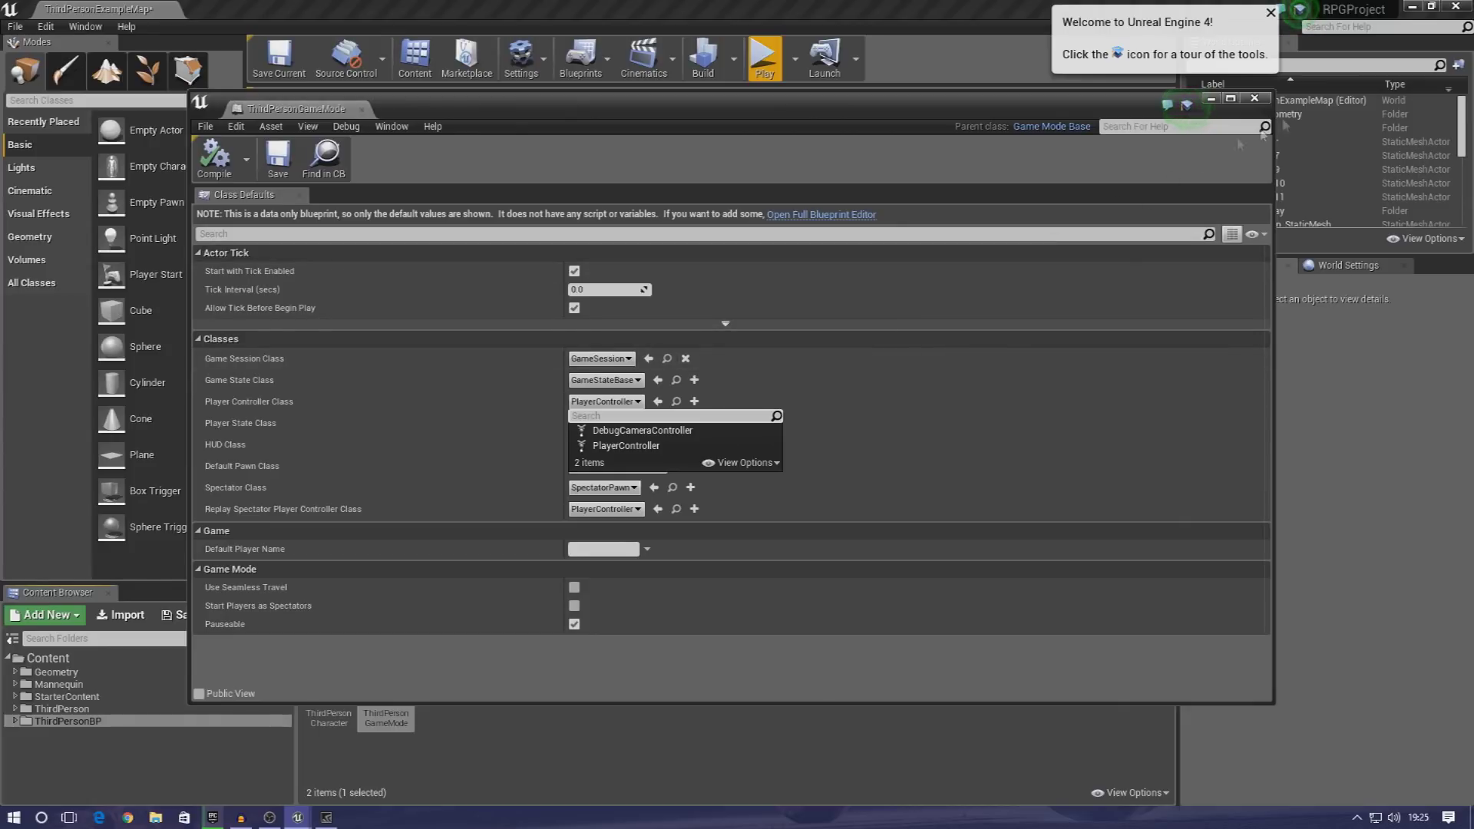
left_click(1255, 98)
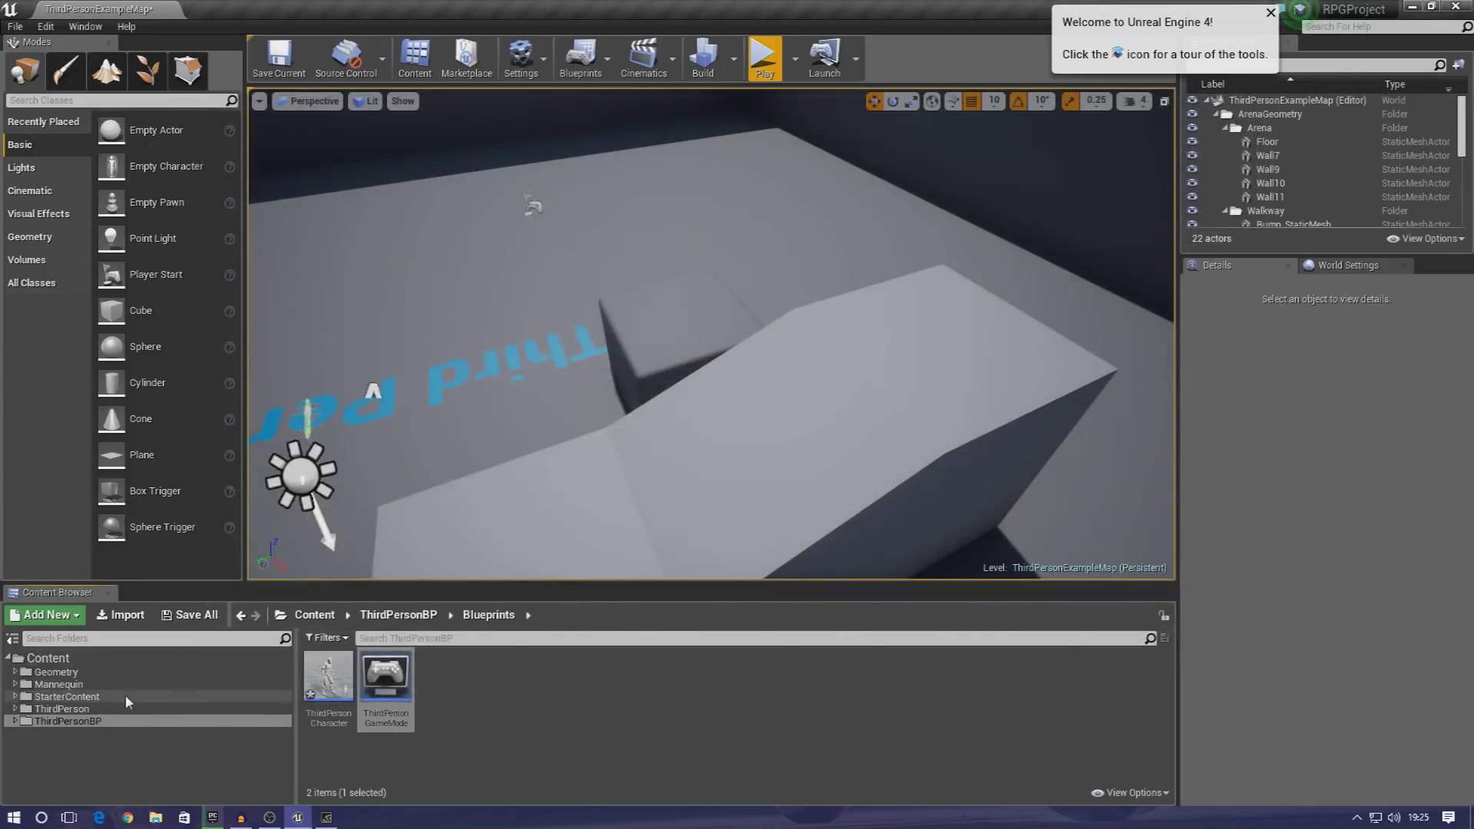
- Move through the Content Browser folder tree with the arrow keys, then open the ThirdPerson folder
key("Up")
key("Up")
key("Up")
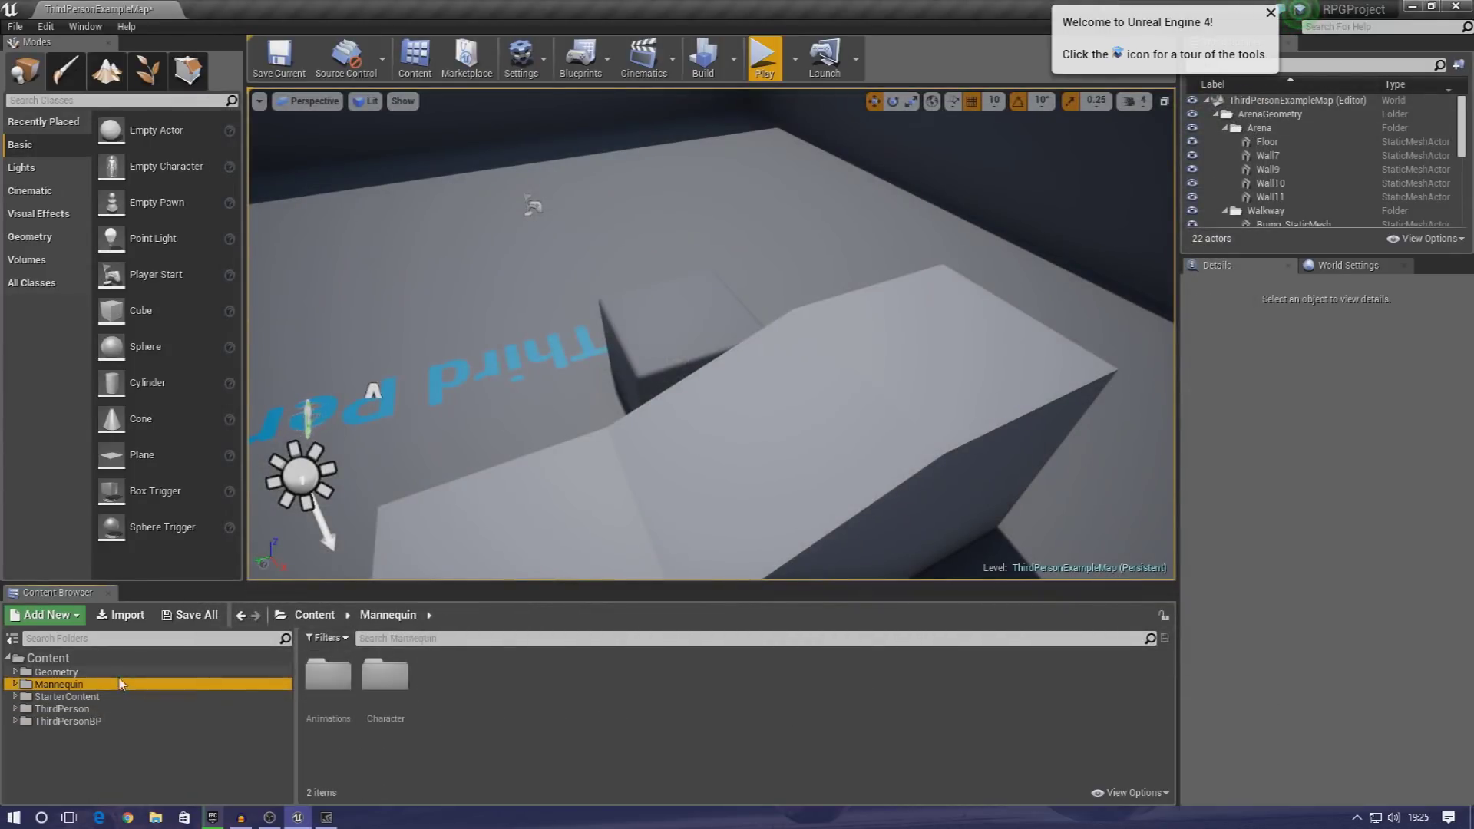
key("Up")
key("Down")
key("Down")
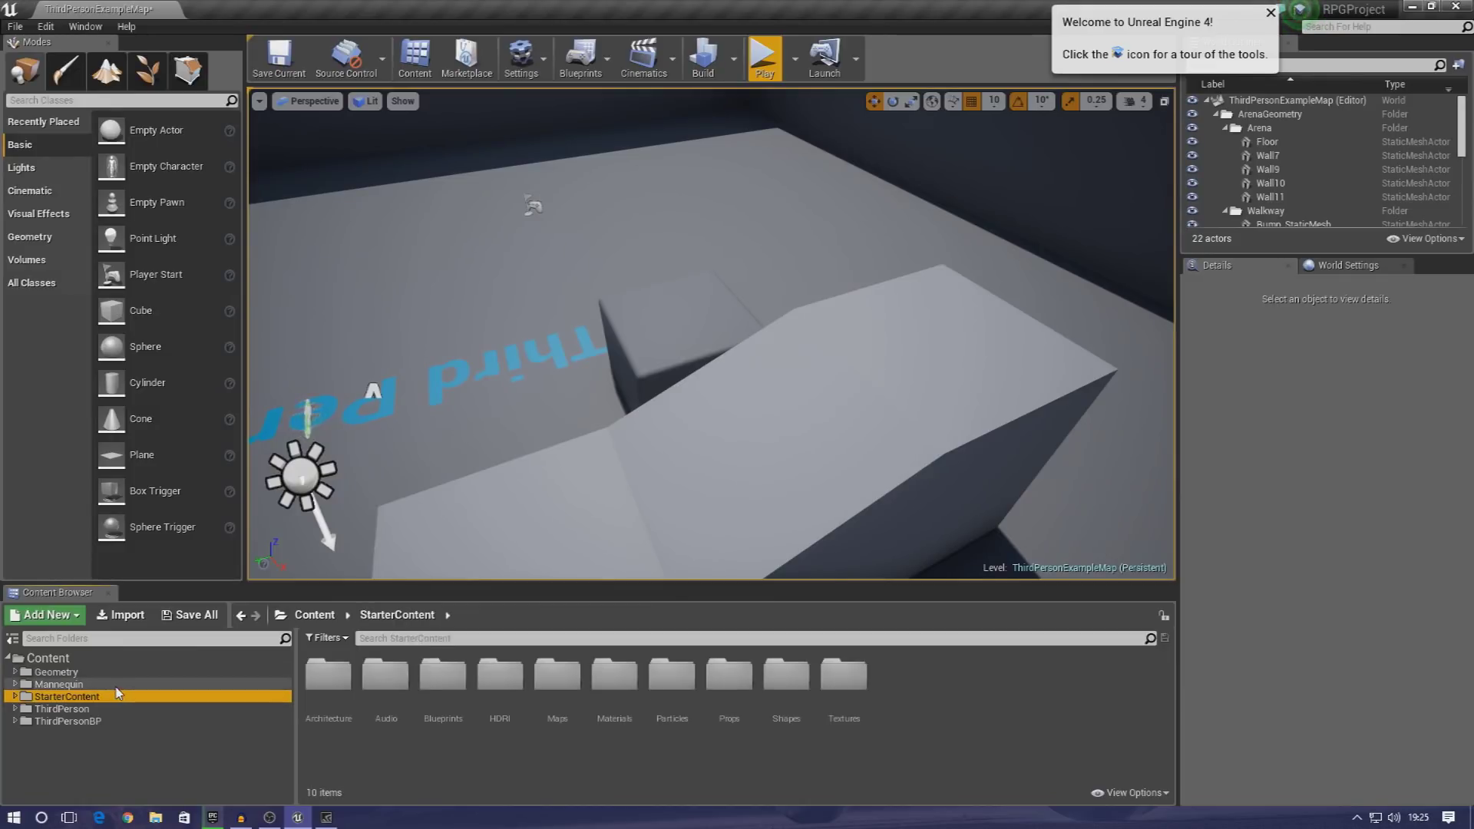
left_click(103, 708)
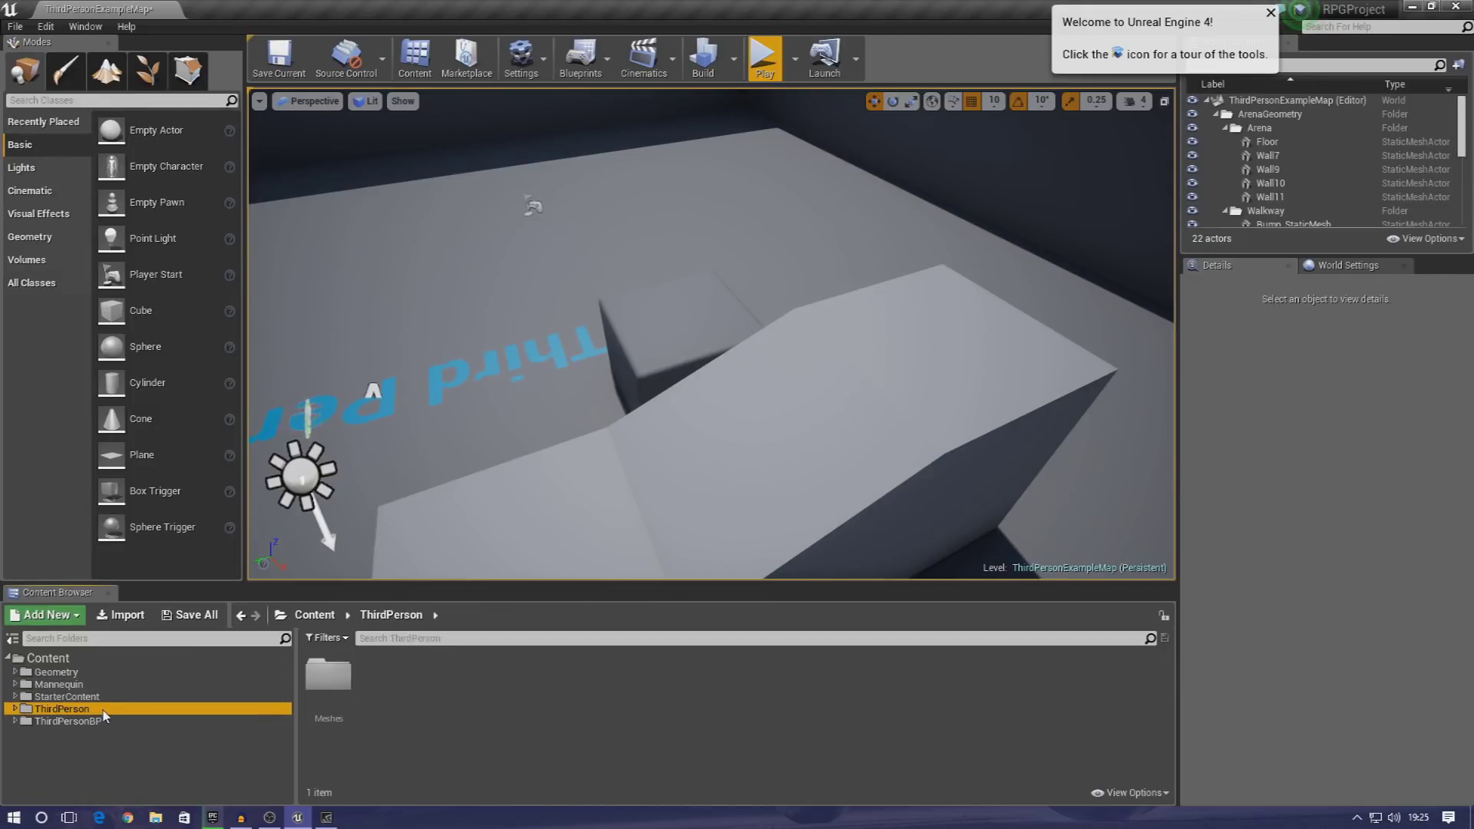